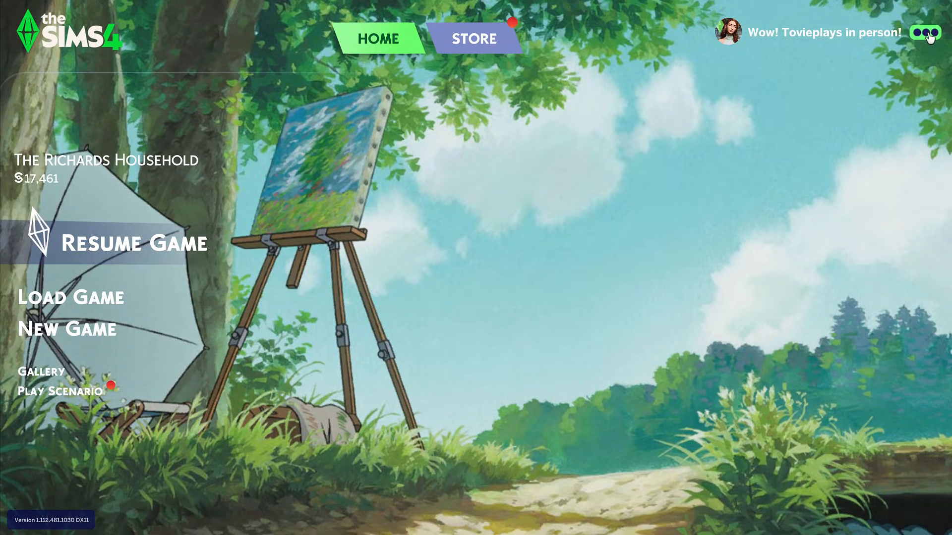
Step: Check the graphics settings in The Sims 4's game options, including DirectX 9, and exit the game
left_click(927, 32)
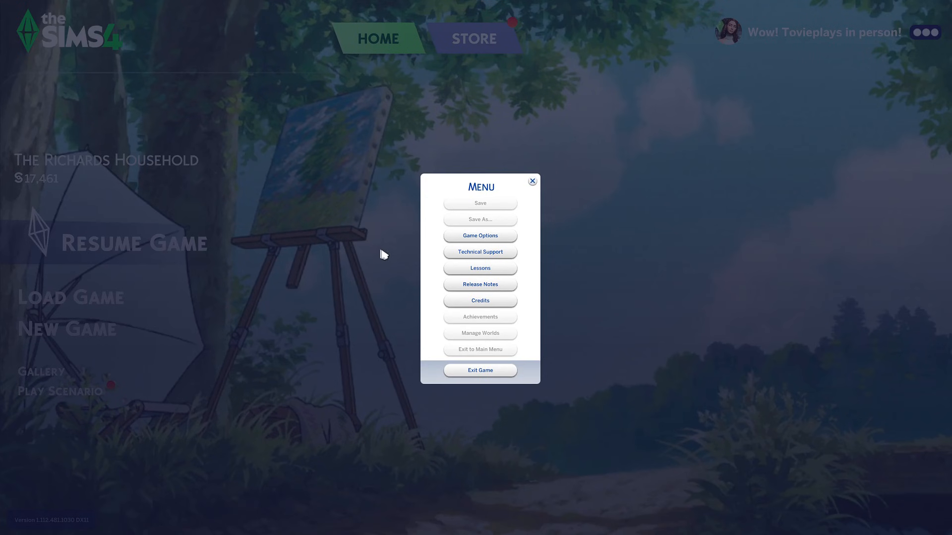
left_click(489, 246)
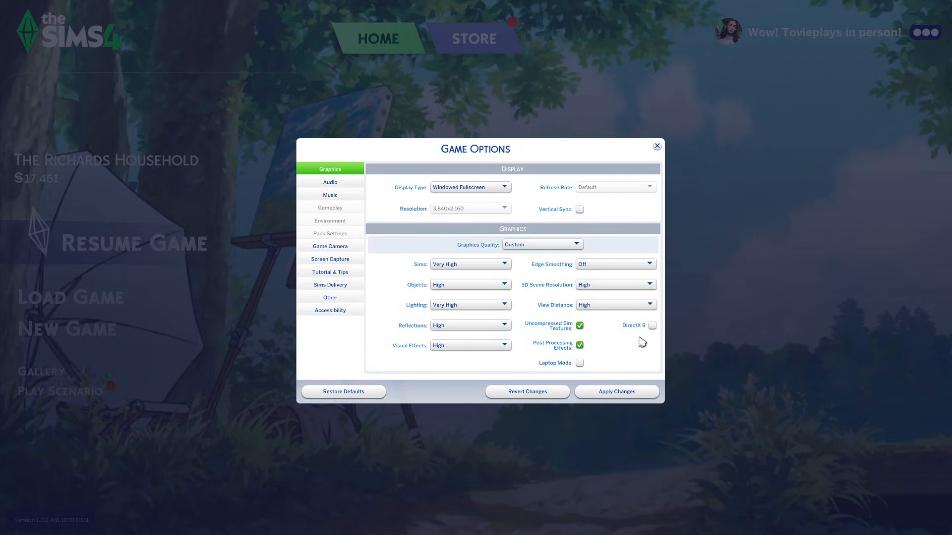
left_click(657, 146)
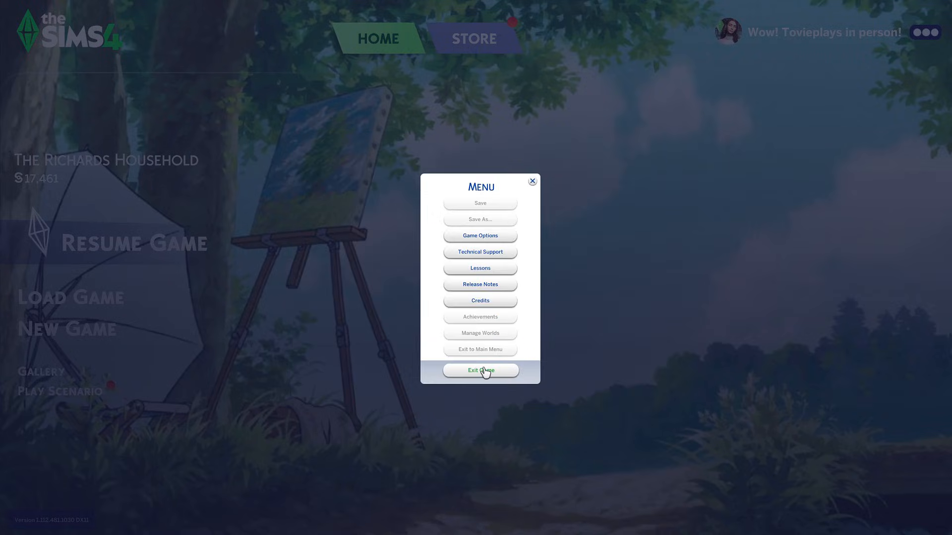
left_click(480, 370)
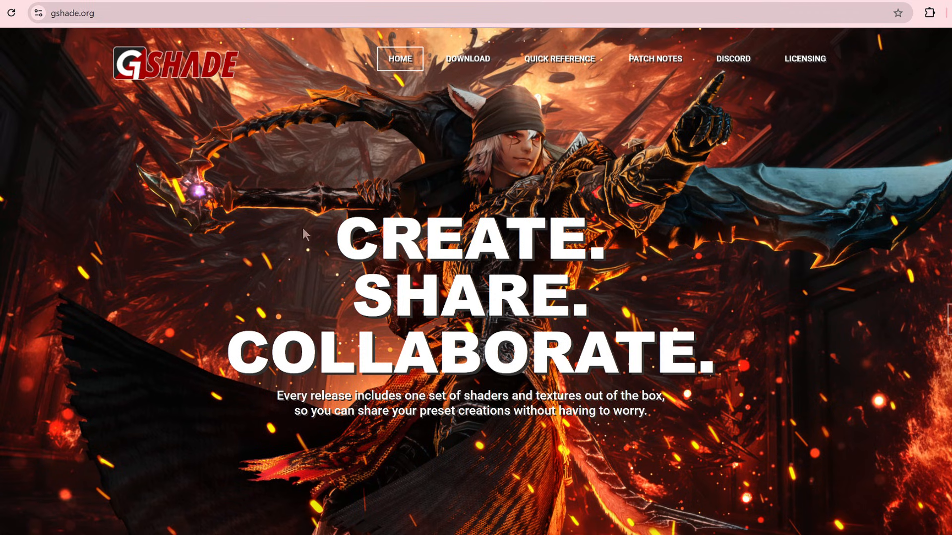
Step: Download the Windows installer from gshade.org in the browser and bring up the downloaded file
left_click(471, 63)
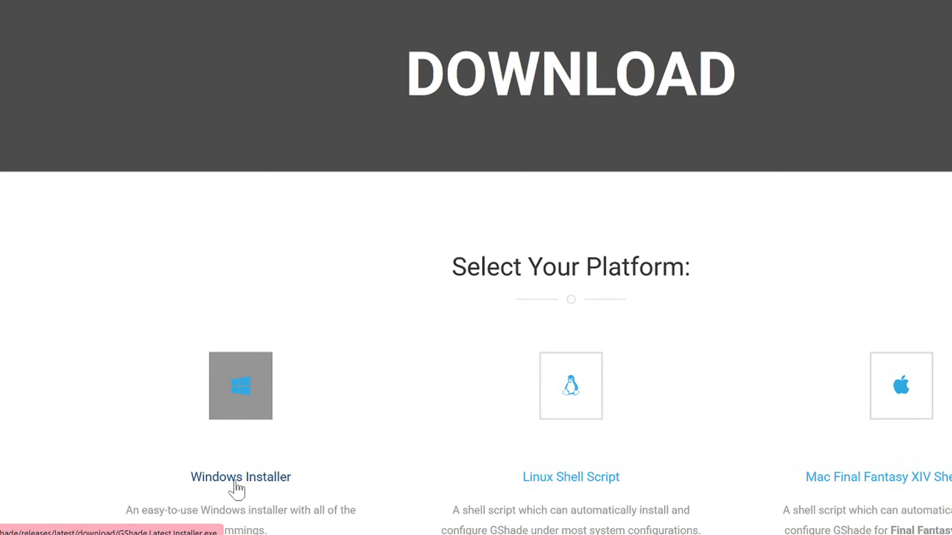
left_click(235, 481)
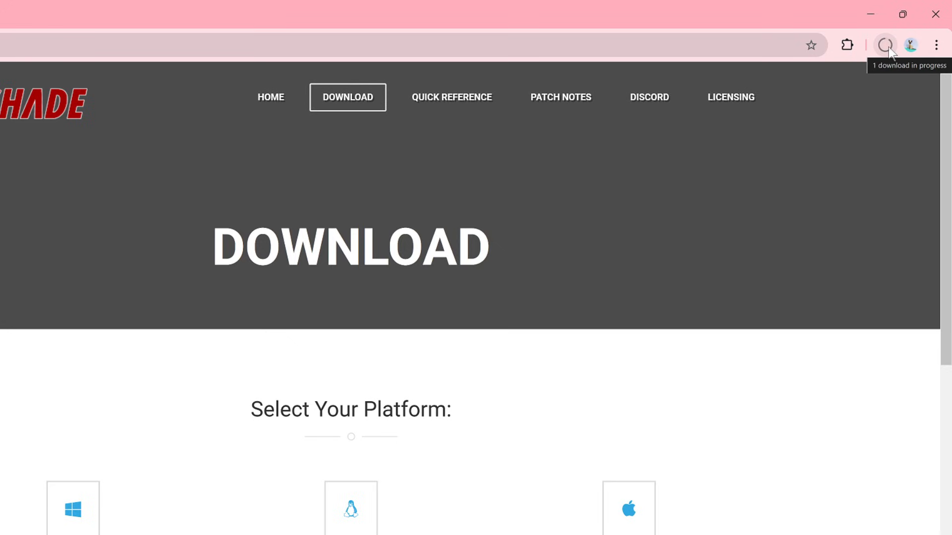
left_click(884, 46)
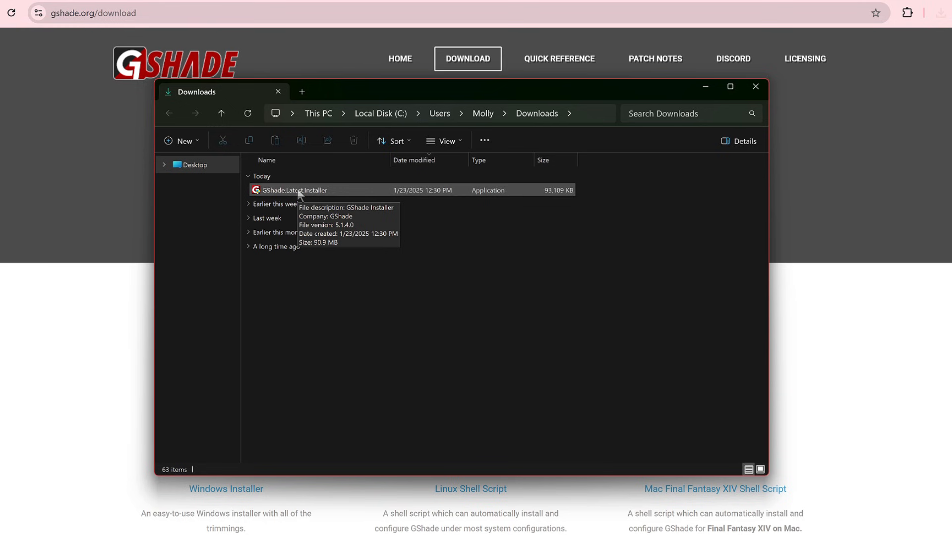
Step: Run GShade.Latest.Installer with English as the language and accept the license agreement
double_click(297, 191)
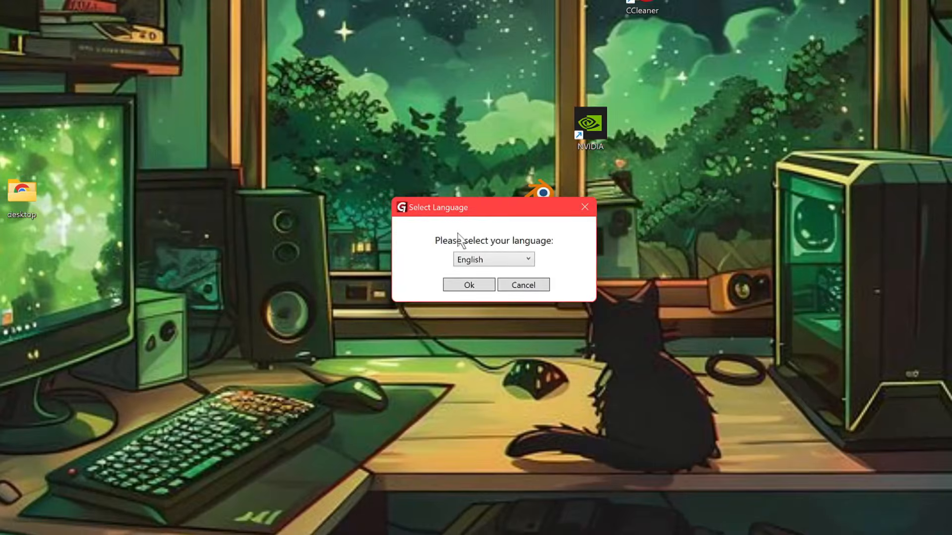
left_click(469, 286)
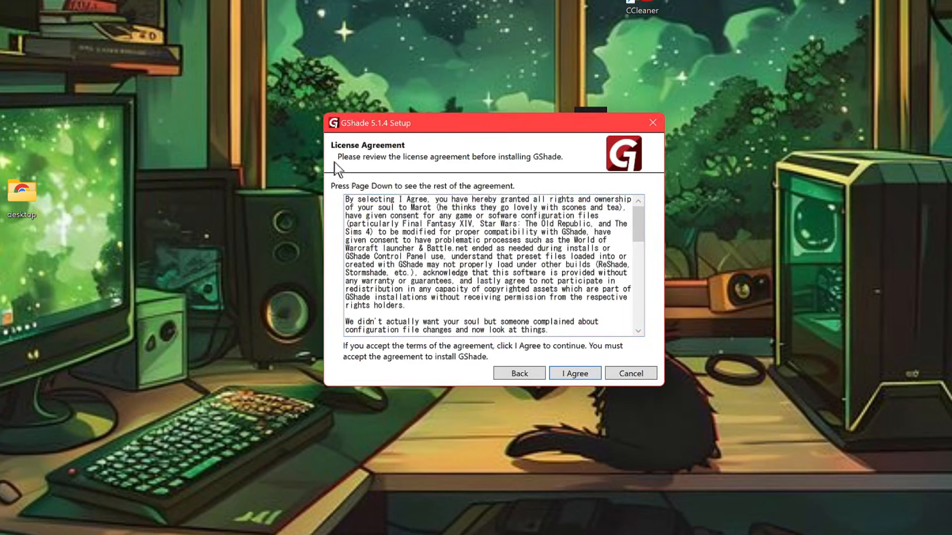
left_click(575, 376)
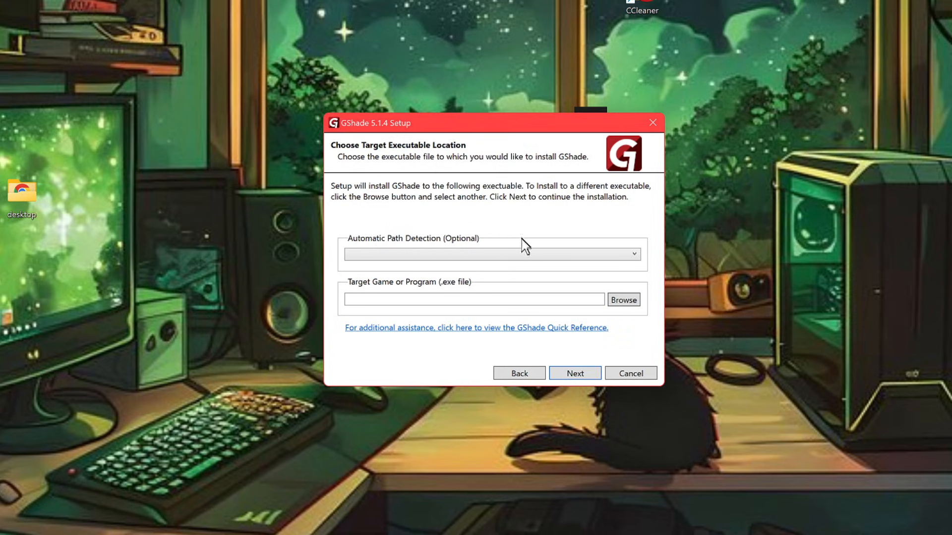
left_click(446, 256)
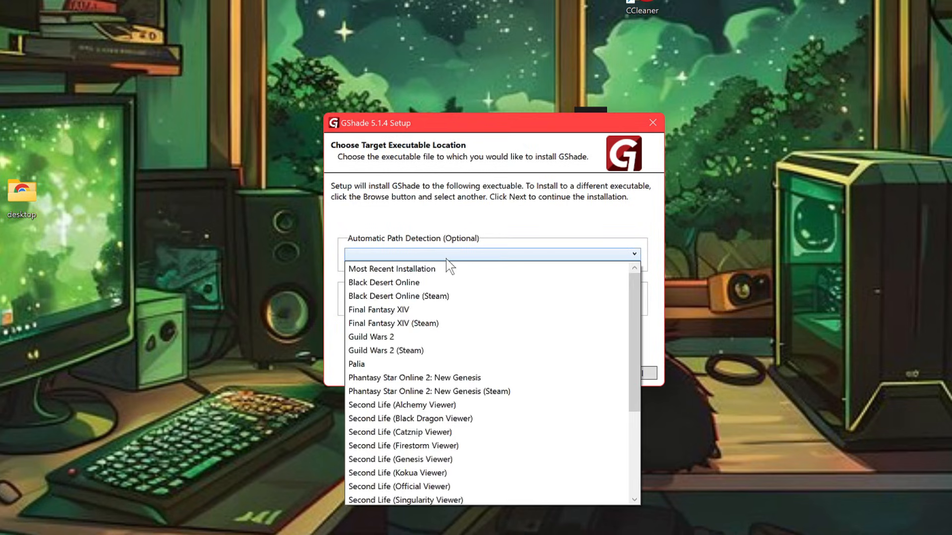
scroll(432, 347, "down", 4)
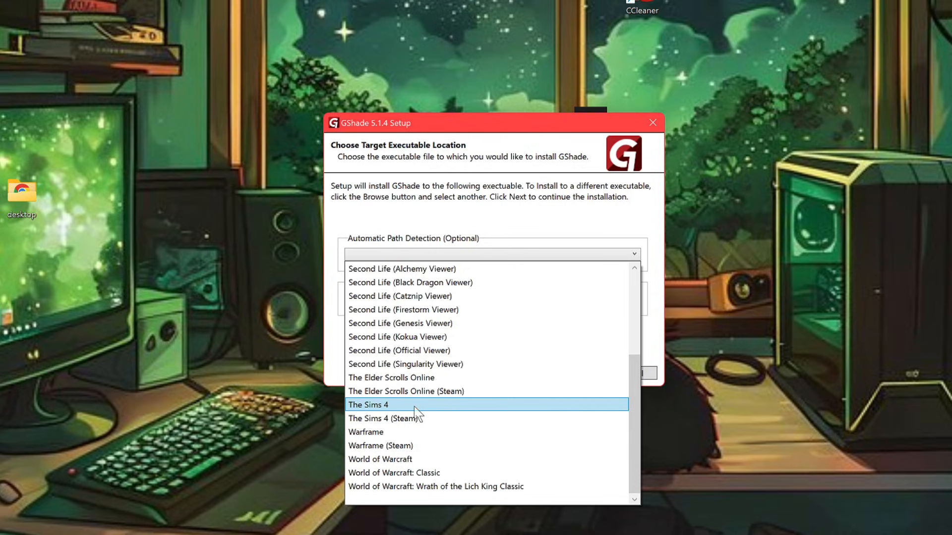
left_click(460, 219)
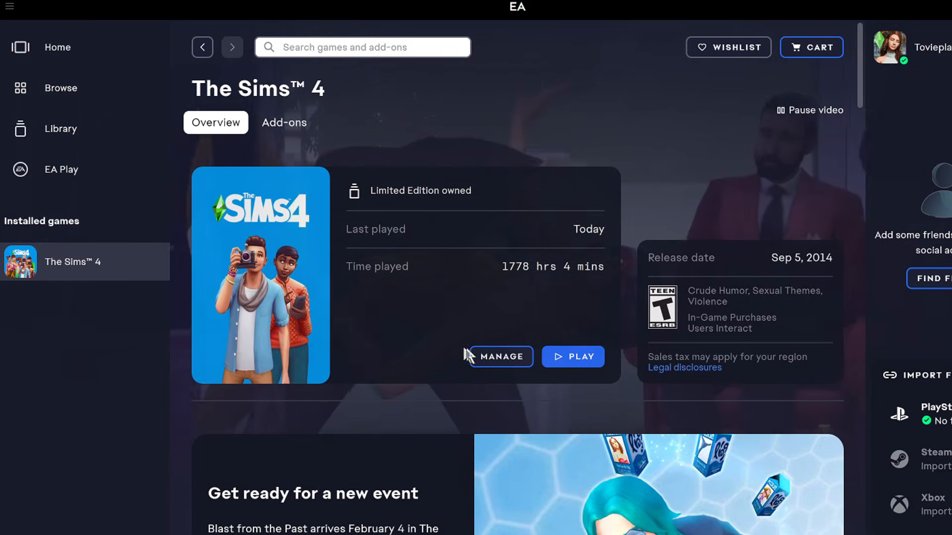
Step: In the EA app, open The Sims 4's install folder from the game's properties
left_click(503, 361)
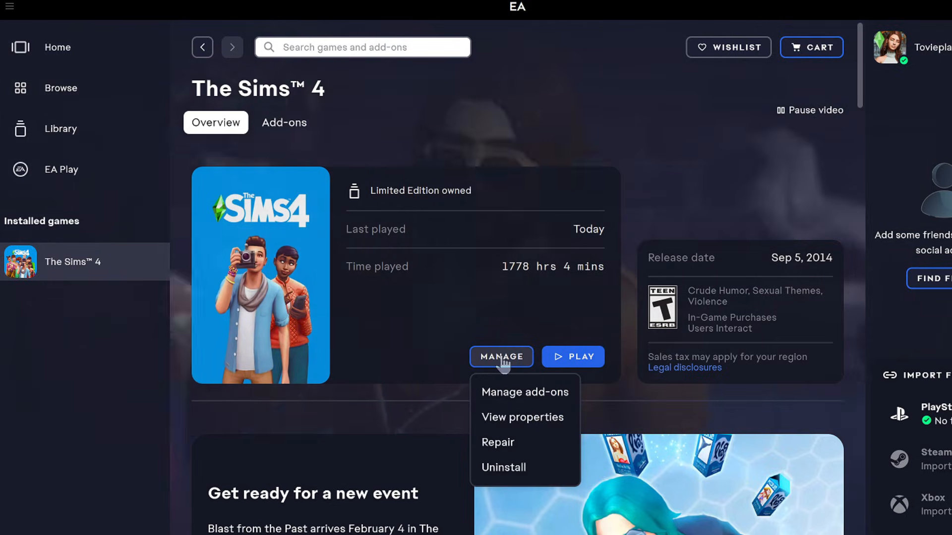
left_click(504, 418)
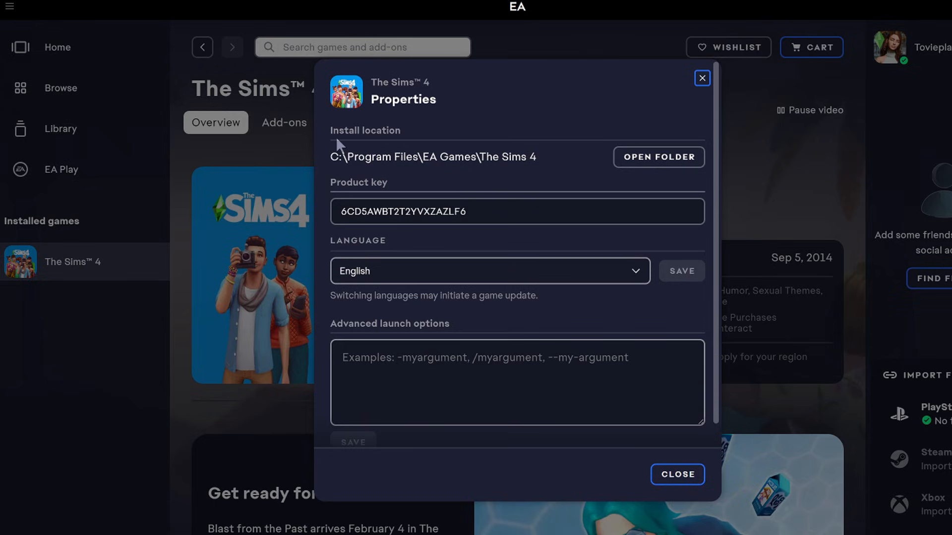
left_click(656, 165)
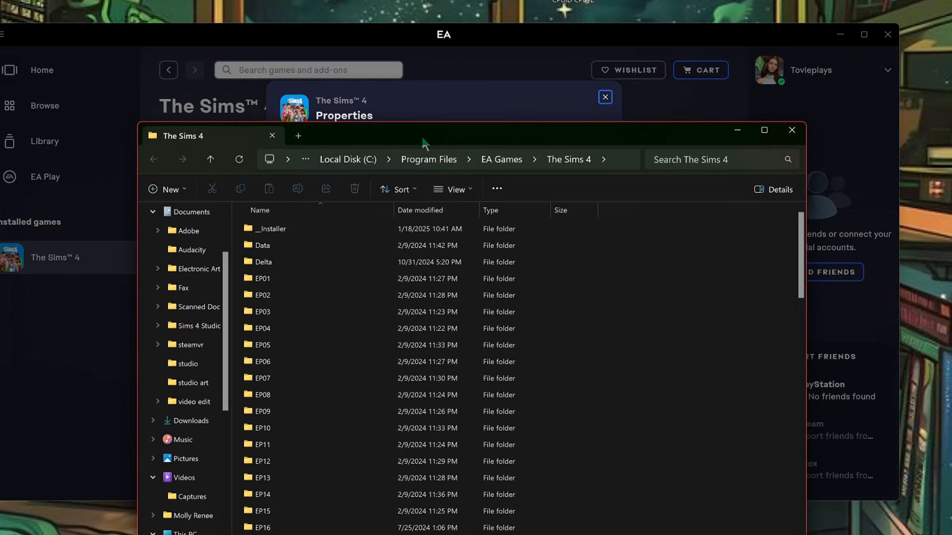
Step: Go to the Bin folder inside the Game folder of The Sims 4 installation
left_click_drag(420, 135, 407, 68)
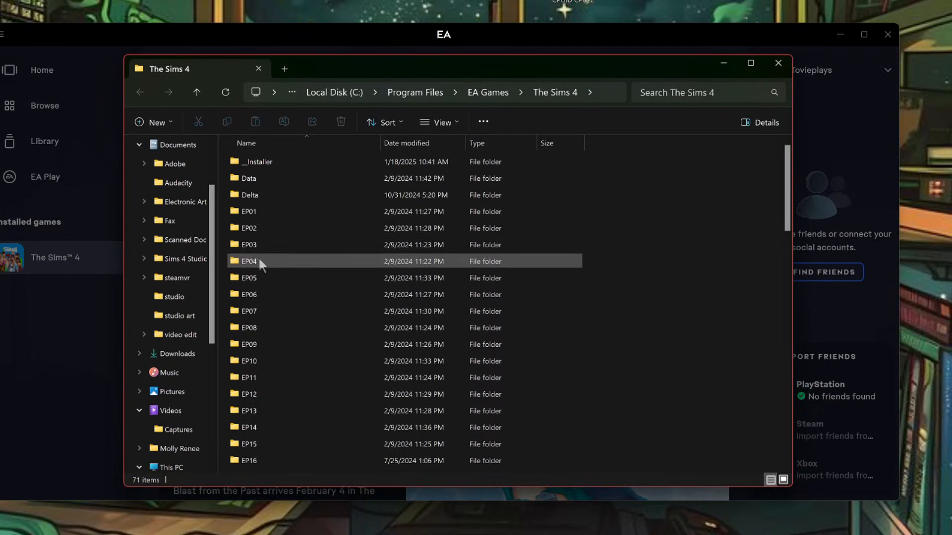
scroll(259, 260, "down", 4)
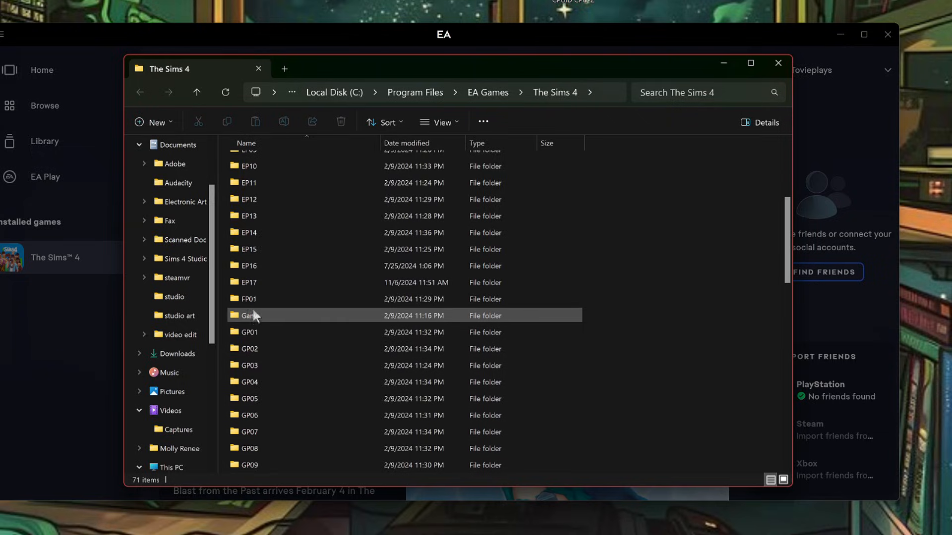
double_click(253, 317)
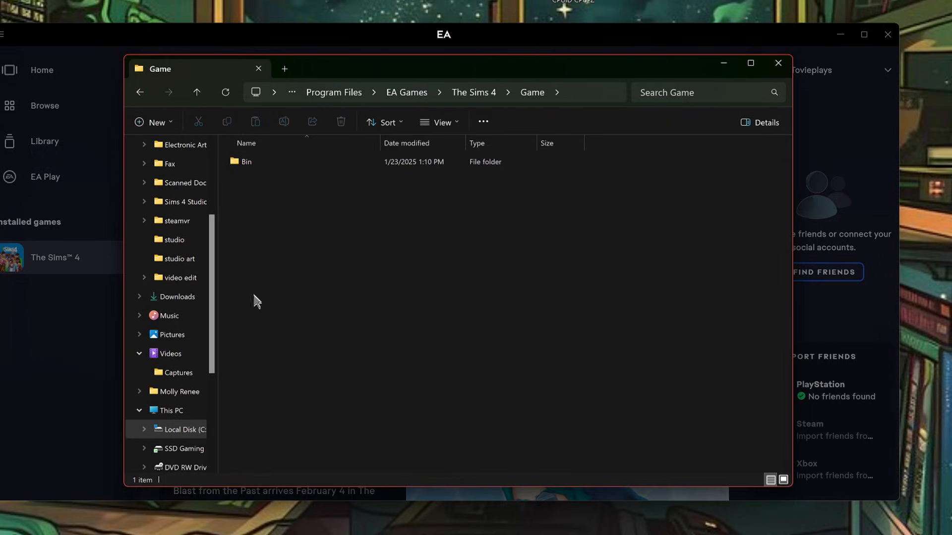
double_click(246, 162)
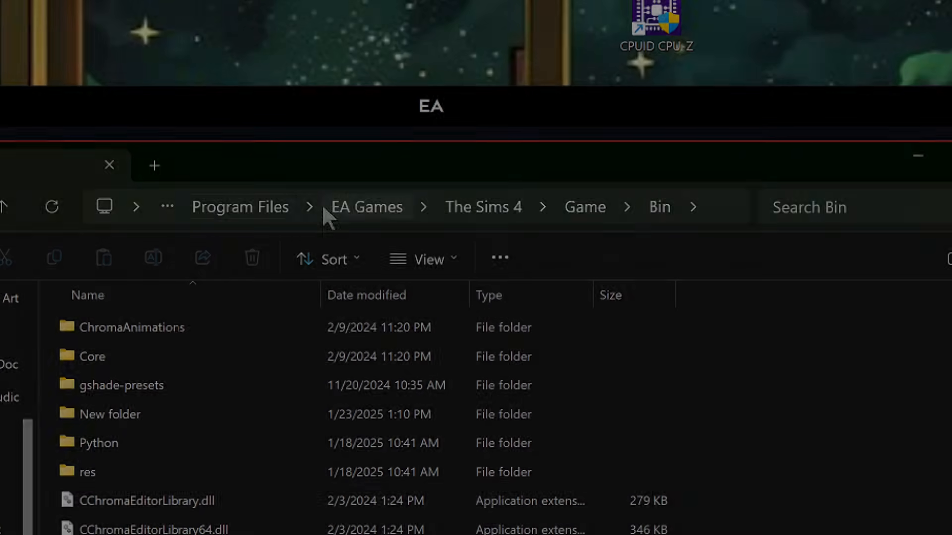
Step: Copy the Bin folder's full path as text and minimize the folder window
right_click(319, 206)
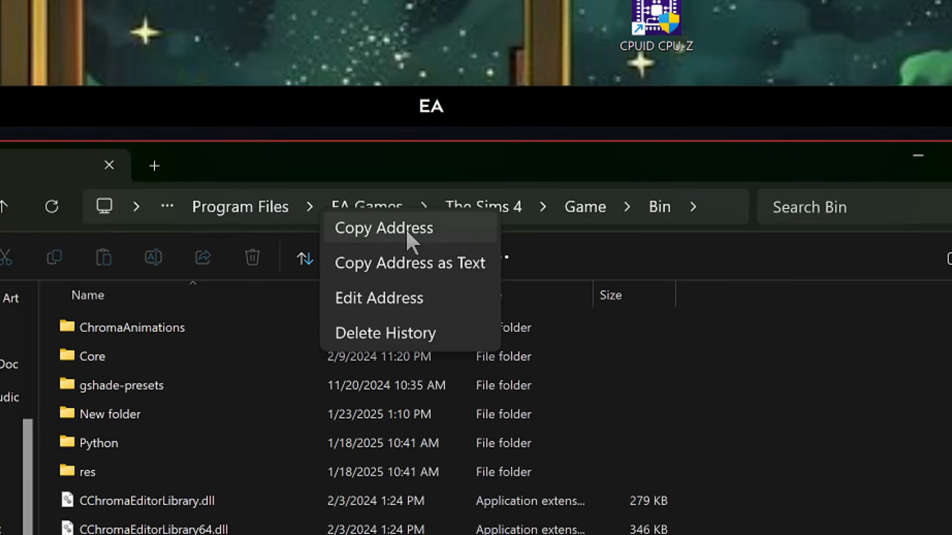
left_click(377, 299)
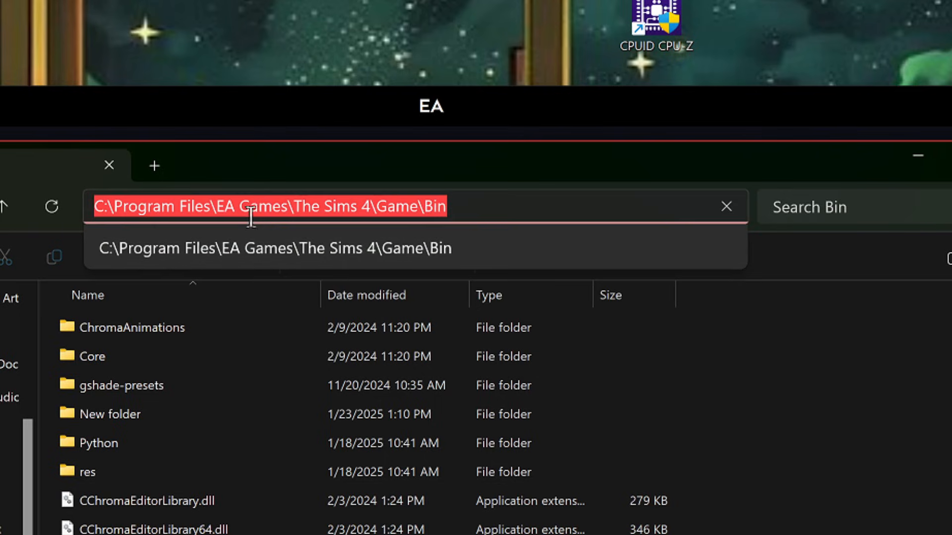
right_click(436, 209)
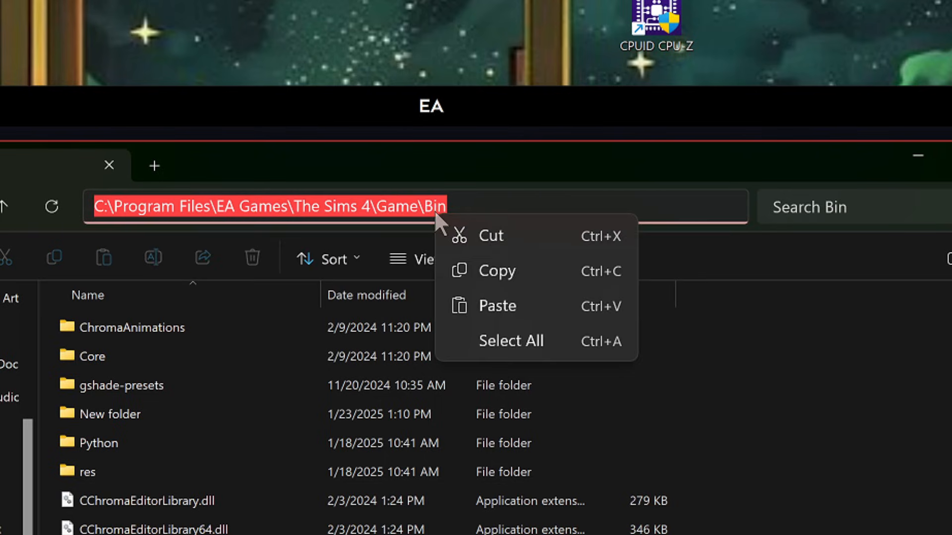
left_click(486, 266)
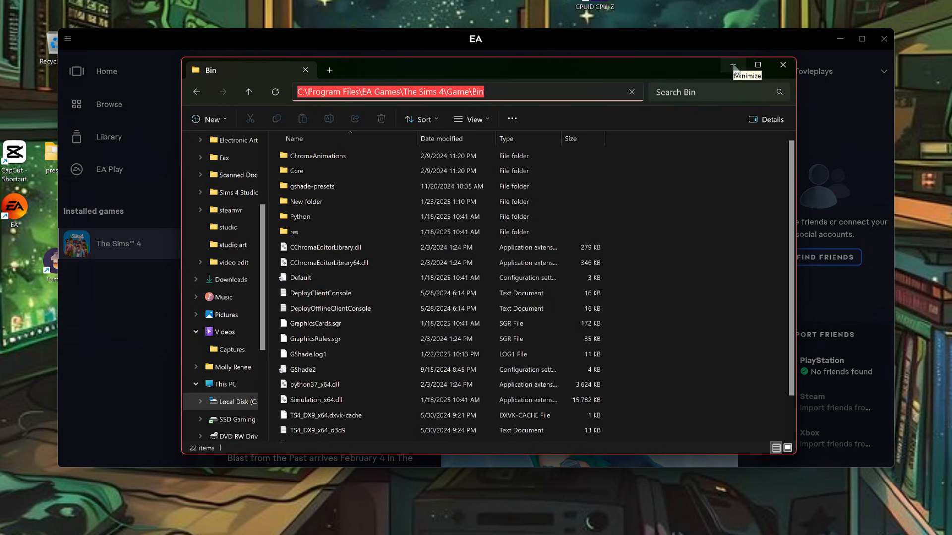
left_click(733, 66)
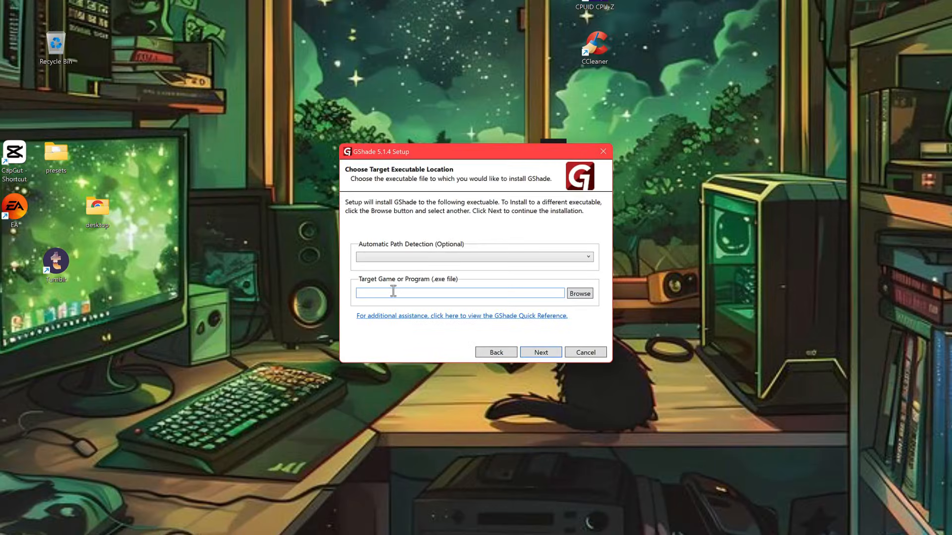
Step: In GShade Setup, browse for the target program and go to C:\Program Files\EA Games\The Sims 4\Game\Bin using the copied path
left_click(454, 292)
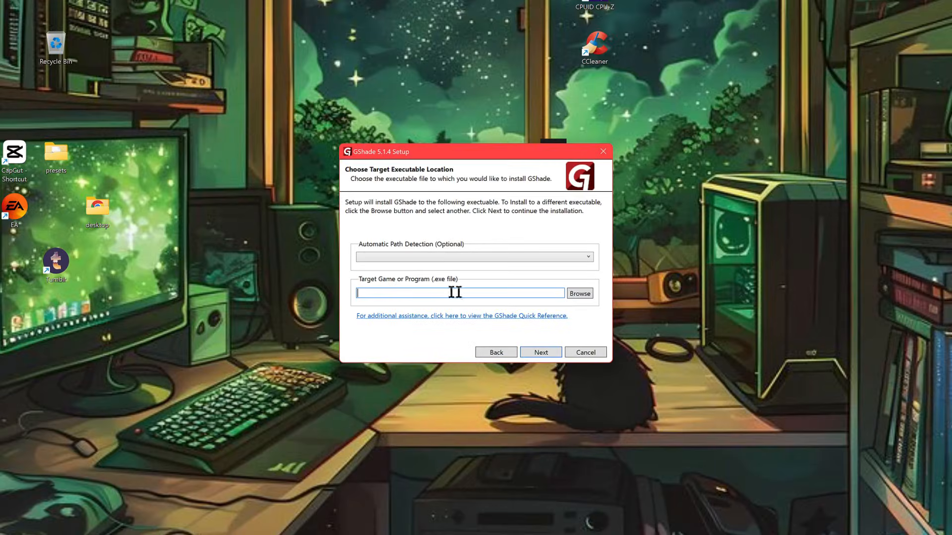
left_click(581, 298)
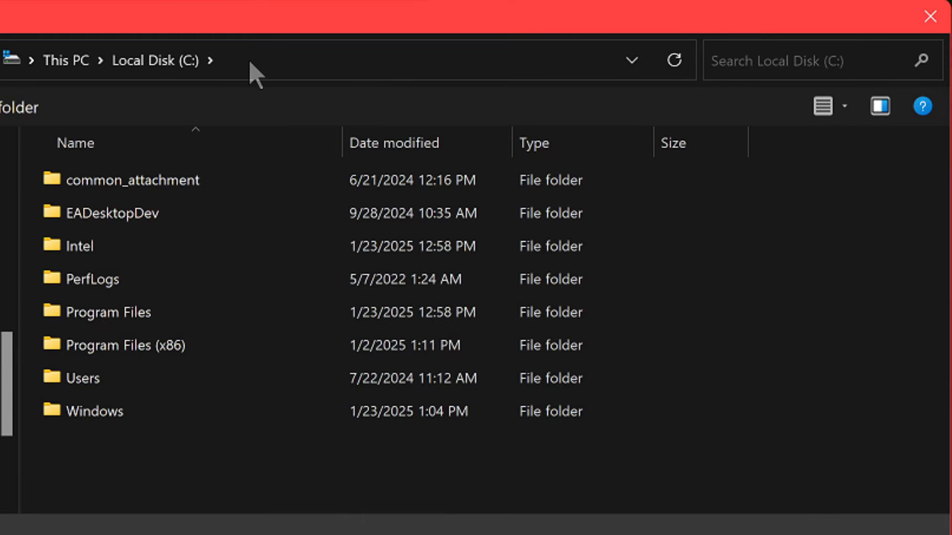
left_click(251, 61)
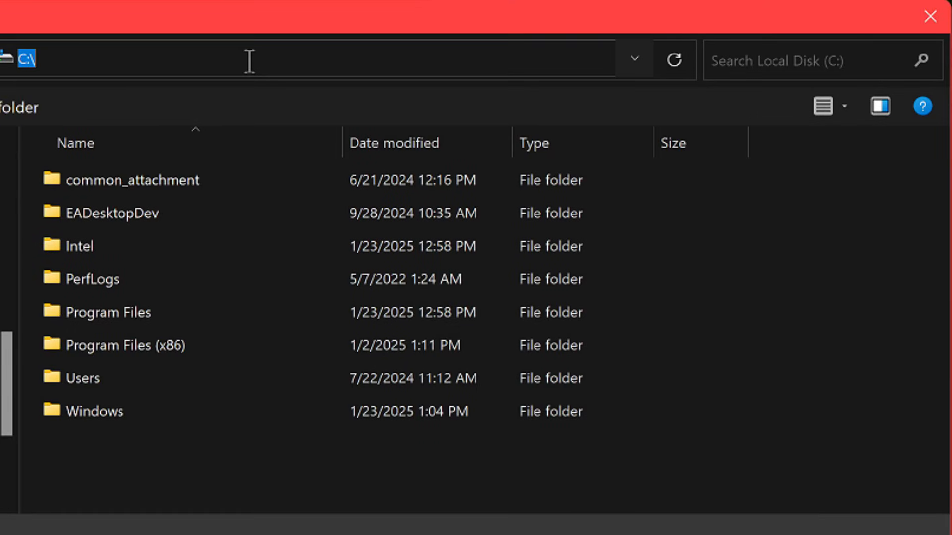
right_click(104, 58)
left_click(159, 156)
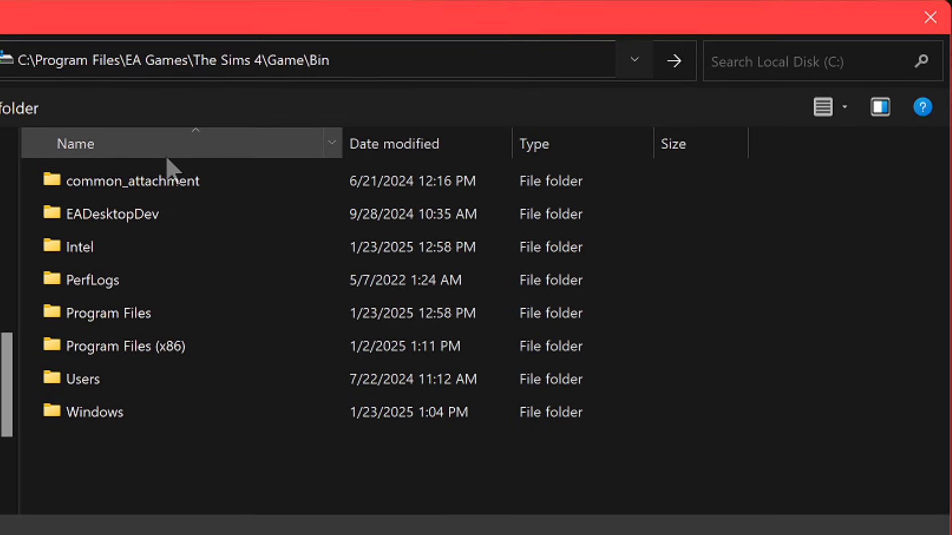
key("Return")
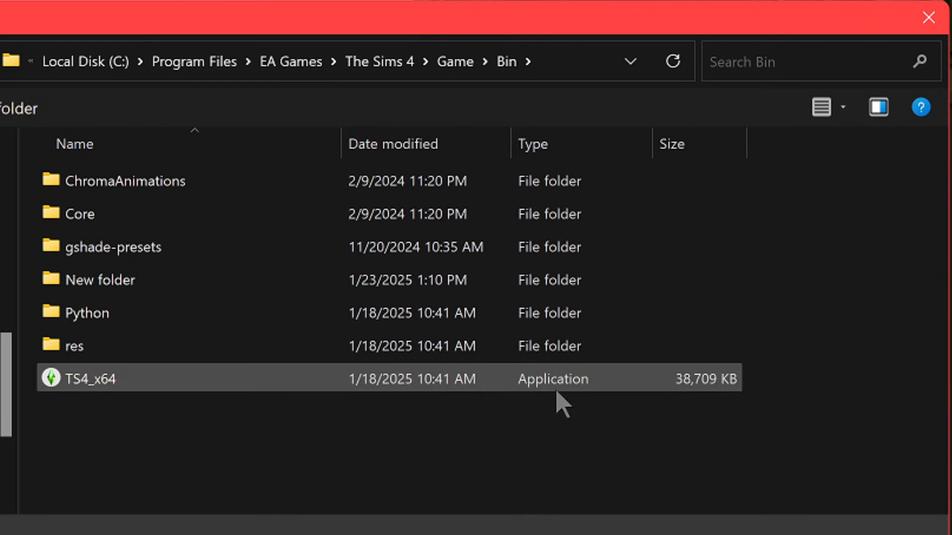
Step: Choose TS4_x64 as the target executable and continue to the GShade settings and presets
left_click(104, 382)
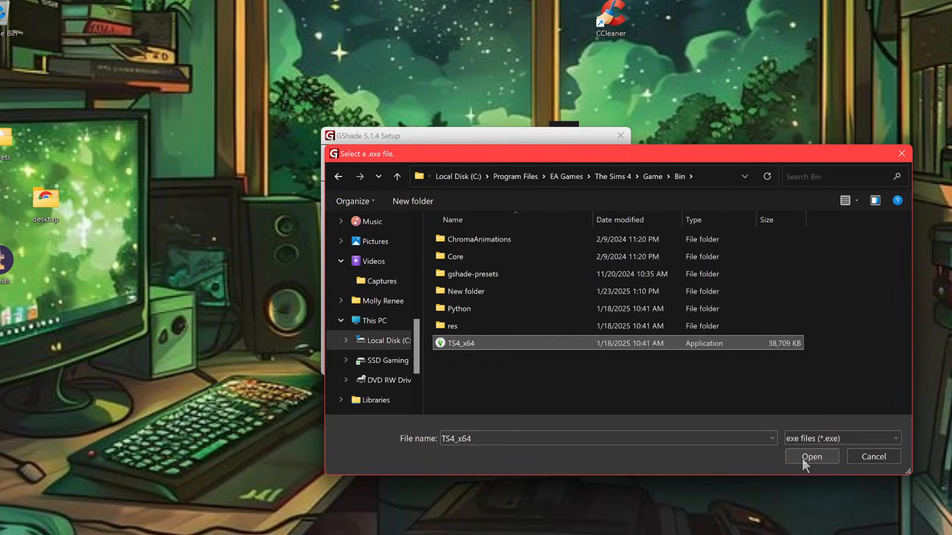
left_click(808, 516)
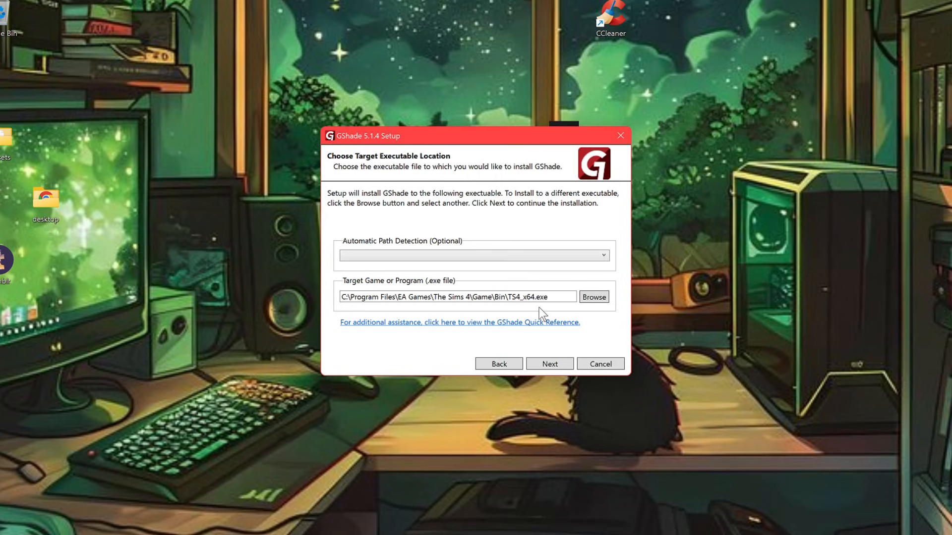
left_click(551, 365)
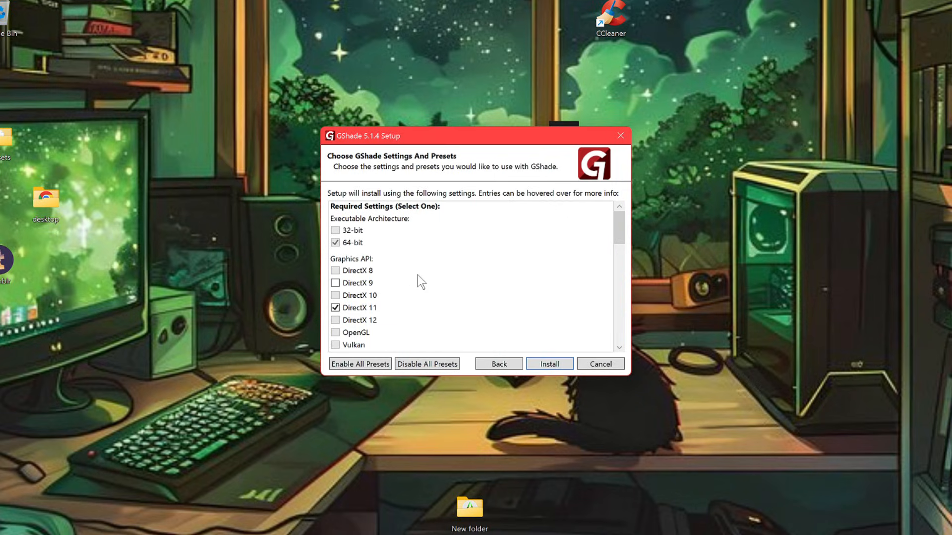
Step: Review the setup's graphics API choices, DirectX 9 and DirectX 11, along with the hooking, optional and Final Fantasy XIV preset options
scroll(417, 275, "down", 1)
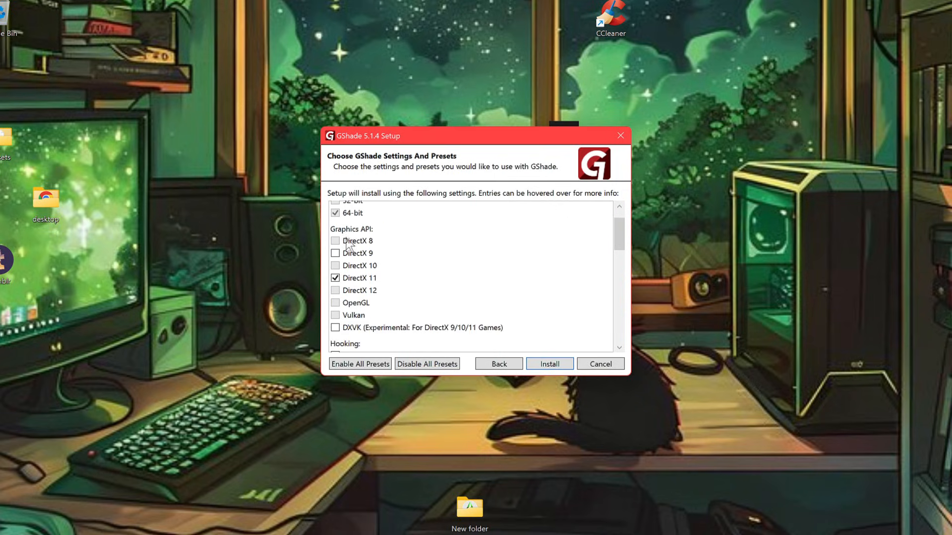
mouse_move(350, 286)
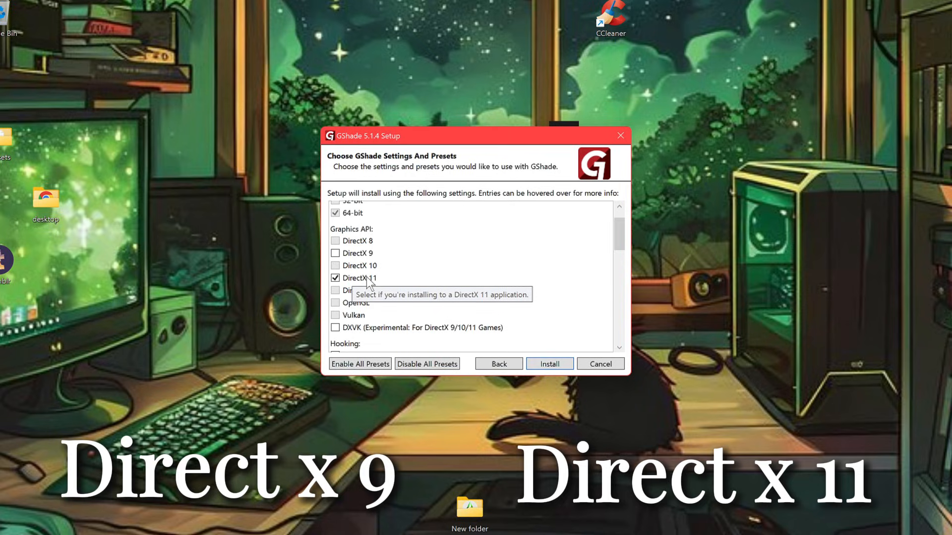
mouse_move(335, 254)
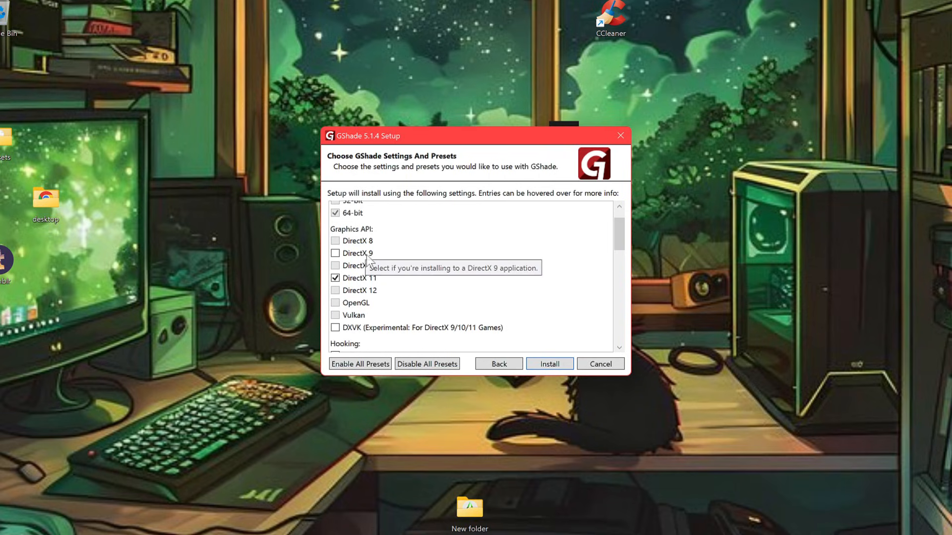
mouse_move(373, 286)
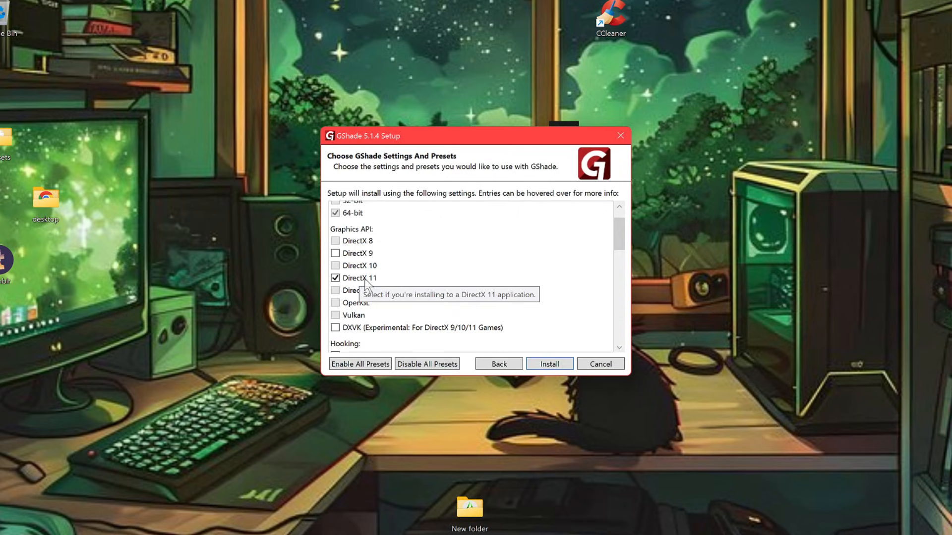
scroll(366, 286, "down", 2)
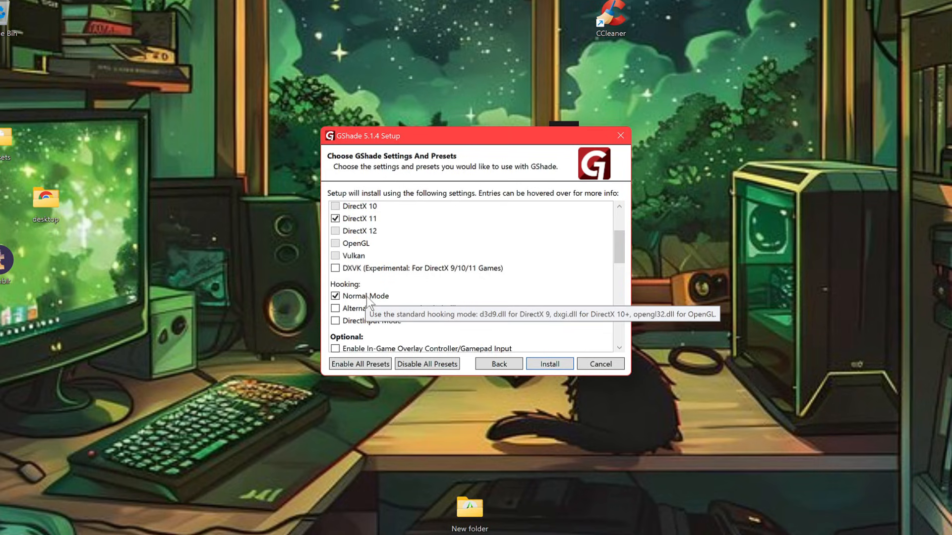
scroll(367, 300, "down", 2)
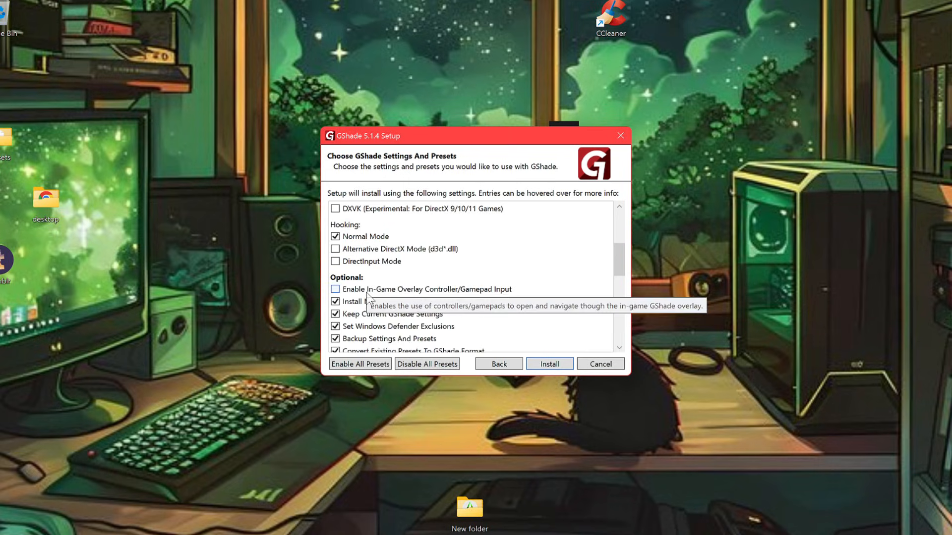
scroll(364, 310, "down", 2)
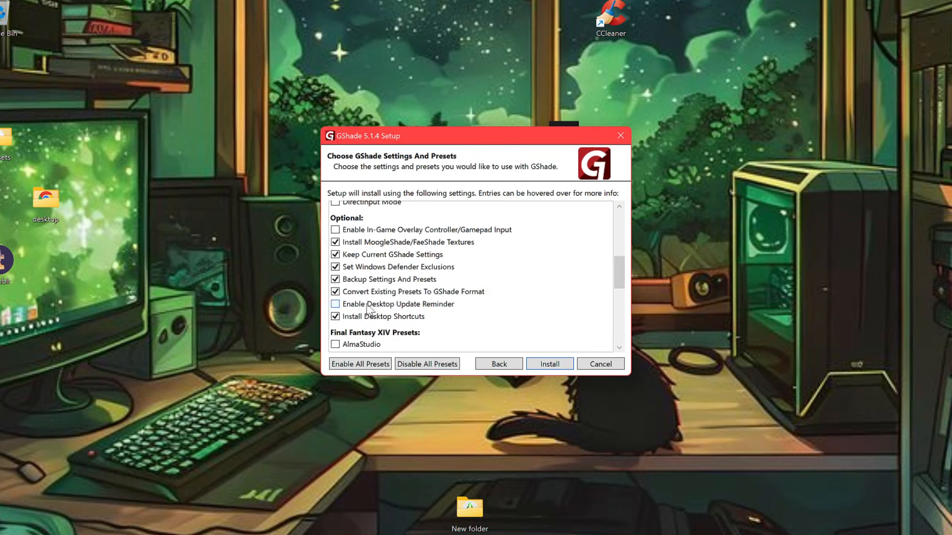
scroll(368, 307, "down", 8)
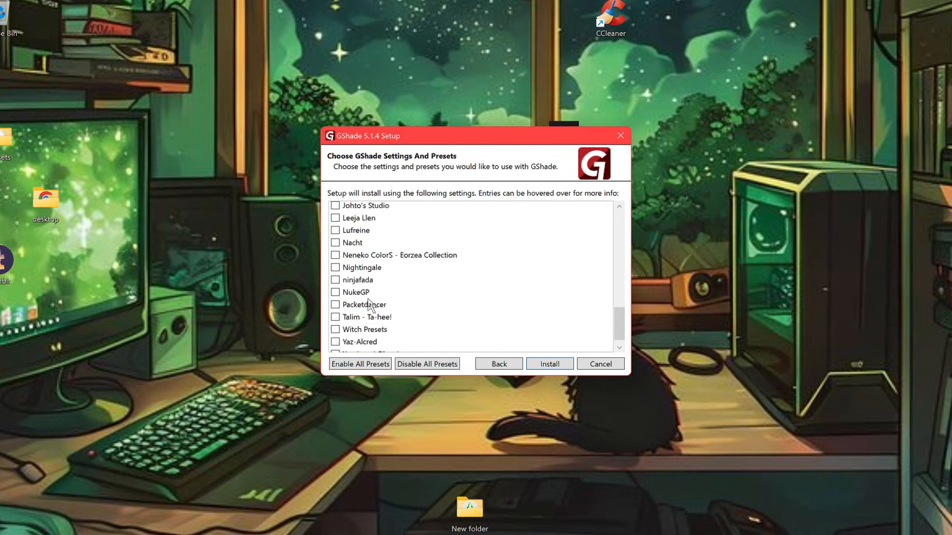
scroll(371, 312, "up", 5)
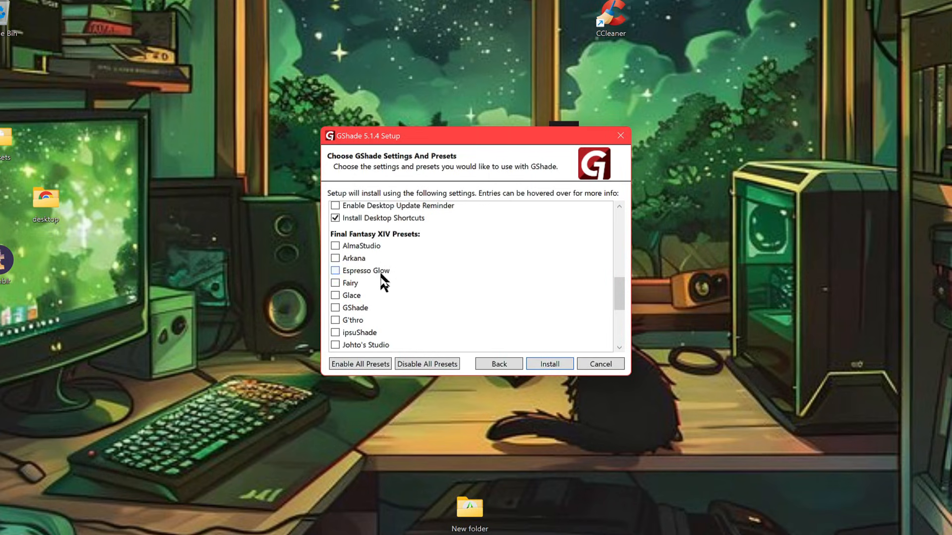
Step: Install GShade with DirectX 11 and Normal Mode hooking, browse for the screenshot save location, and finish the setup
left_click(549, 366)
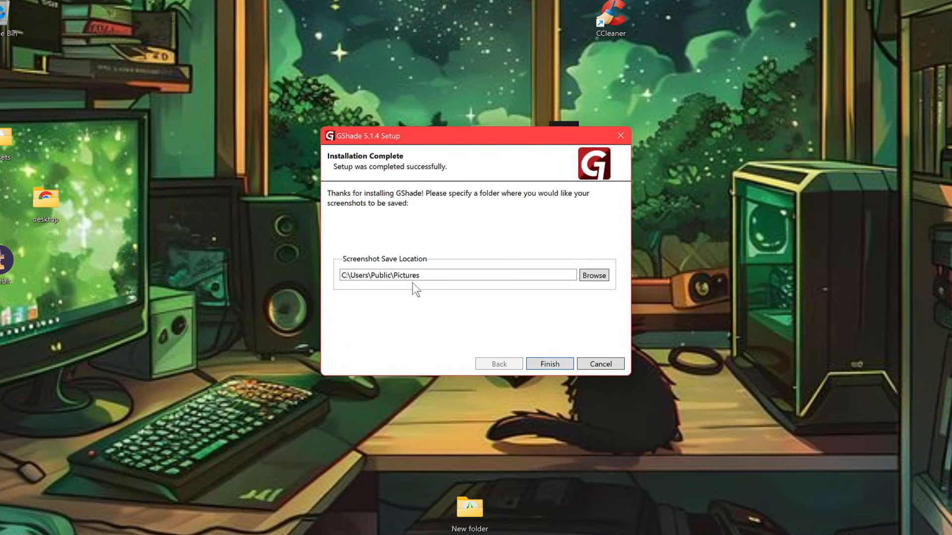
left_click(590, 276)
left_click(538, 365)
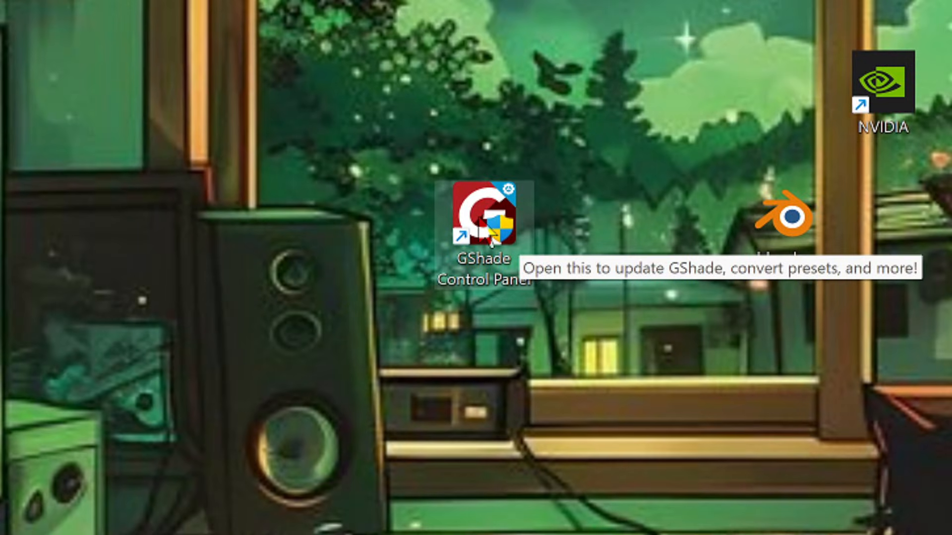
Step: Open the GShade Control Panel from the desktop and show its list of installs
double_click(491, 241)
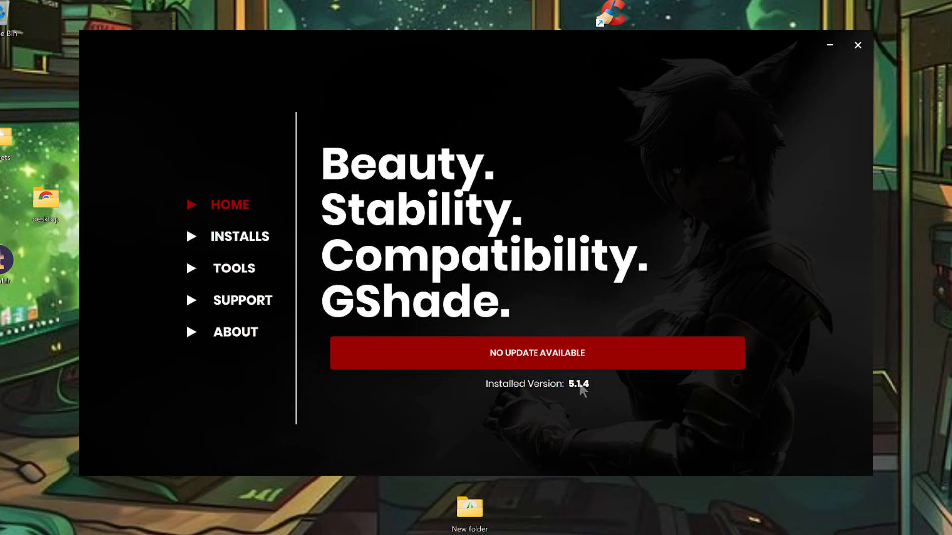
left_click(232, 242)
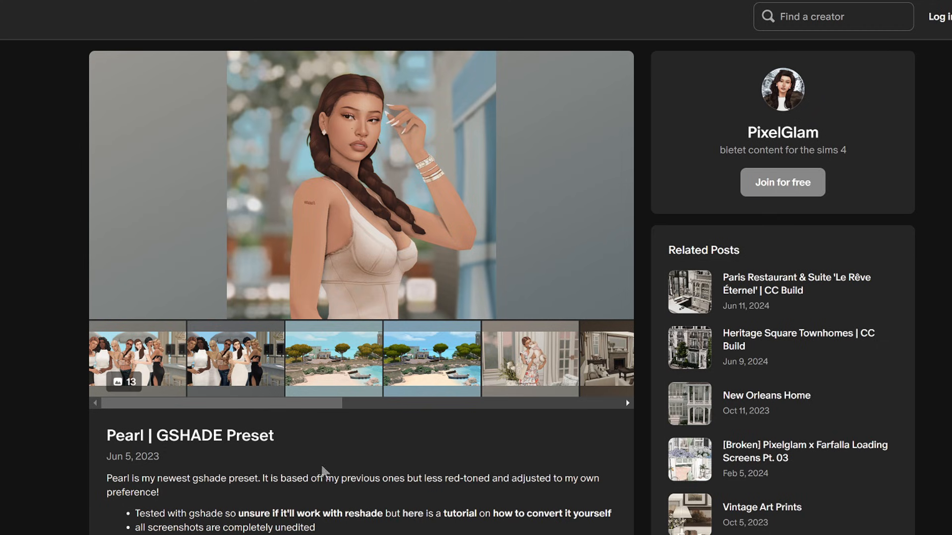
Step: Download the [Amelie] Pearl.ini preset from the Pearl GSHADE Preset post and allow the blocked unverified file
scroll(292, 503, "down", 2)
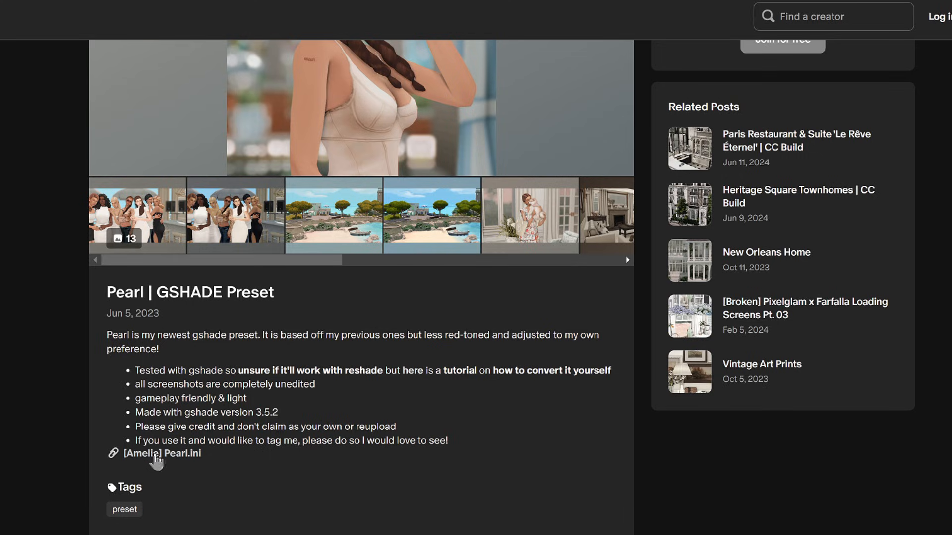
left_click(160, 456)
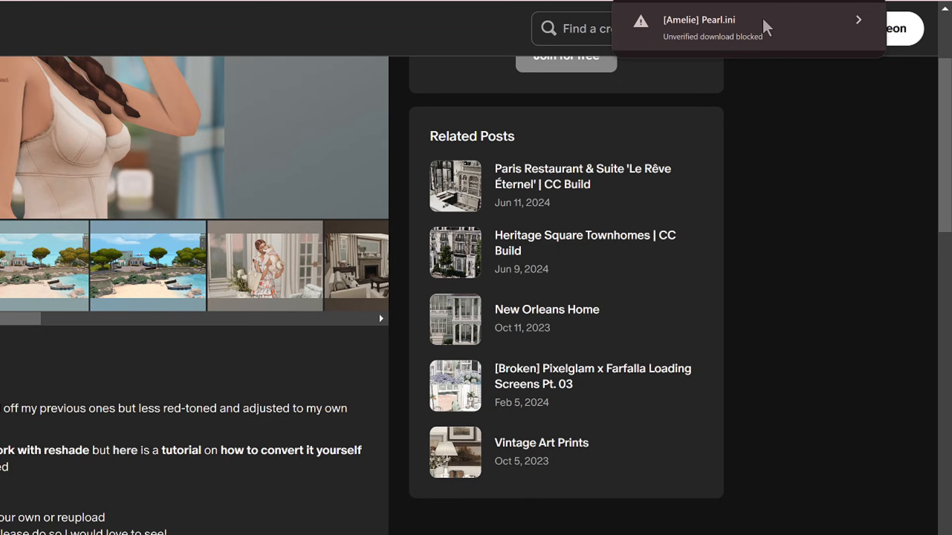
left_click(840, 20)
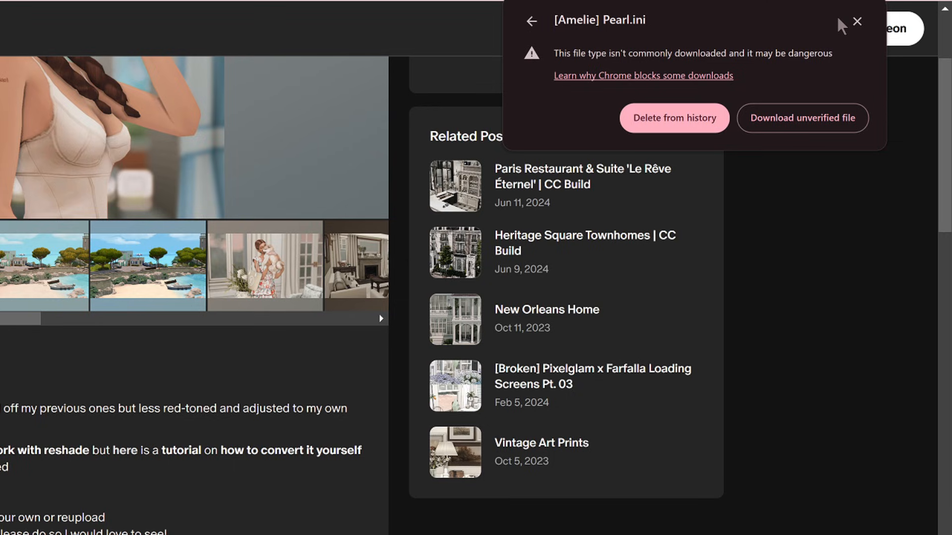
left_click(793, 119)
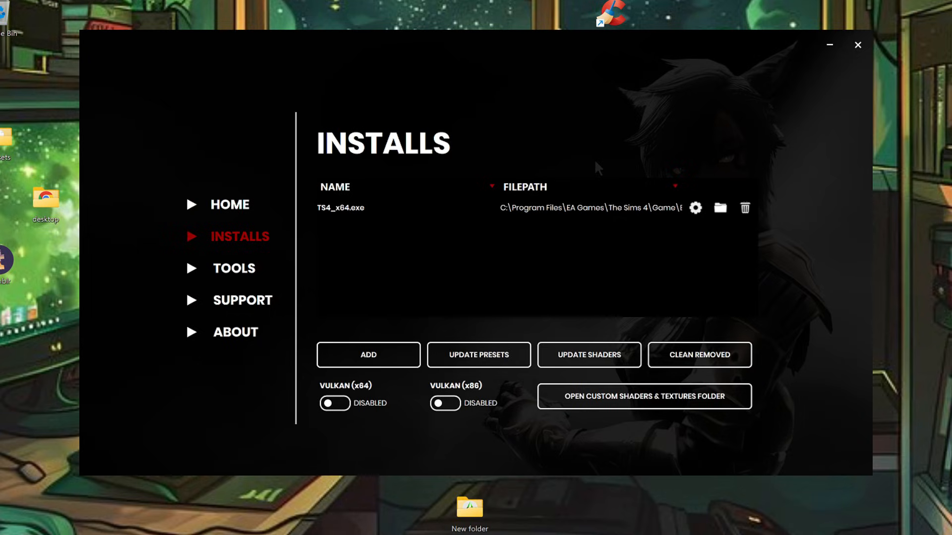
Step: Switch to Chrome, show the downloaded [Amelie] Pearl.ini in its folder, and minimize the folder window
mouse_move(285, 534)
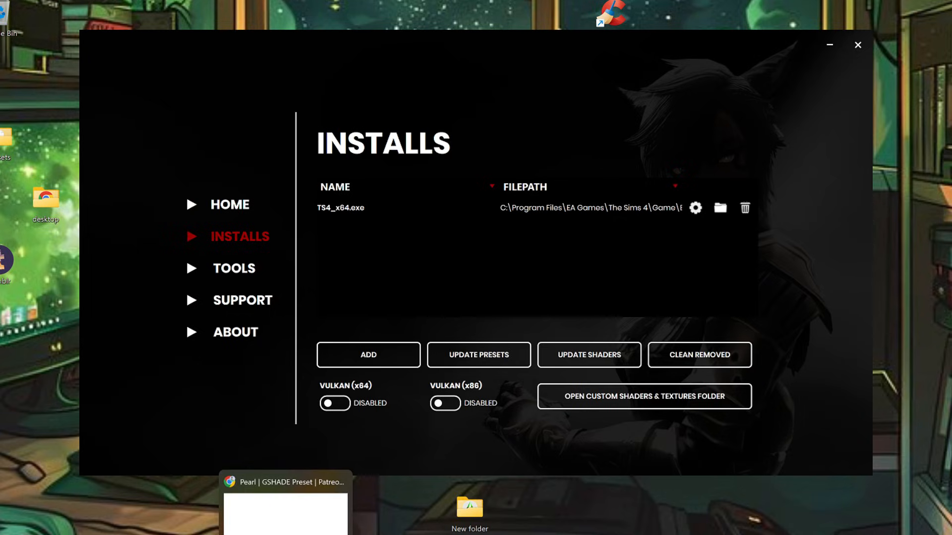
left_click(922, 0)
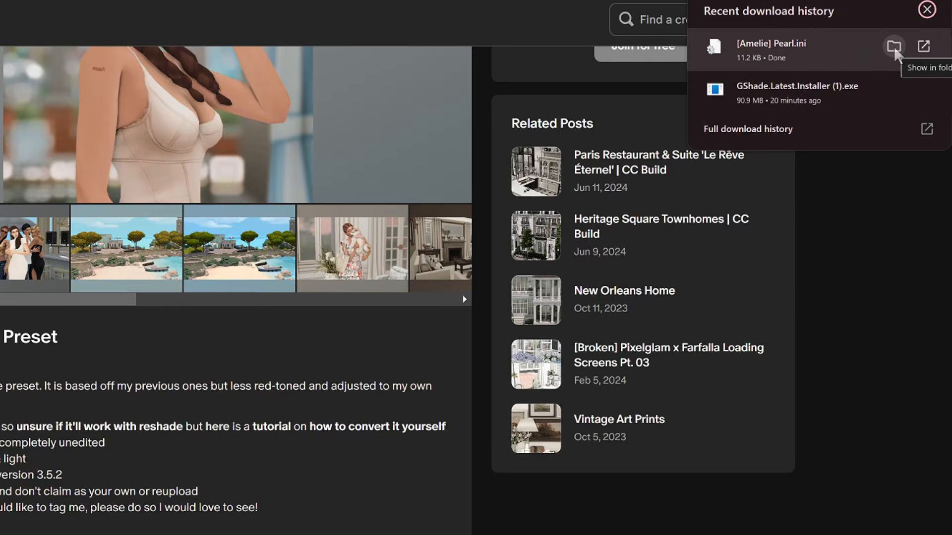
left_click(894, 46)
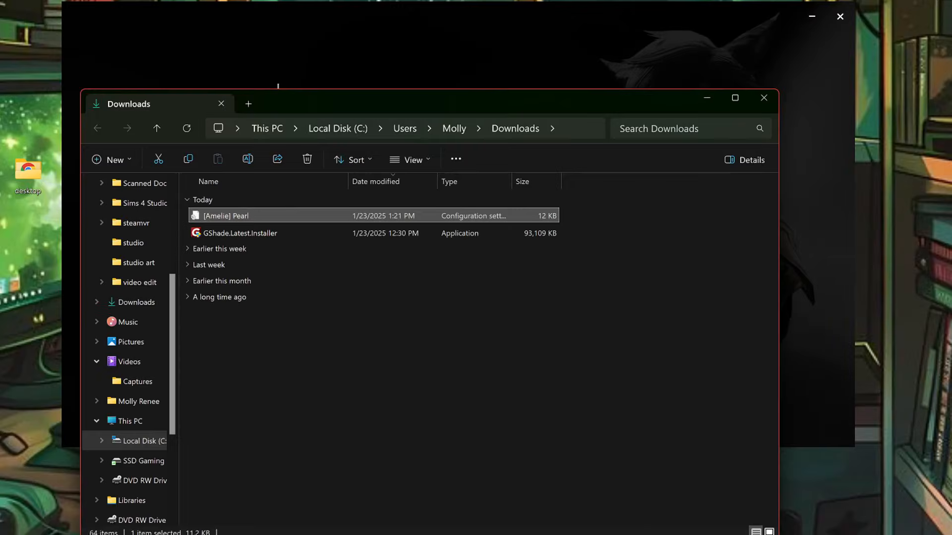
left_click(707, 97)
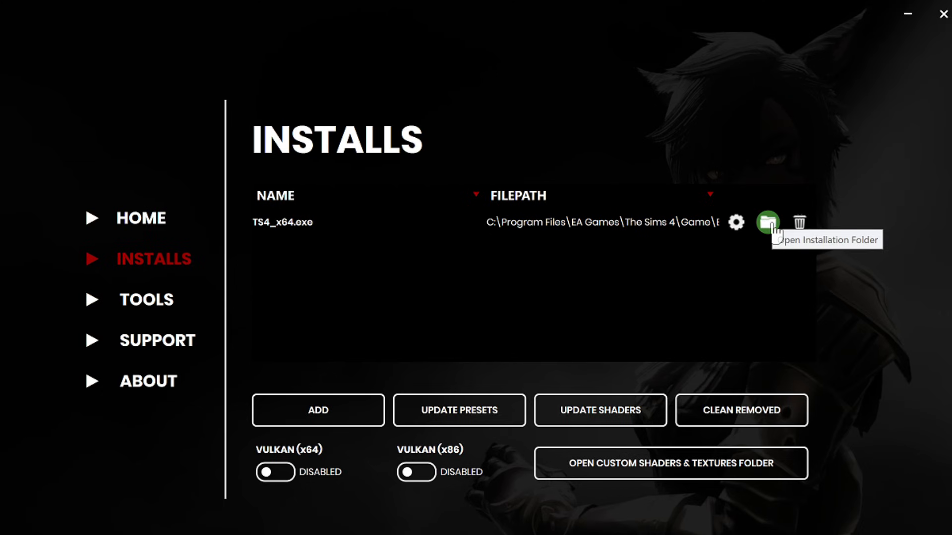
Step: From the GShade Control Panel, open the installation folder of TS4_x64.exe and go to gshade-presets\Custom
left_click(772, 225)
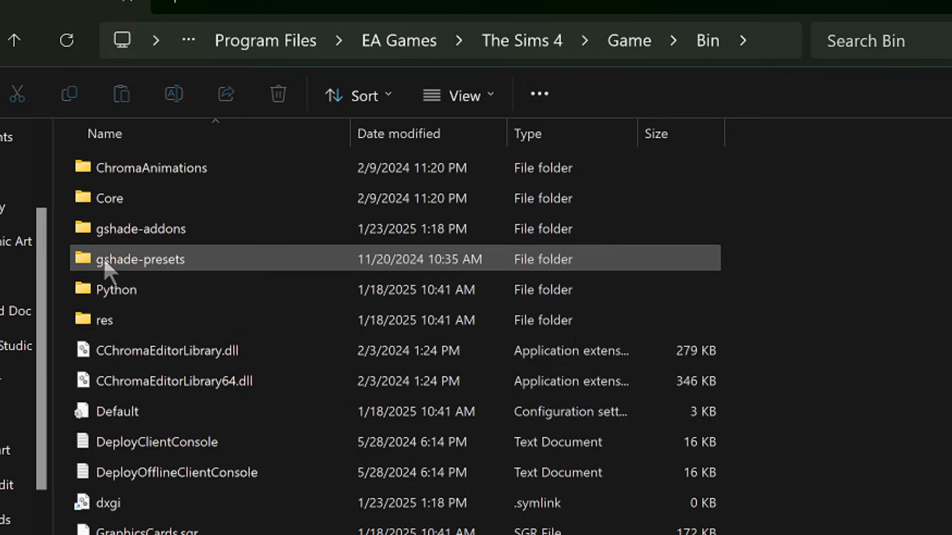
double_click(135, 260)
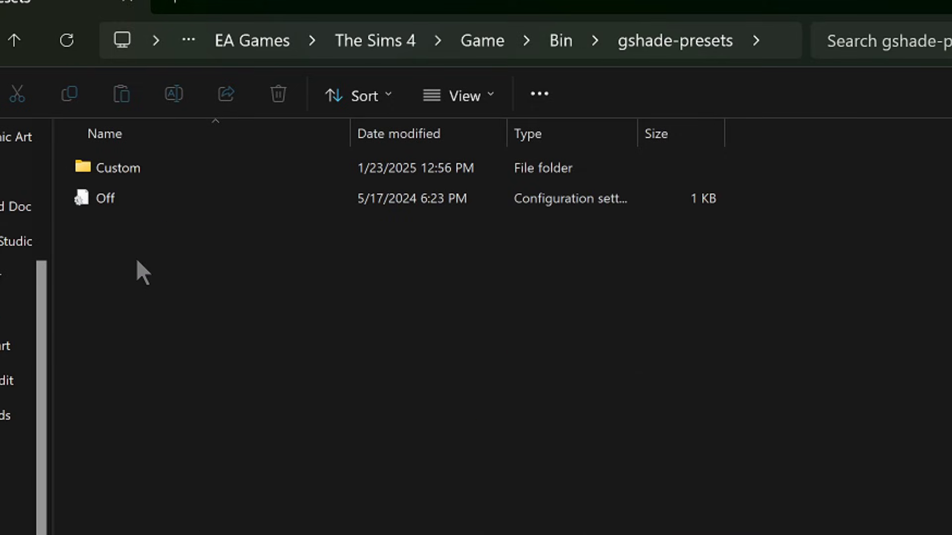
double_click(133, 169)
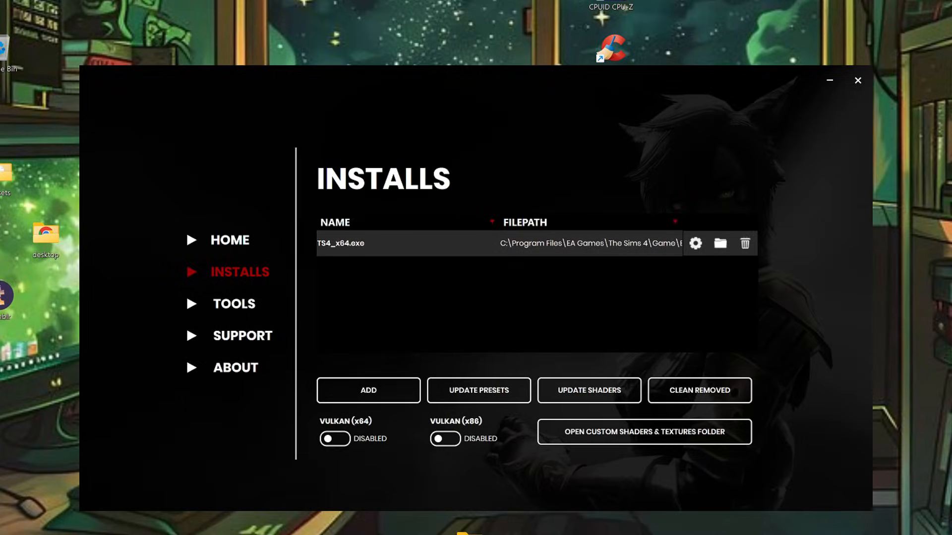
left_click(245, 248)
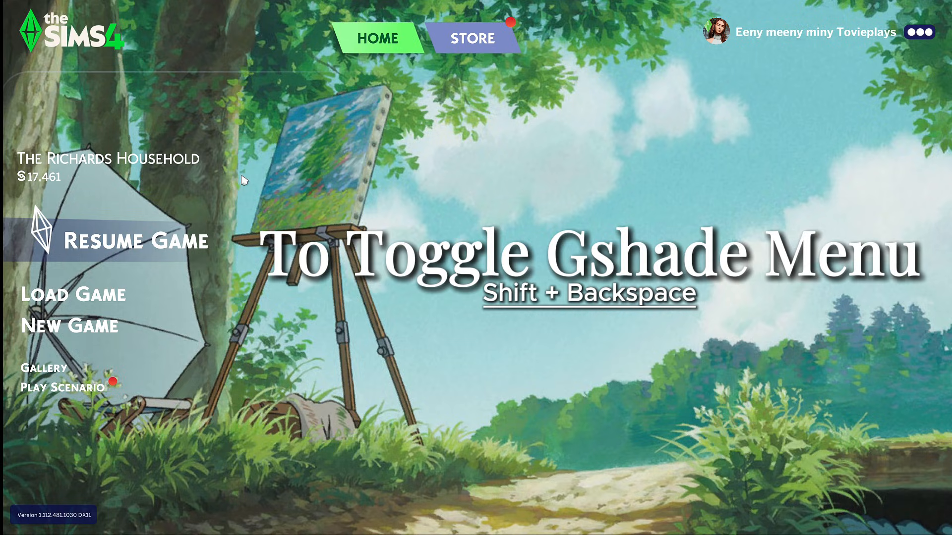
Step: Open the GShade overlay in The Sims 4 and load the [Amelie] Pearl.ini preset from the Custom folder
key("shift+BackSpace")
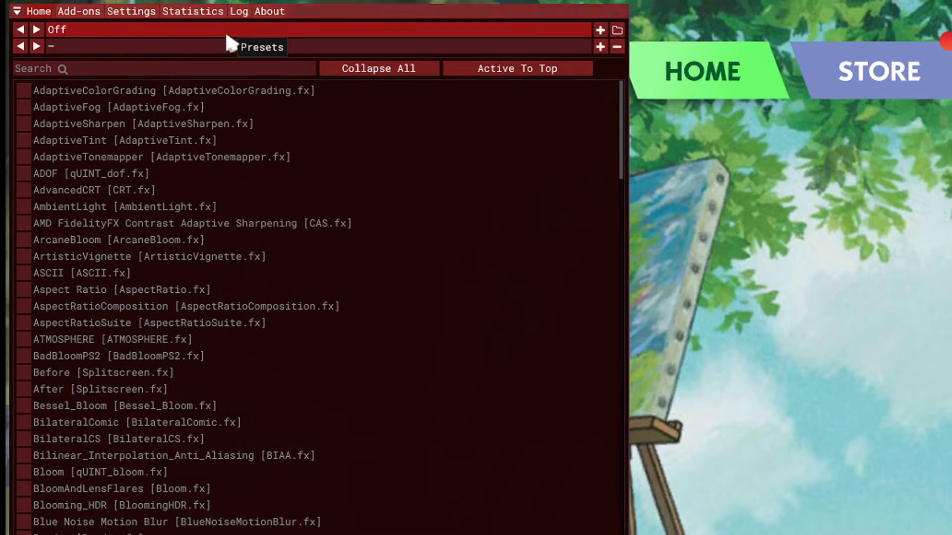
left_click(228, 21)
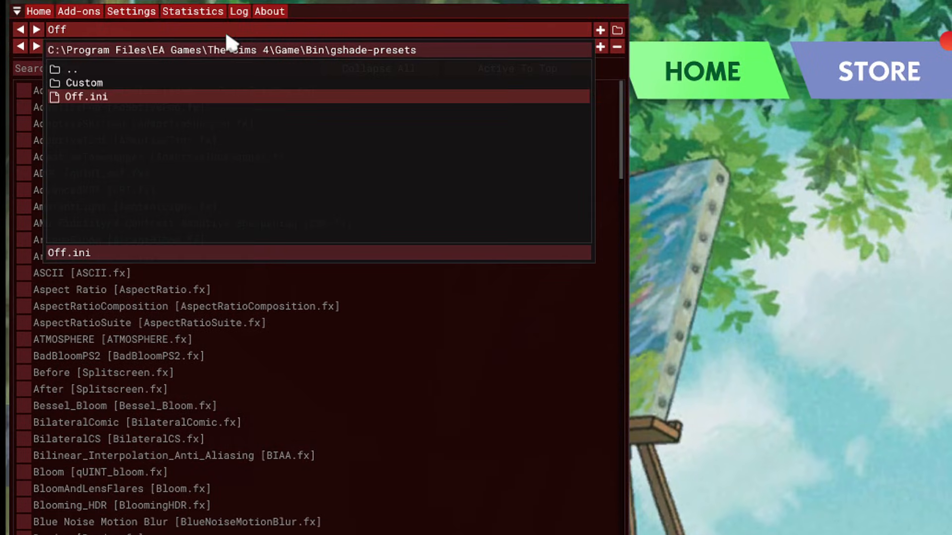
left_click(164, 85)
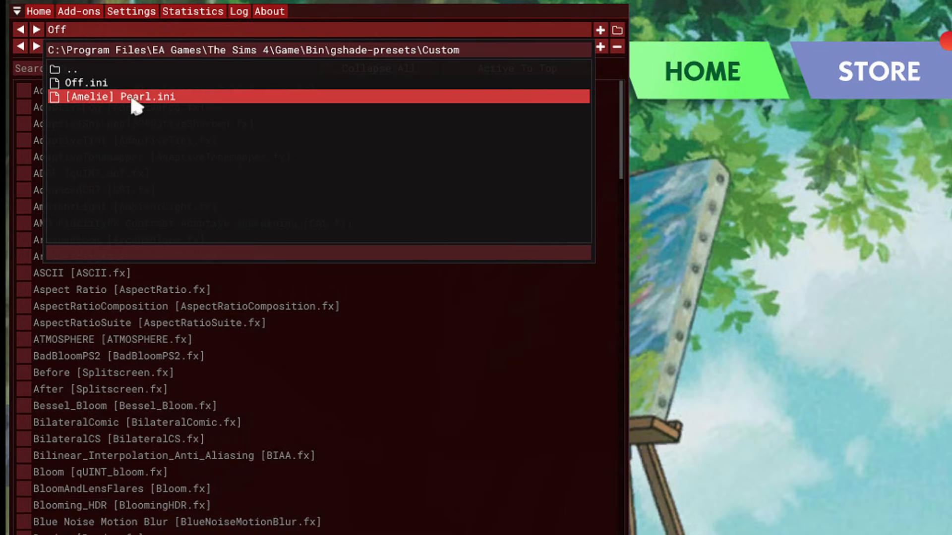
left_click(150, 98)
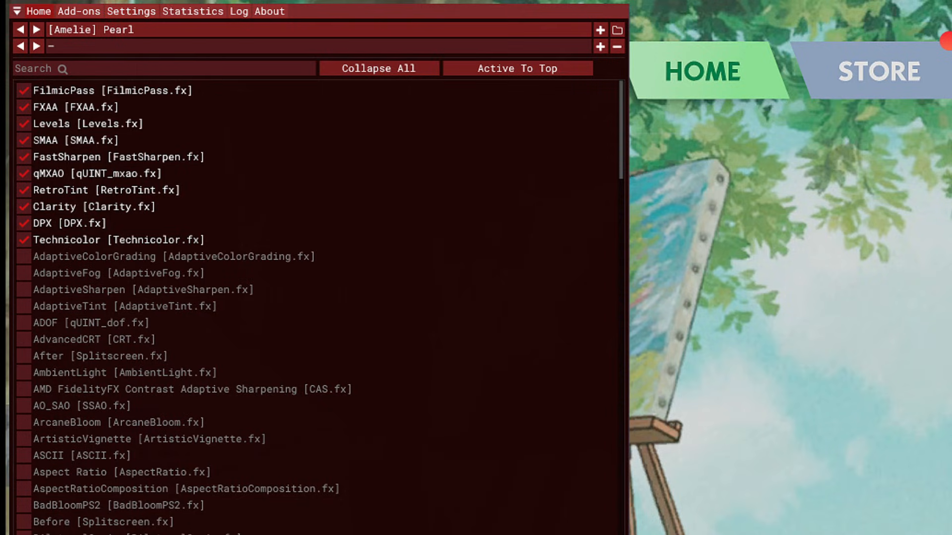
Step: Enlarge the overlay's effect settings area to examine the Clarity, DPX, FastSharpen and FilmicPass values, and shrink it again
scroll(213, 527, "down", 7)
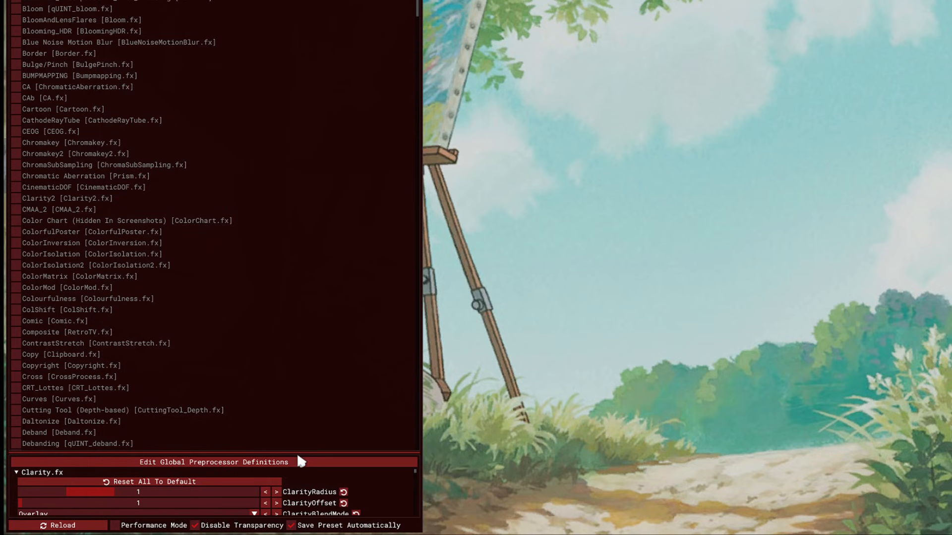
left_click_drag(296, 449, 301, 162)
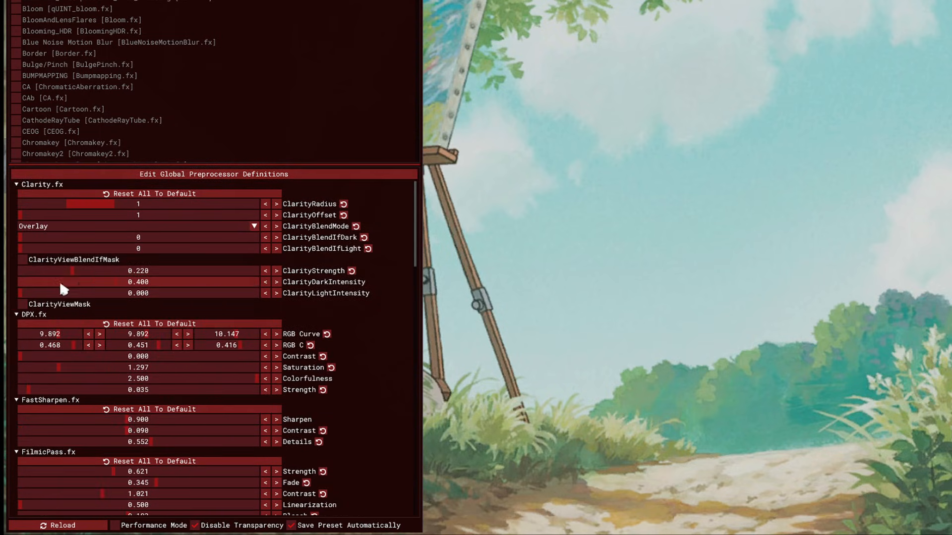
scroll(149, 332, "down", 3)
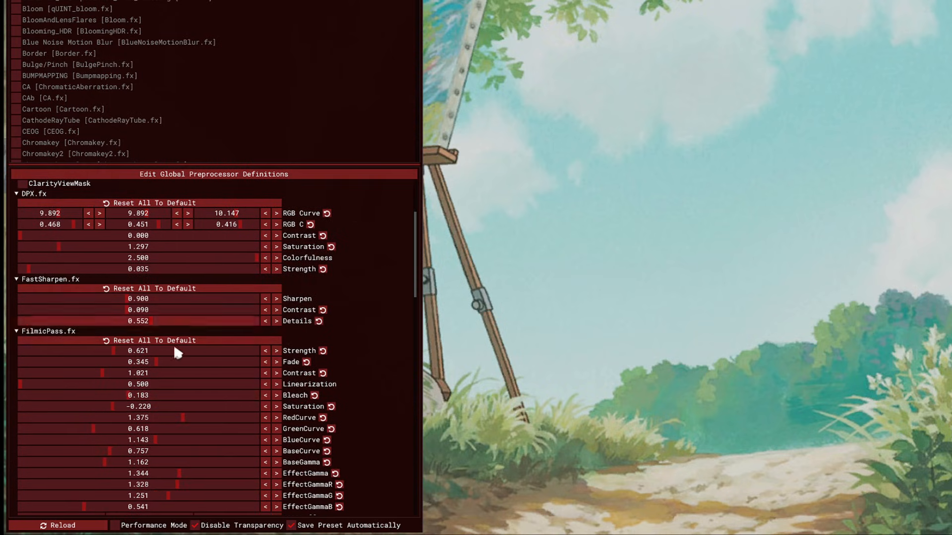
scroll(191, 406, "up", 3)
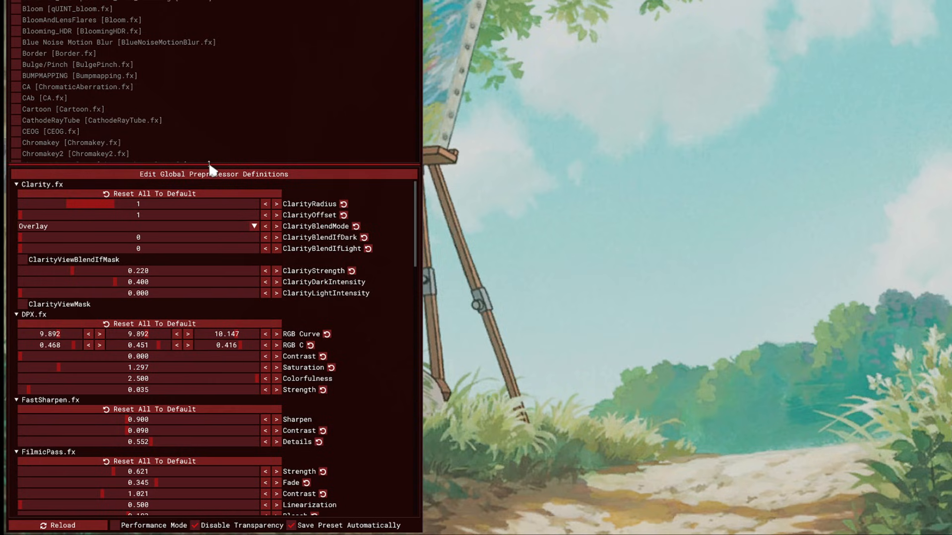
left_click_drag(208, 165, 184, 352)
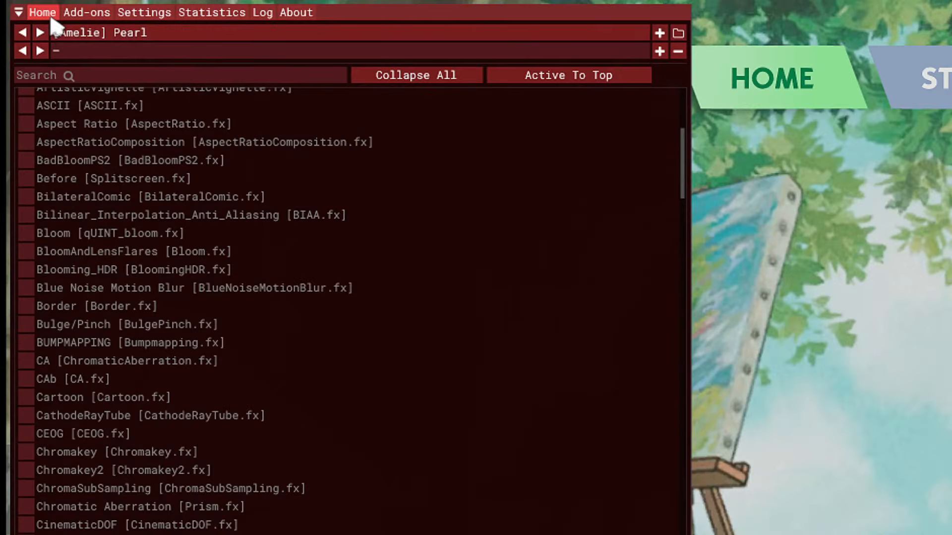
Step: Open the overlay's general settings to check the Overlay Key and Shader Toggle Key shortcuts
left_click(155, 19)
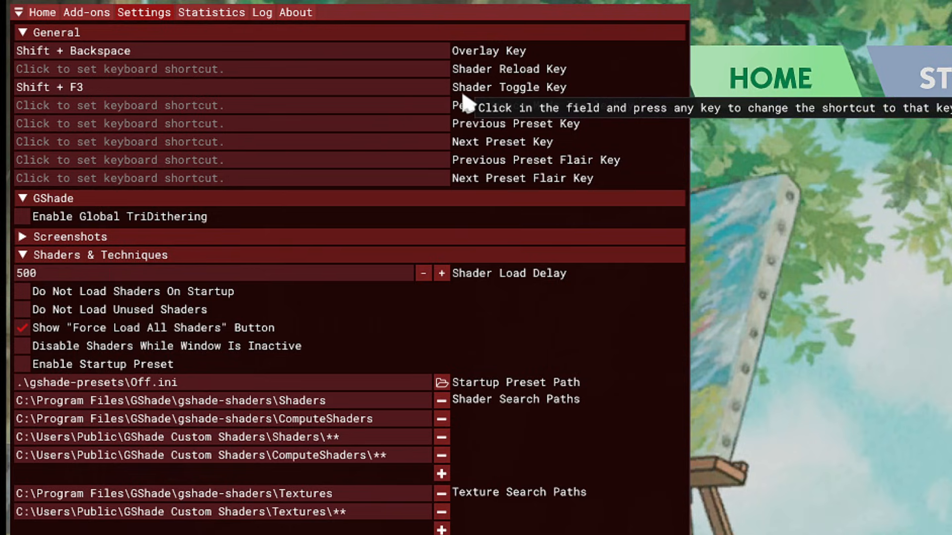
Step: In the Screenshots settings, turn on Show Screenshot Message, take a test screenshot with the Home shortcut, and turn the message off again
left_click(142, 241)
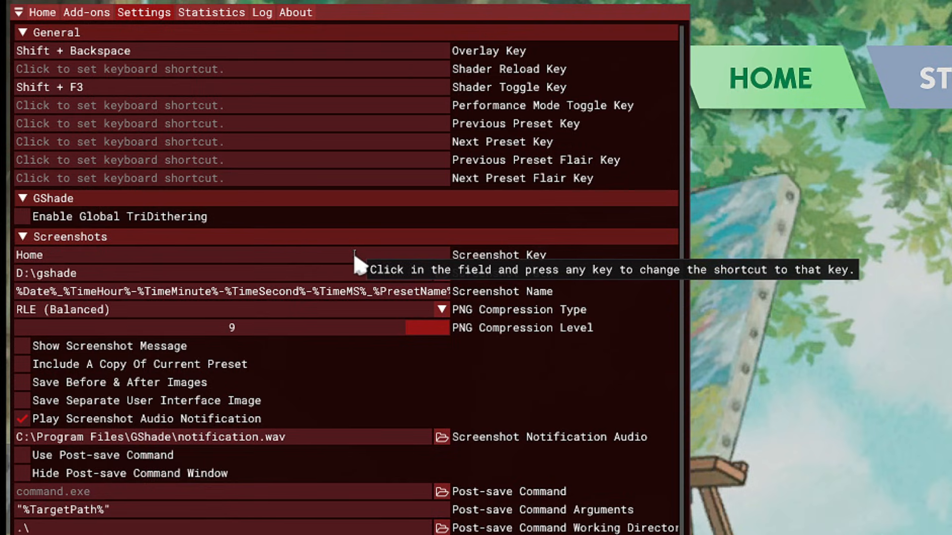
left_click(311, 256)
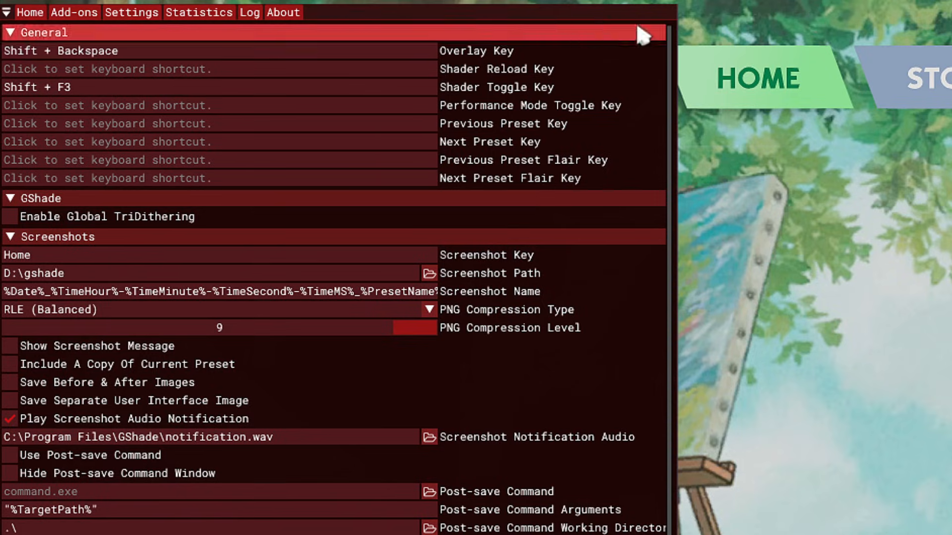
left_click(11, 346)
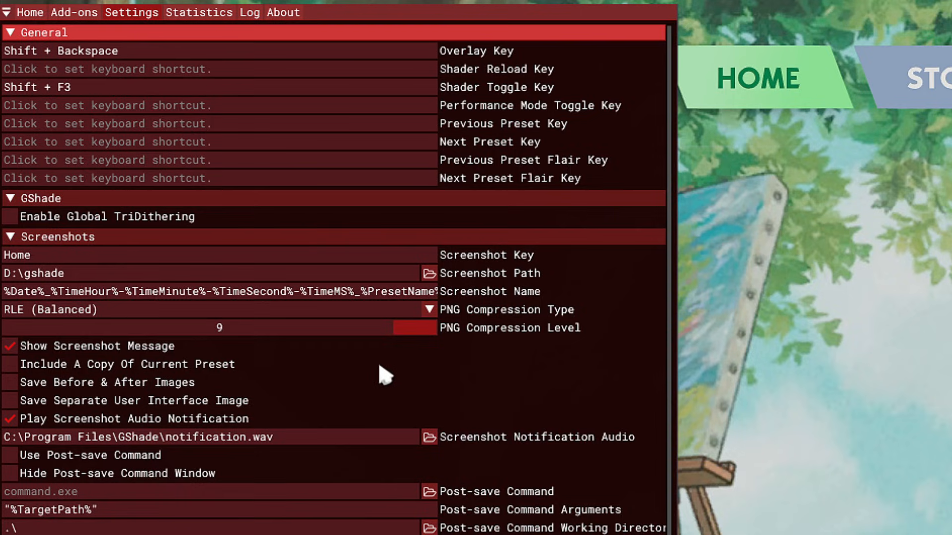
key("Home")
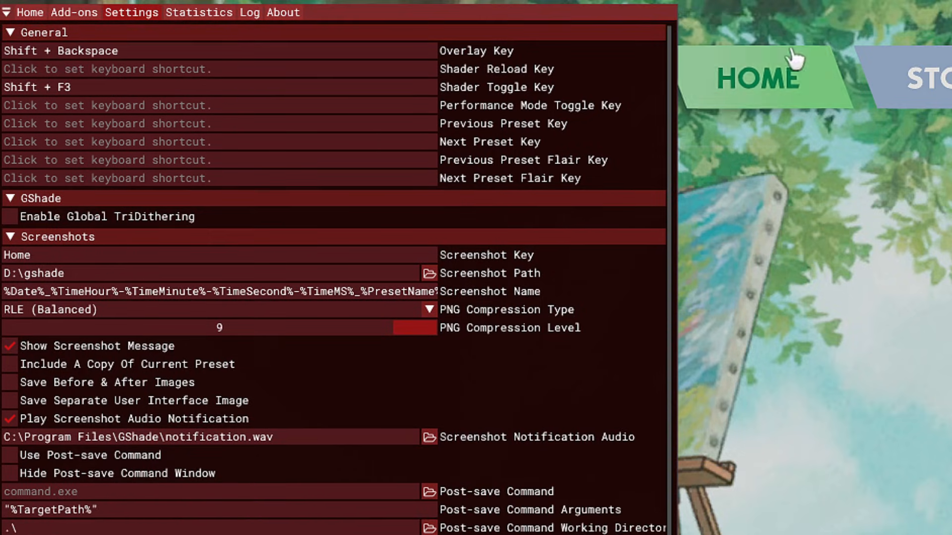
left_click(11, 347)
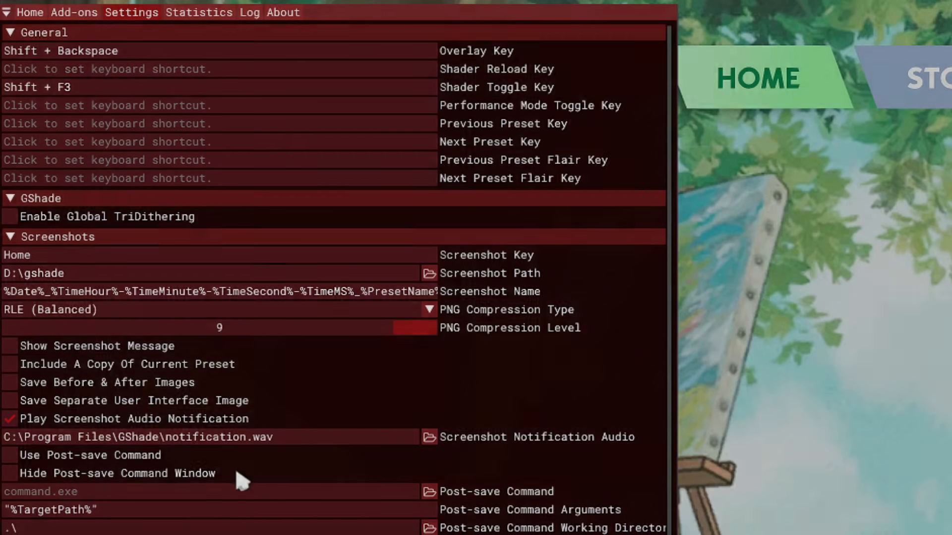
Step: Review the Shaders & Techniques settings and examine the [Amelie] Pearl preset's list of active and unused effects
left_click(20, 237)
left_click(74, 258)
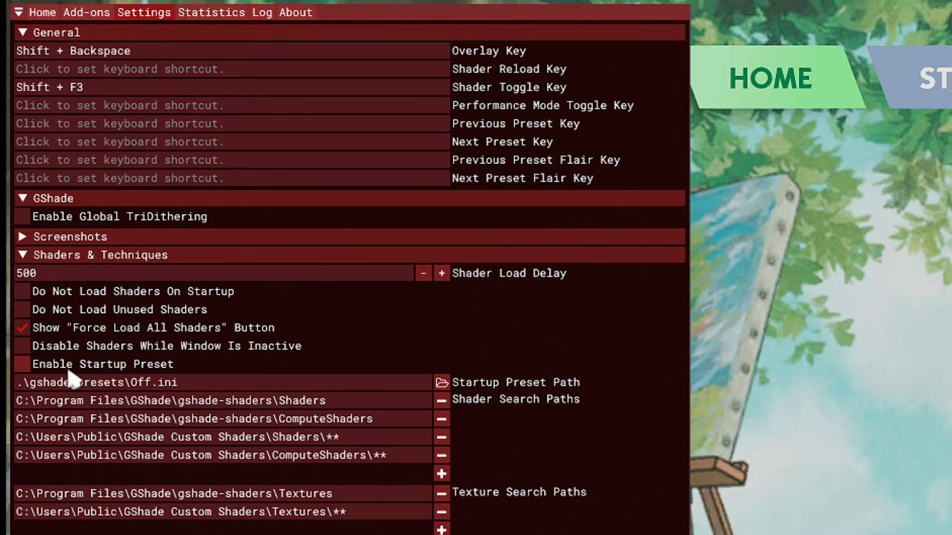
left_click(42, 15)
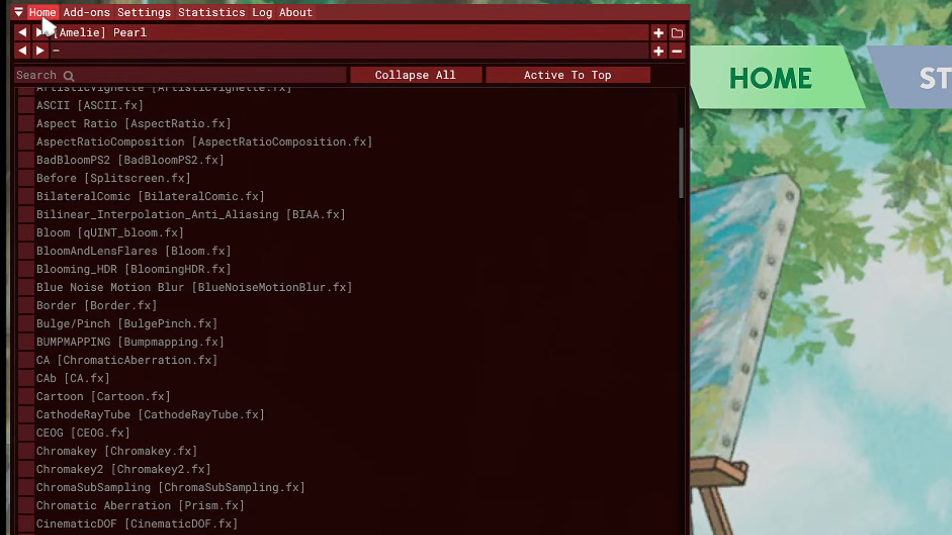
scroll(148, 519, "up", 3)
scroll(149, 518, "up", 3)
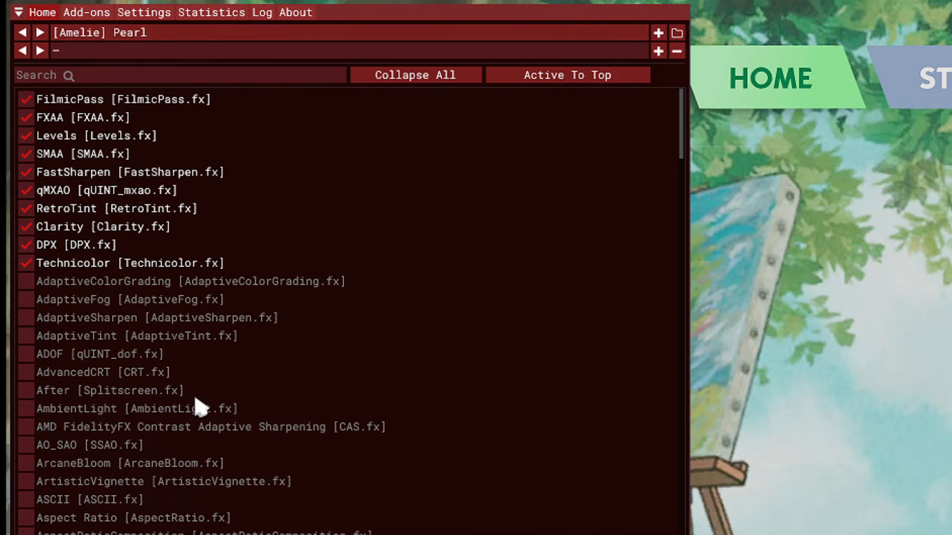
scroll(198, 407, "down", 8)
scroll(199, 406, "down", 5)
scroll(195, 362, "up", 8)
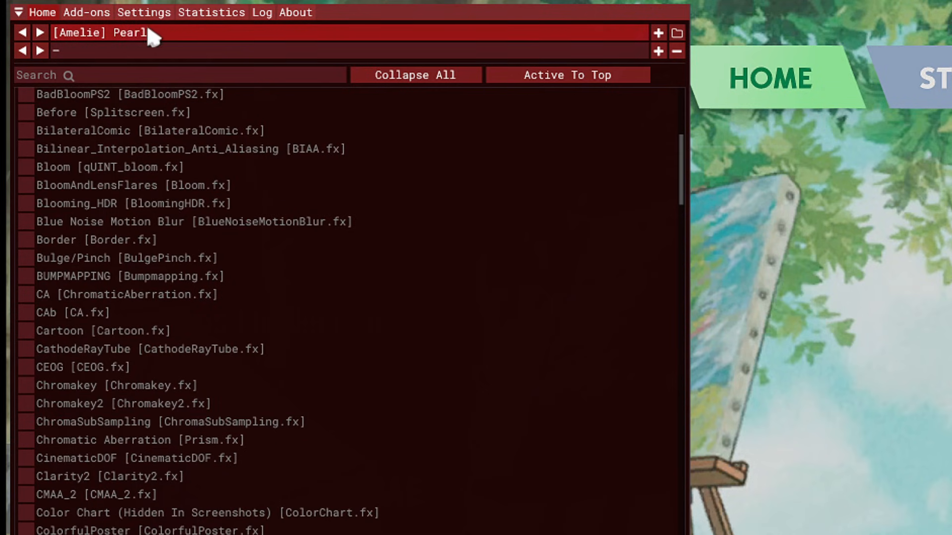
Step: In the Shaders & Techniques settings, enable Do Not Load Shaders On Startup and Do Not Load Unused Shaders
left_click(151, 13)
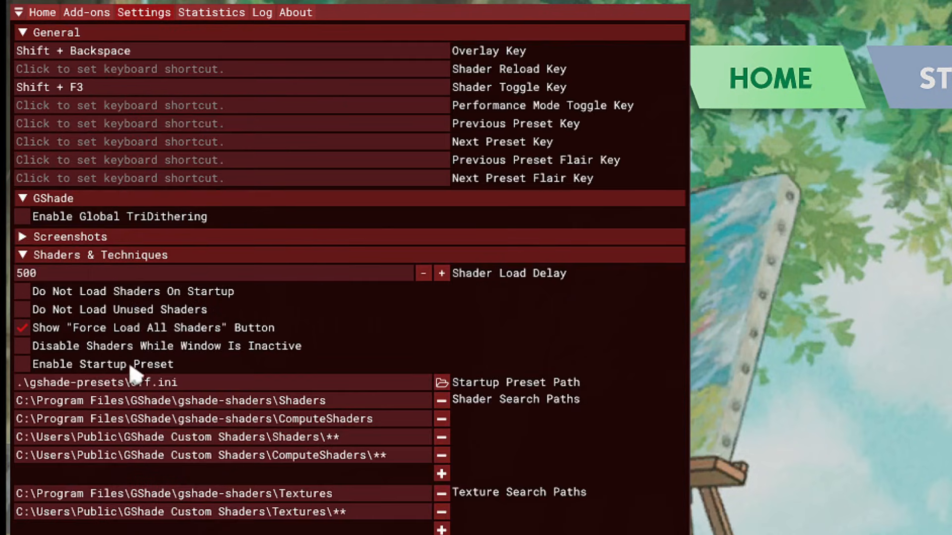
left_click(22, 309)
left_click(23, 328)
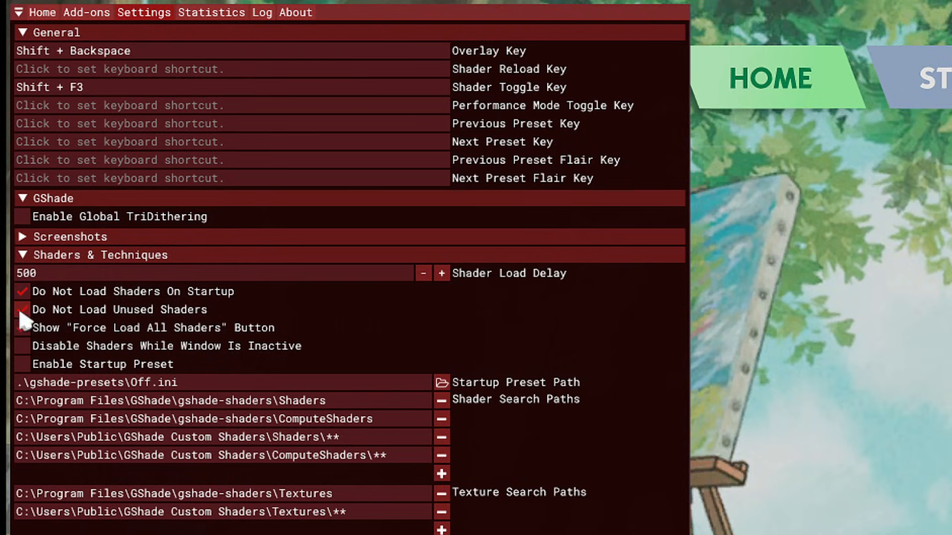
Step: Force load all shaders in the [Amelie] Pearl effect list and collapse all effect groups
left_click(49, 14)
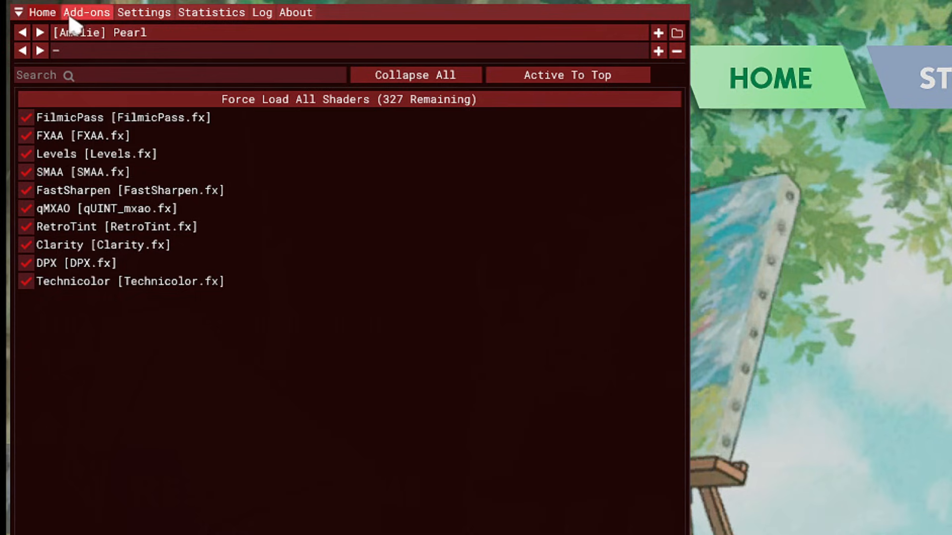
left_click(257, 102)
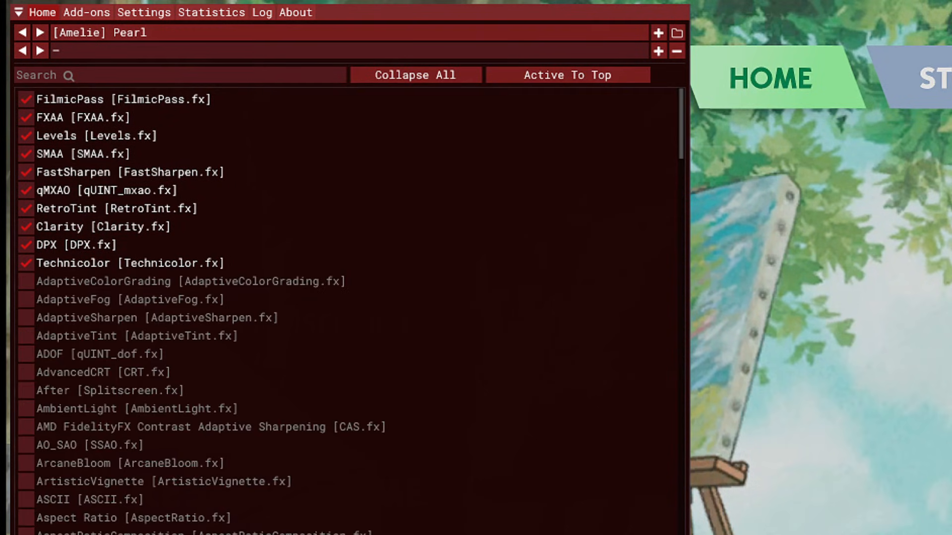
left_click(436, 75)
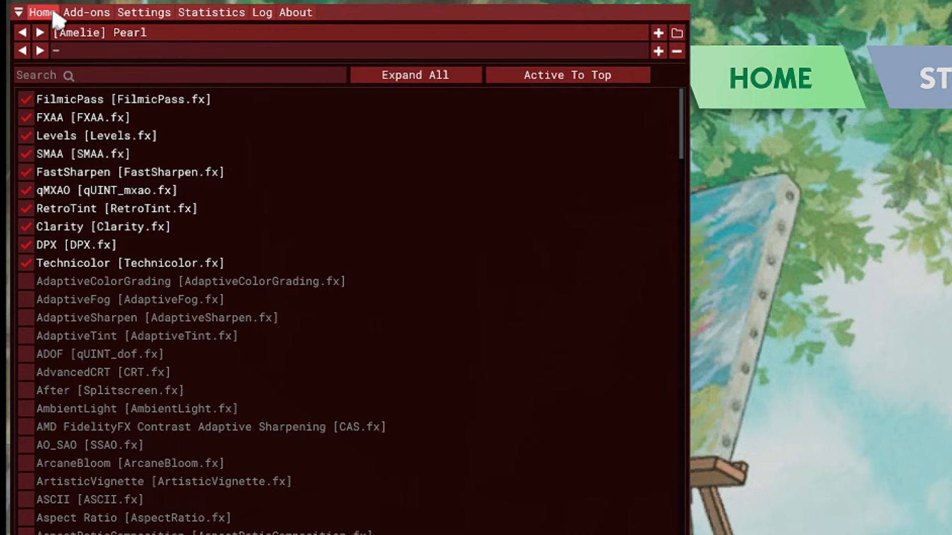
Step: Enable the startup preset, choose its file from the game's gshade-presets folder, and collapse the Shaders & Techniques settings
left_click(143, 13)
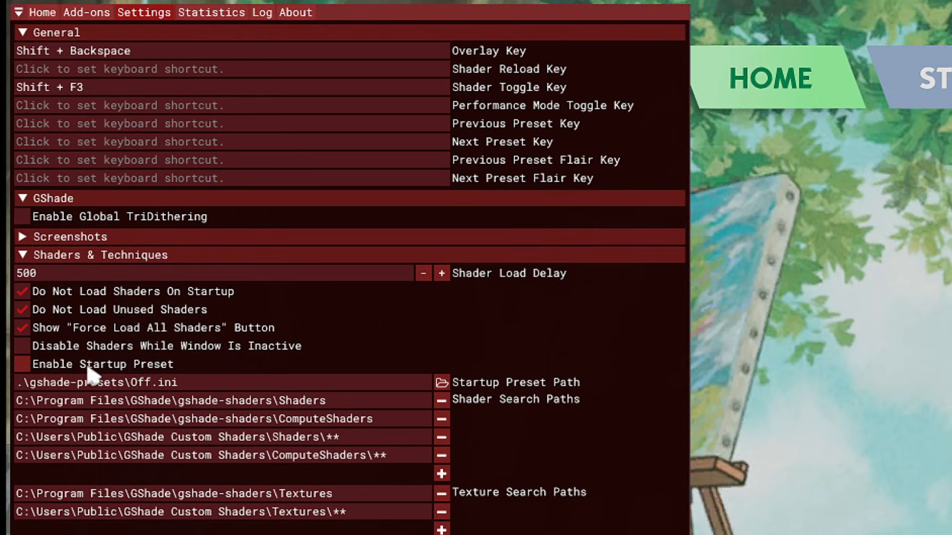
left_click(21, 365)
left_click(443, 386)
left_click(484, 449)
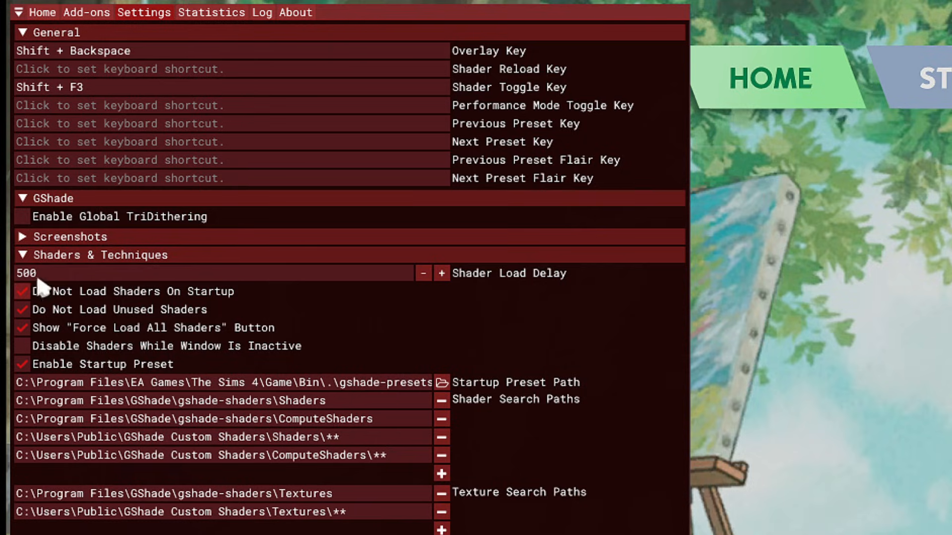
left_click(45, 256)
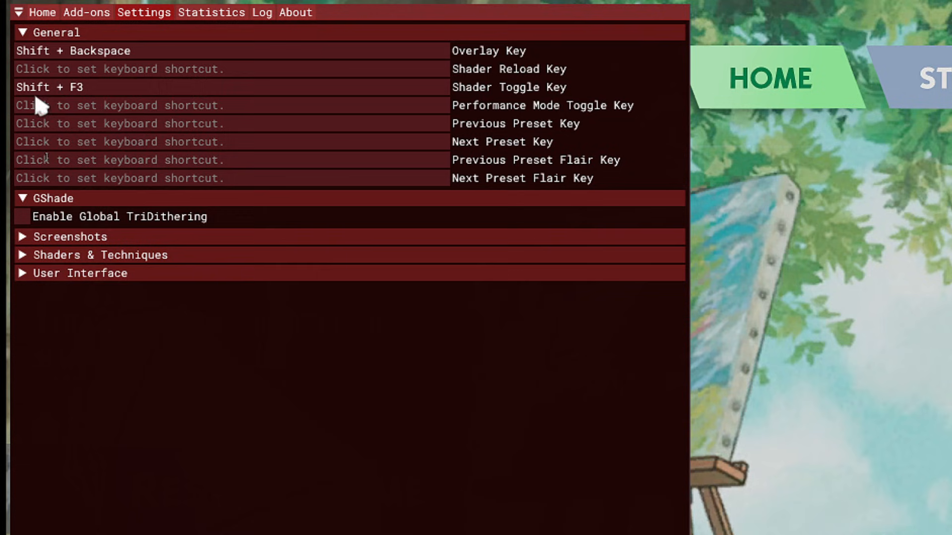
Step: Turn on Performance Mode for the preset and hide the GShade overlay
left_click(44, 13)
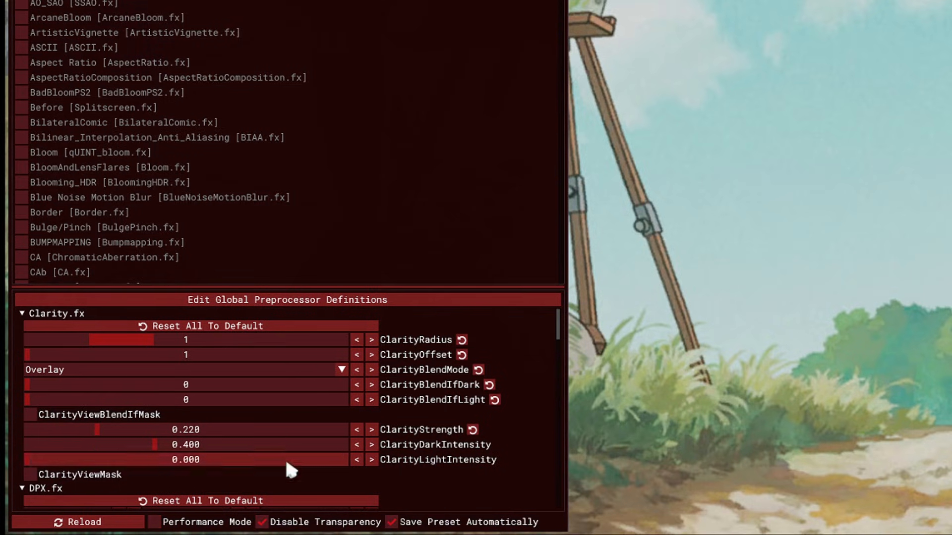
left_click(155, 522)
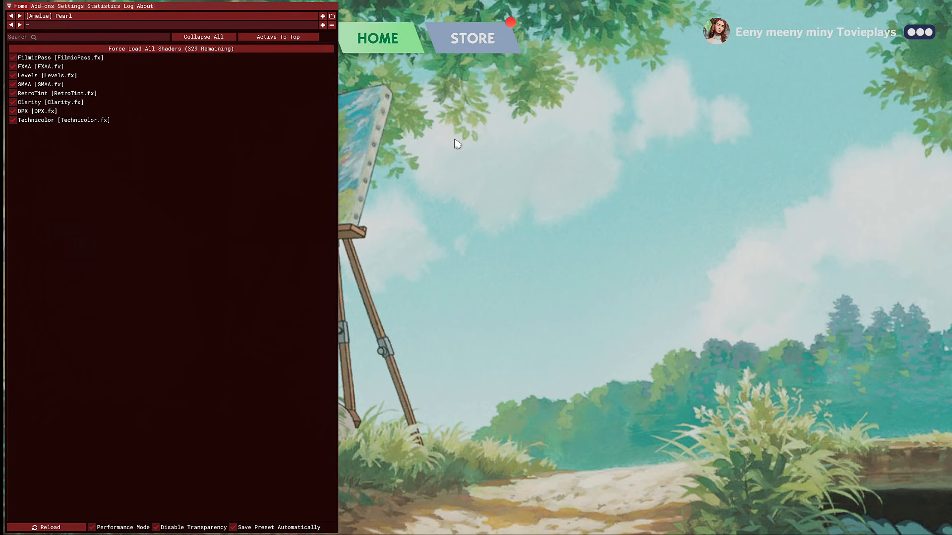
key("Home")
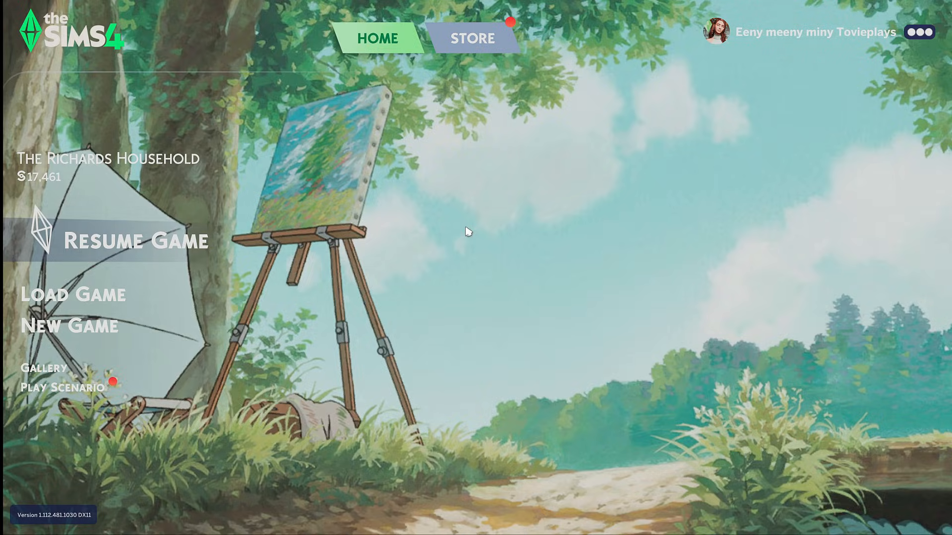
key("Home")
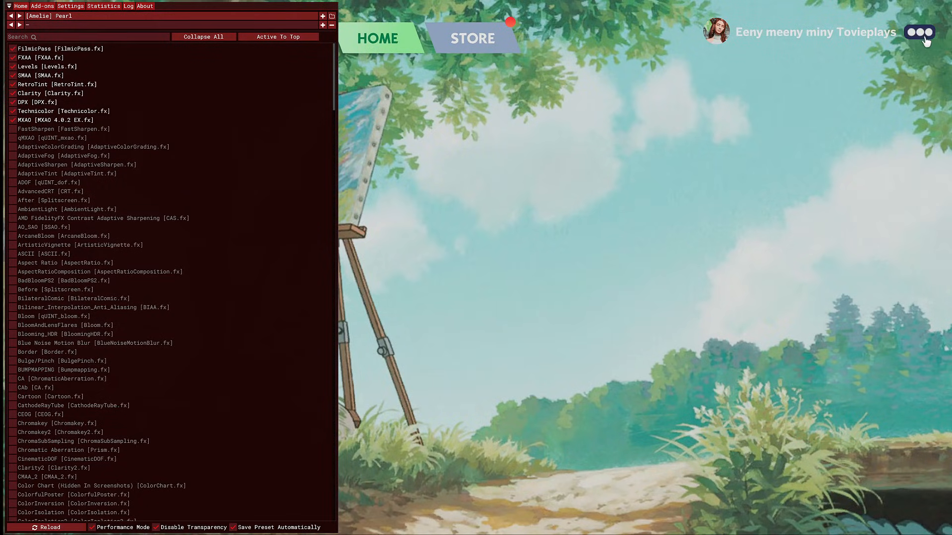
key("Home")
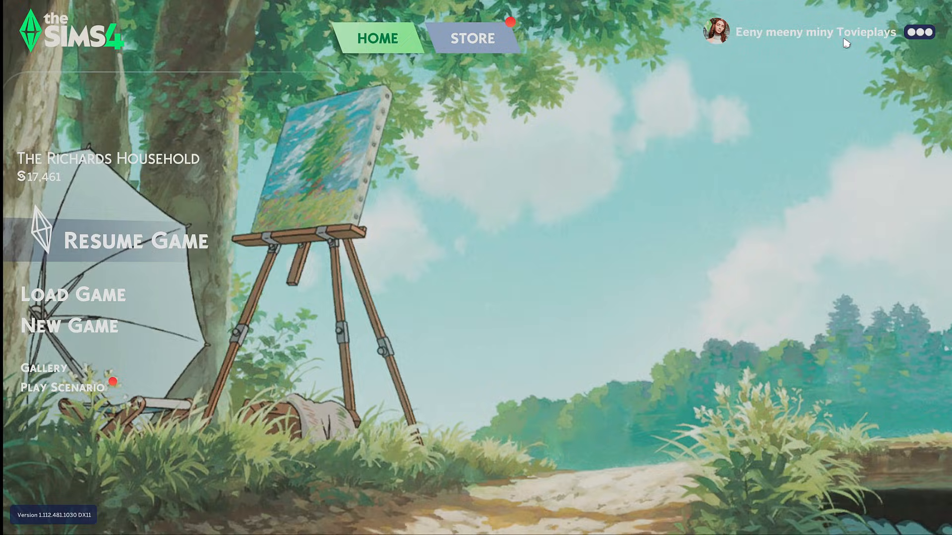
Step: Check the graphics settings in The Sims 4 Game Options, including Edge Smoothing, and close the menu
left_click(919, 33)
left_click(479, 232)
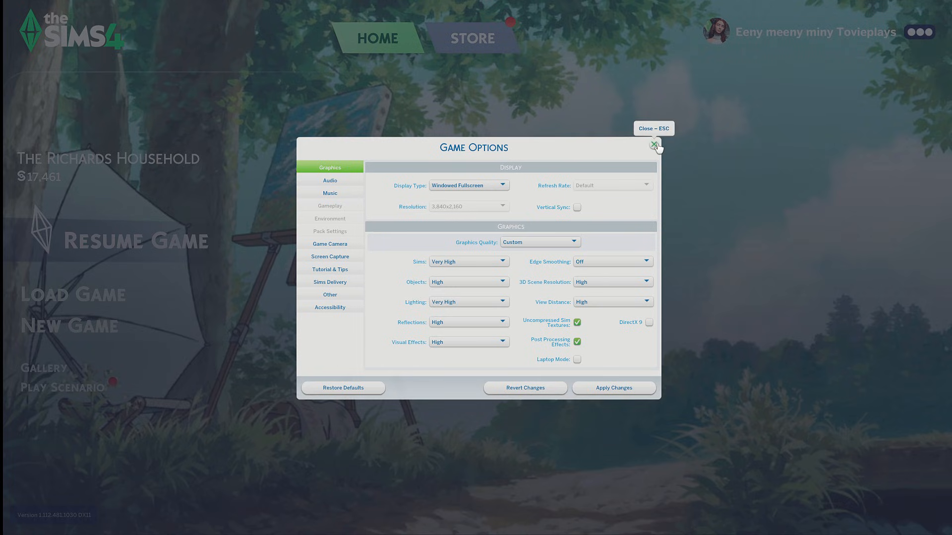
left_click(654, 145)
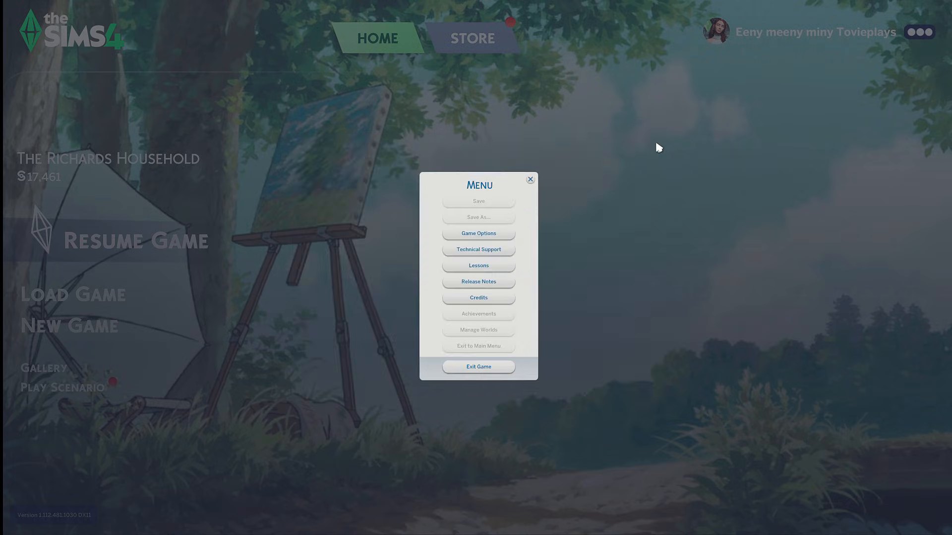
left_click(524, 182)
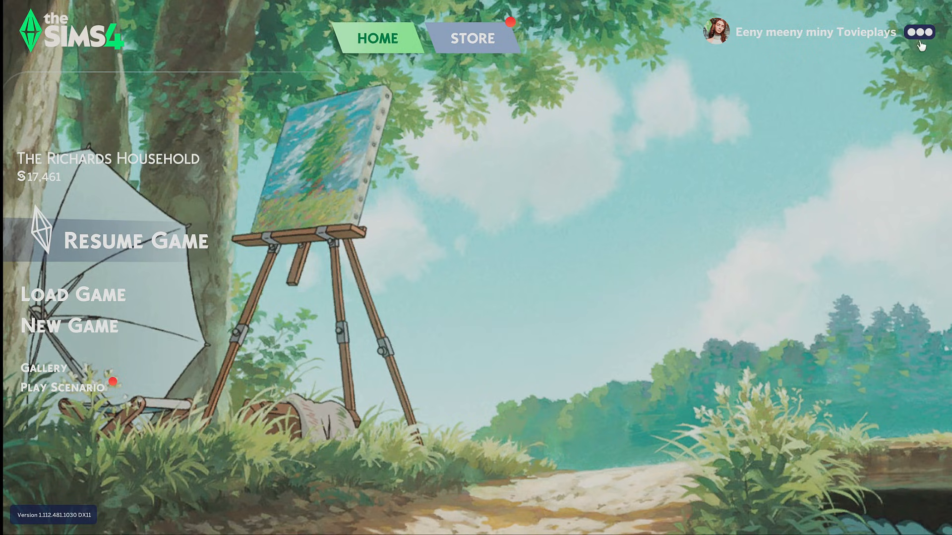
Step: Reopen the GShade overlay and force load all shaders for the [Amelie] Pearl preset
key("Home")
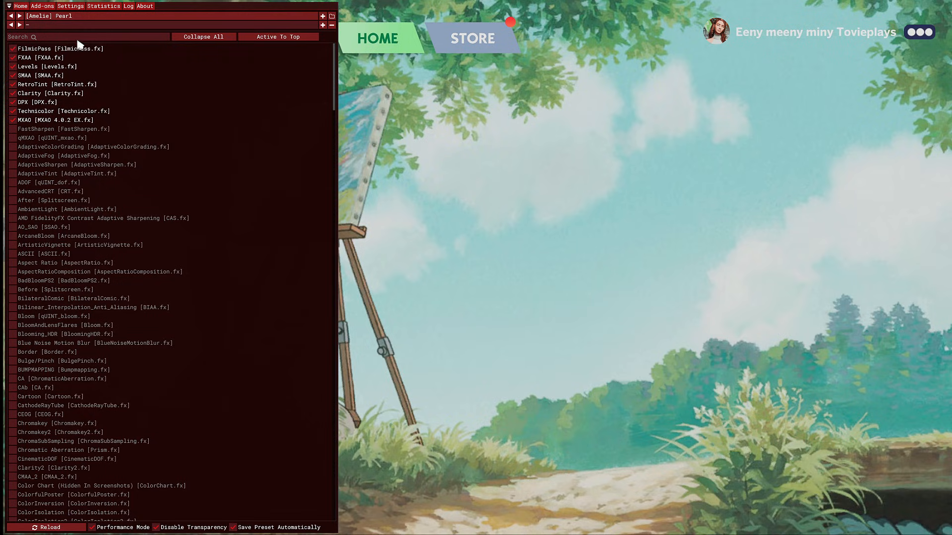
left_click(76, 17)
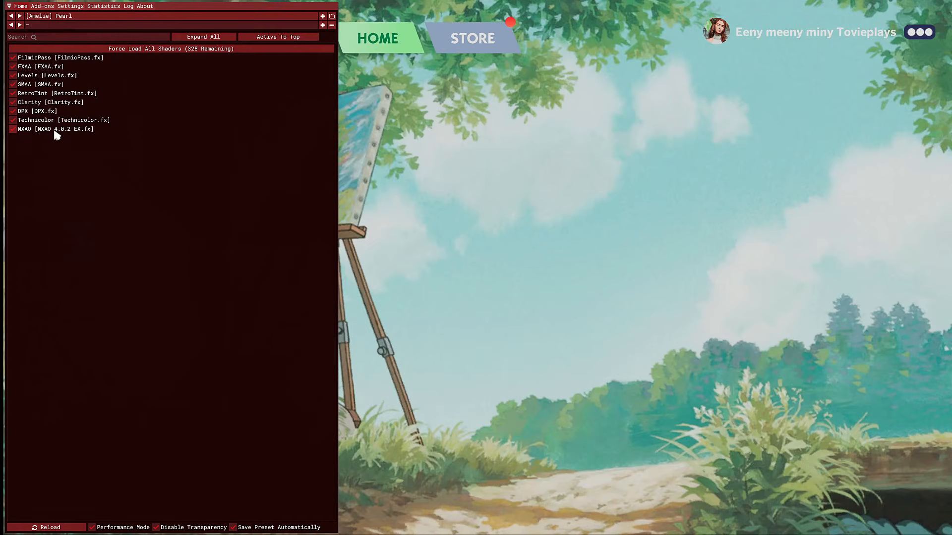
left_click(149, 49)
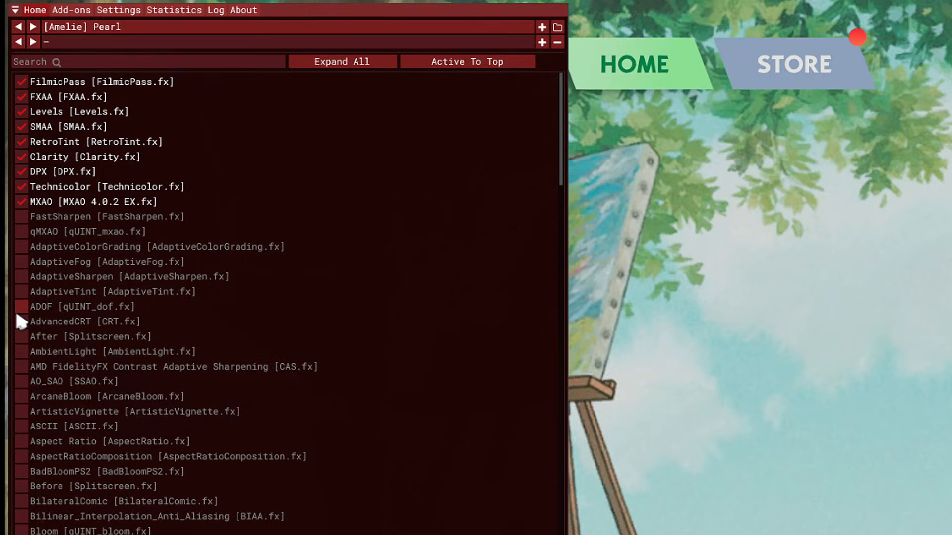
Step: Enable the ADOF depth of field effect and set its keyboard shortcut to P
mouse_move(22, 310)
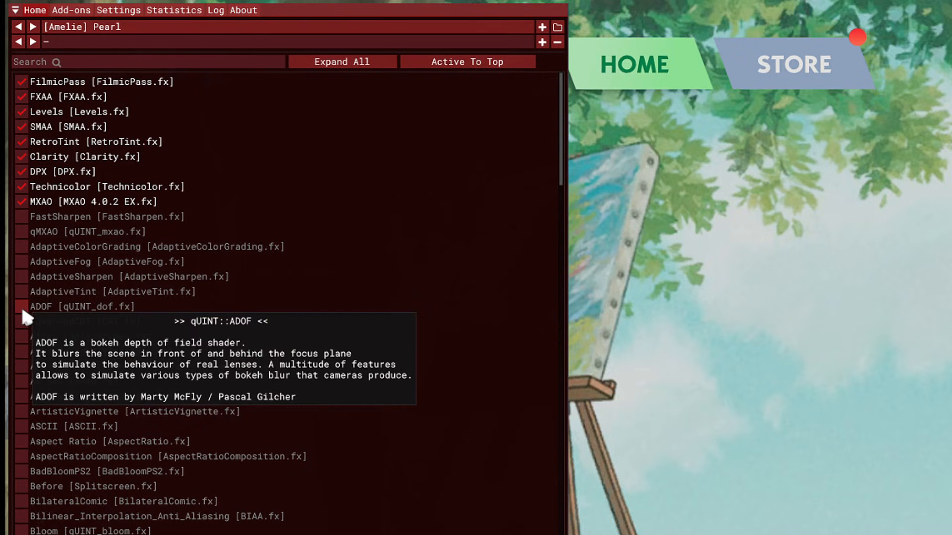
left_click(22, 306)
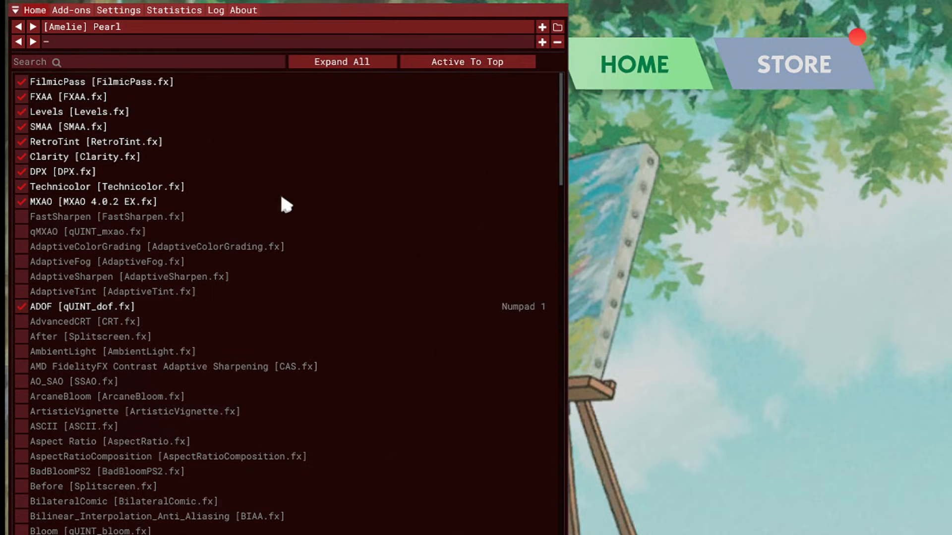
mouse_move(87, 313)
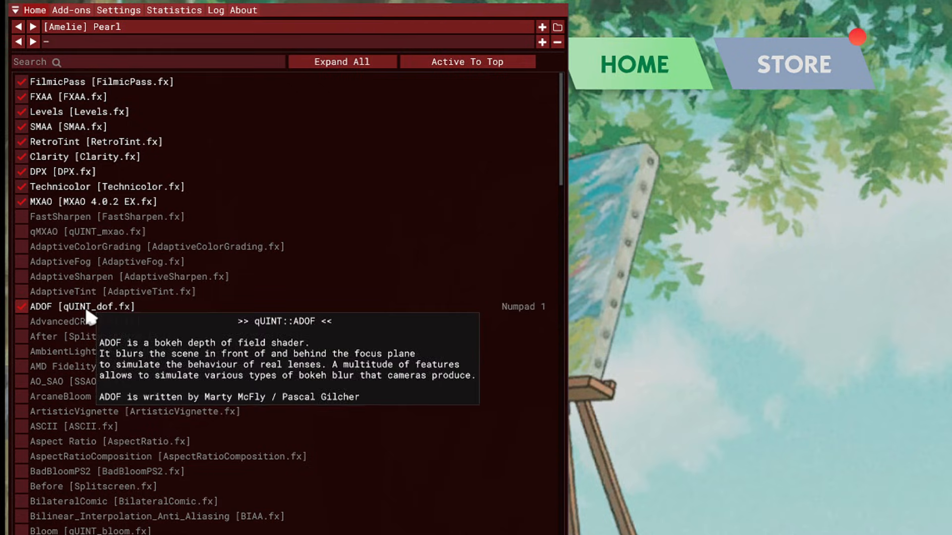
right_click(87, 310)
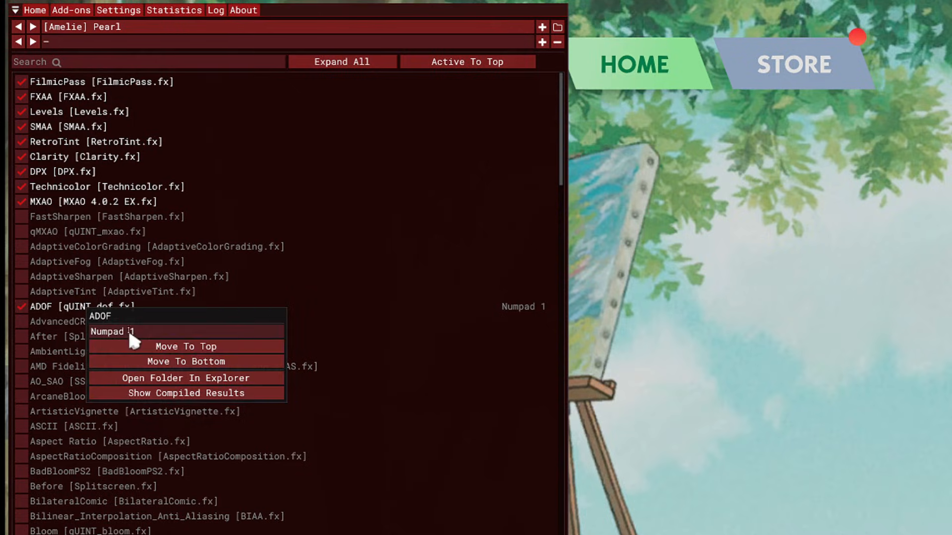
left_click(135, 328)
key("KP_2")
key("p")
Step: Switch the ADOF effect off and clear its keyboard shortcut
left_click(21, 302)
left_click(20, 301)
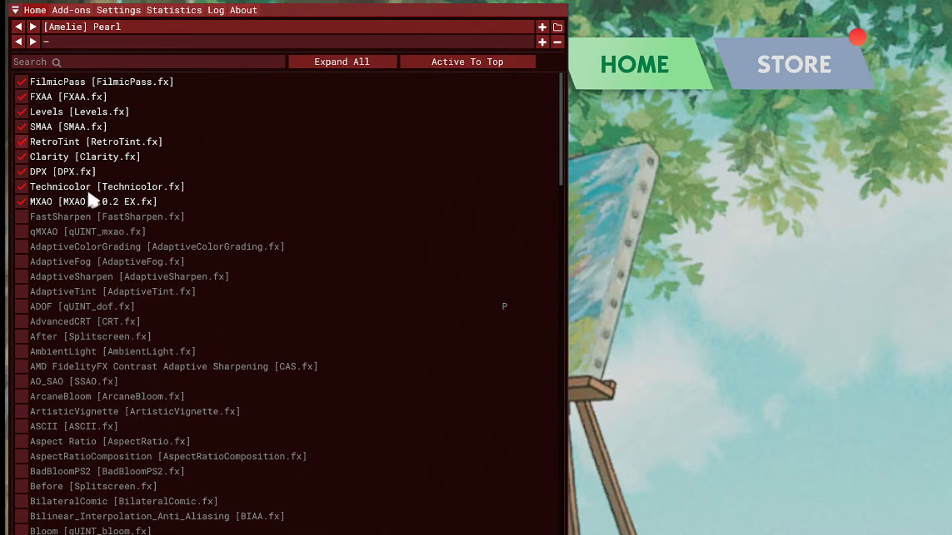
right_click(82, 306)
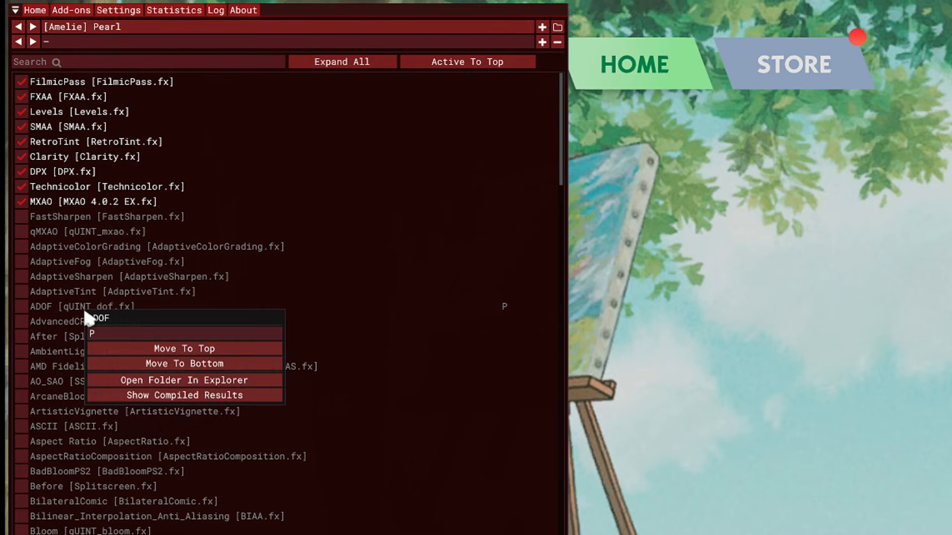
left_click(139, 331)
key("BackSpace")
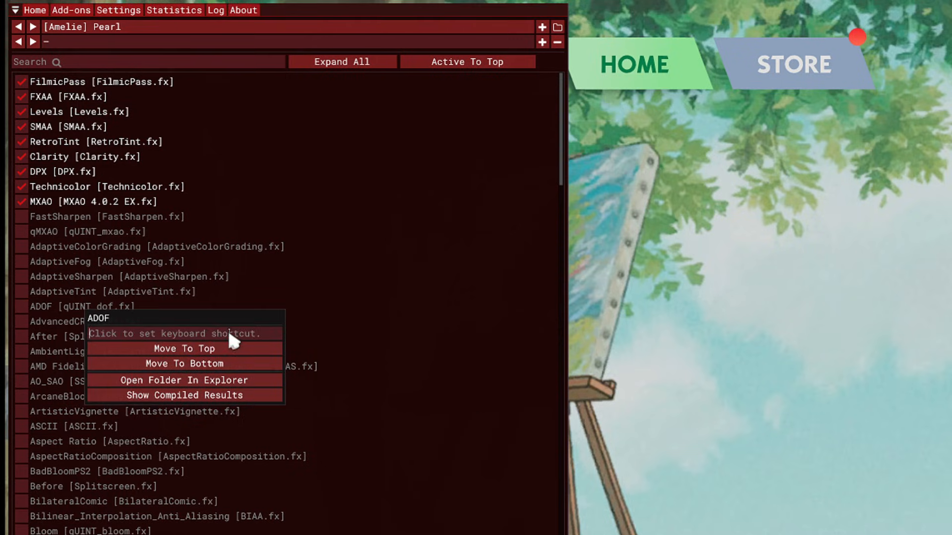
Step: Enable the AmbientLight effect and move the active effects to the top of the list
left_click(162, 302)
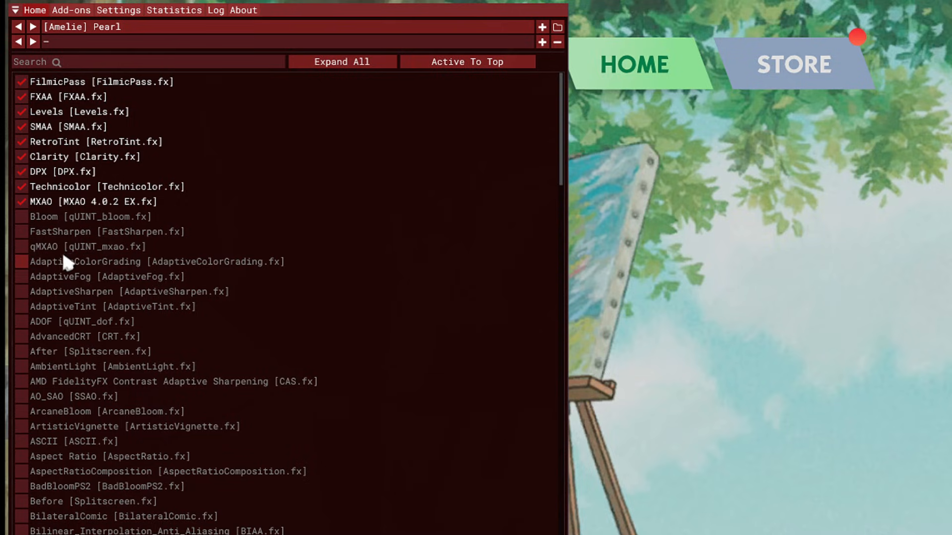
left_click(44, 364)
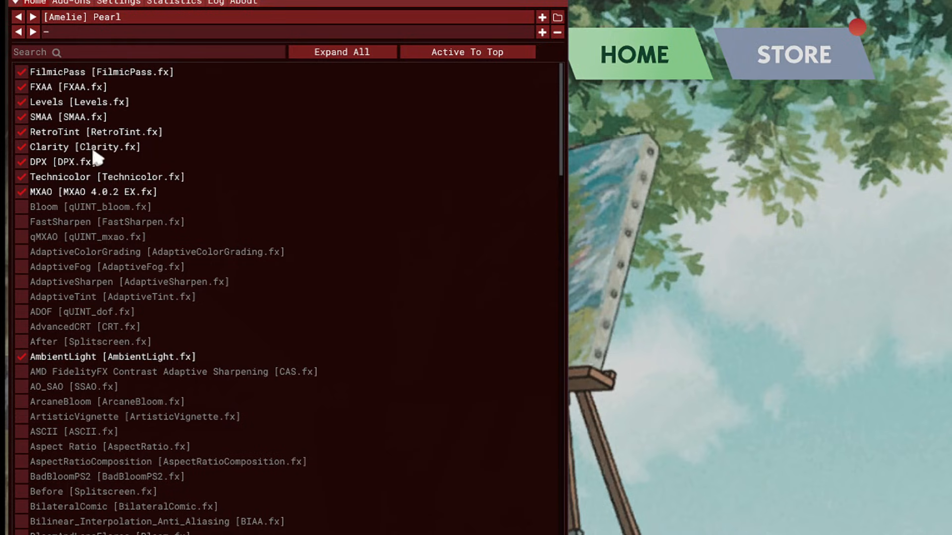
left_click(466, 55)
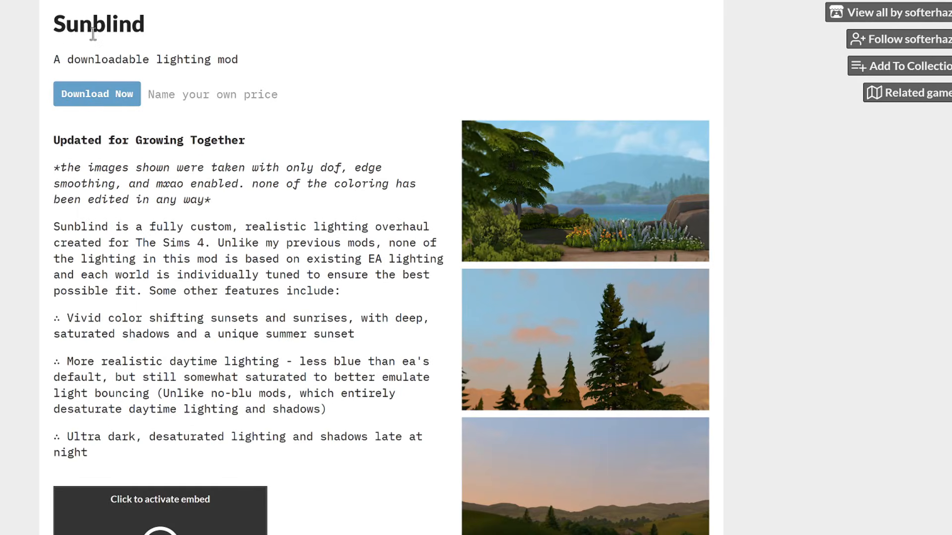
Step: Download the Sunblind lighting mod and extract the "softerhaze - sunblind - life and death" archive in the Downloads folder
left_click(97, 99)
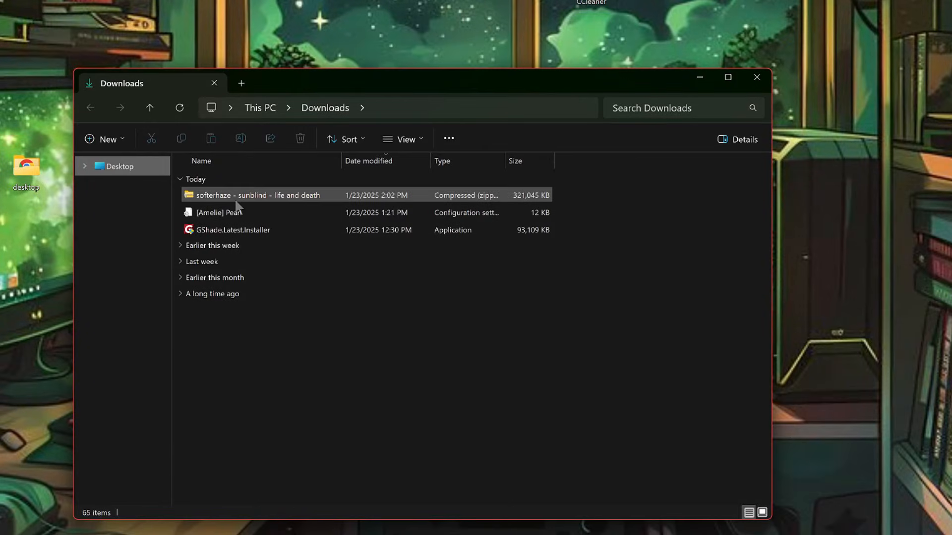
left_click(232, 199)
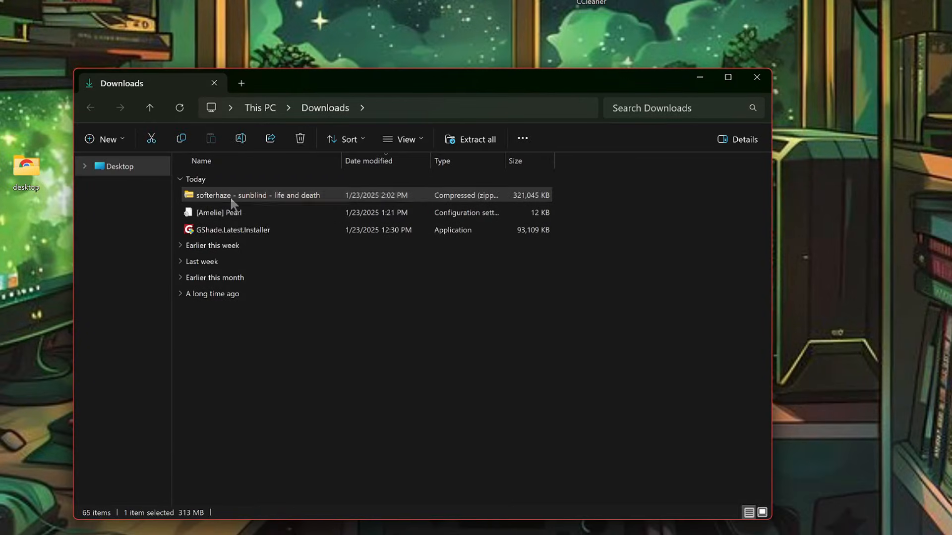
right_click(231, 197)
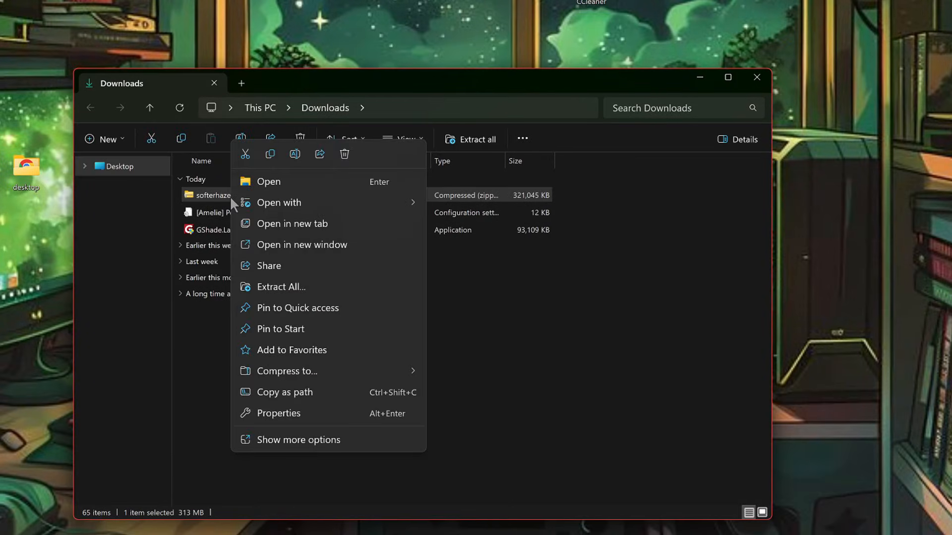
left_click(284, 287)
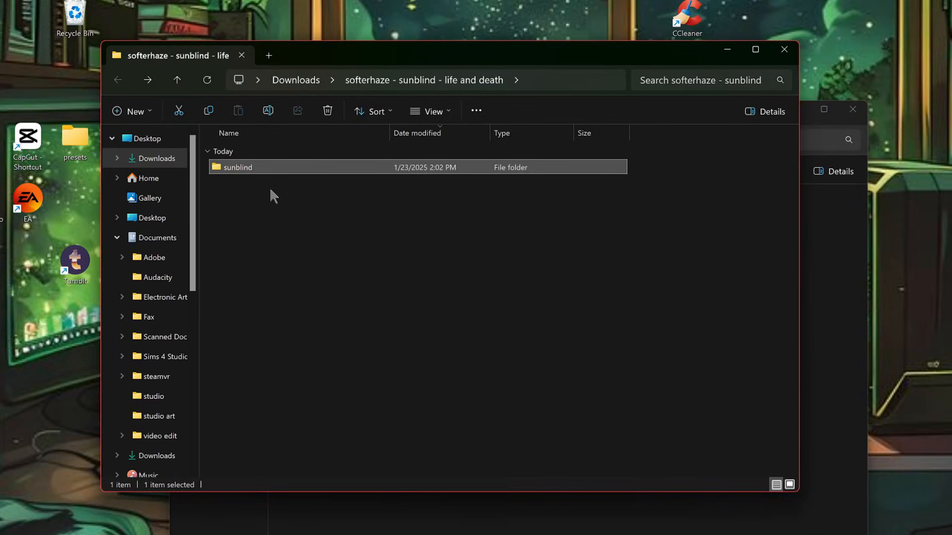
double_click(243, 171)
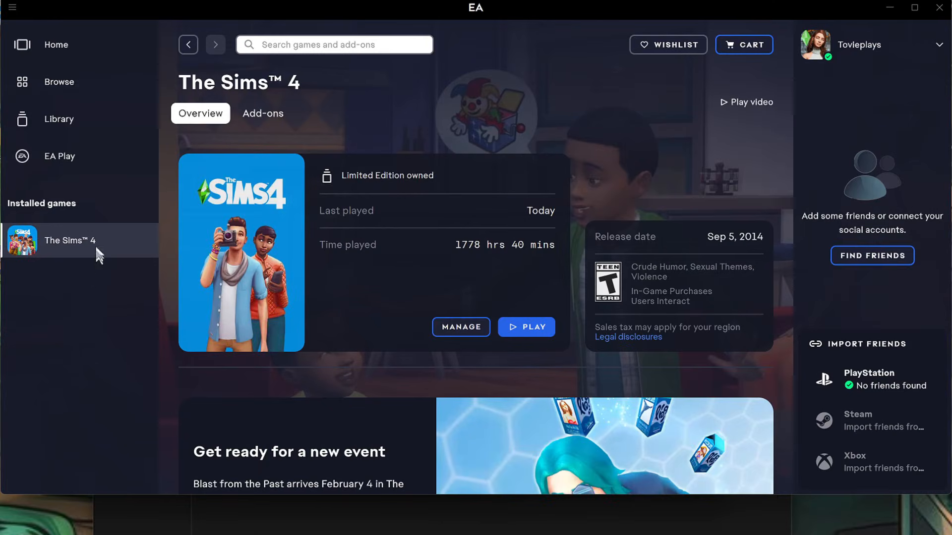
Step: In the EA app, view the properties of The Sims 4 and open its install folder
mouse_move(96, 251)
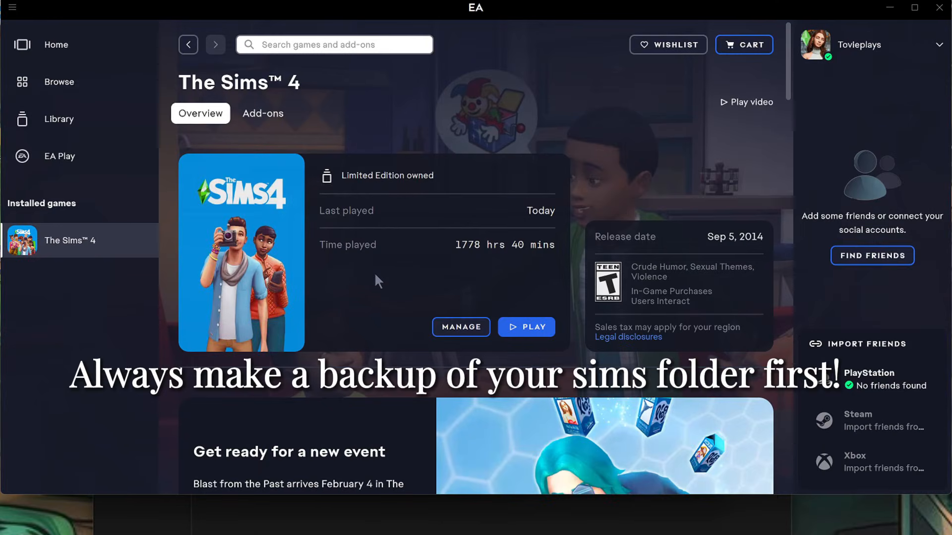
left_click(453, 333)
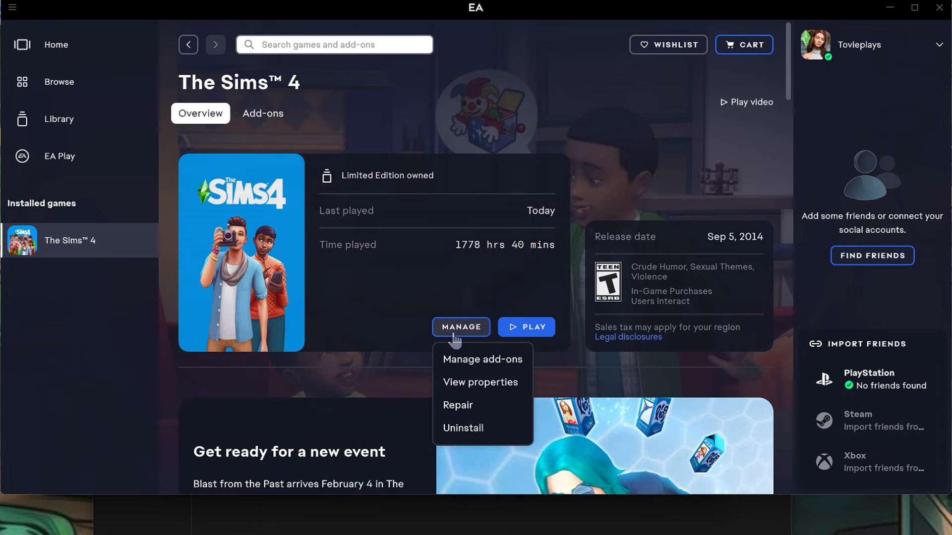
left_click(465, 389)
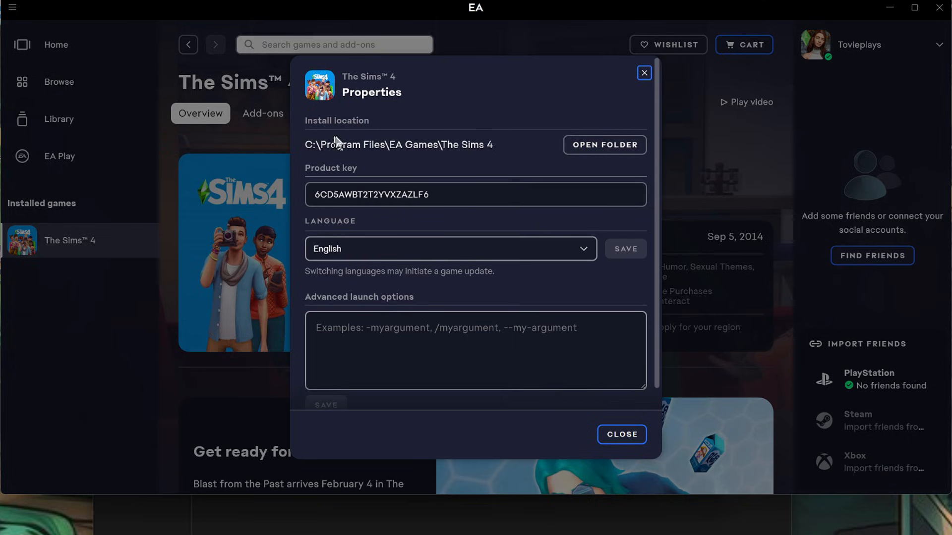
left_click(603, 148)
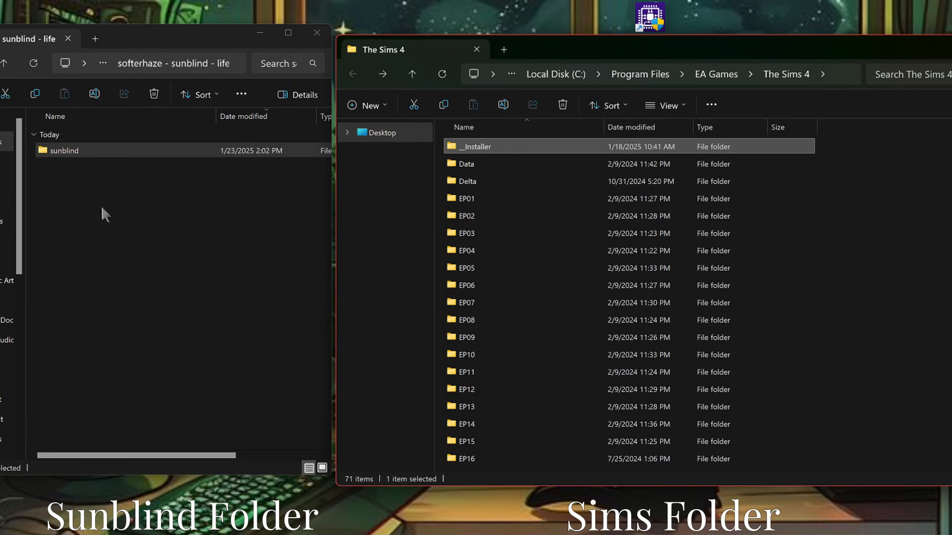
Step: Open the Delta folder inside both the extracted sunblind folder and The Sims 4 install folder
left_click(65, 153)
double_click(65, 155)
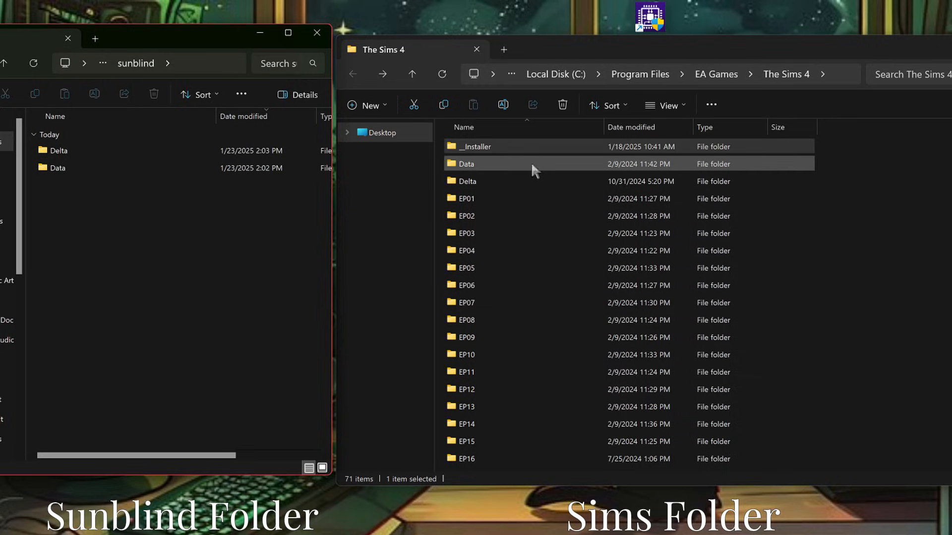
double_click(468, 181)
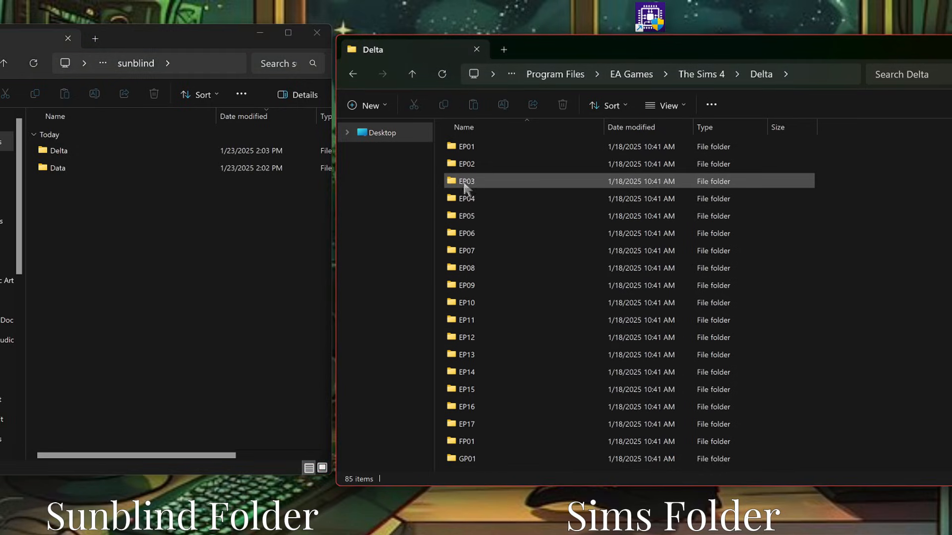
double_click(68, 149)
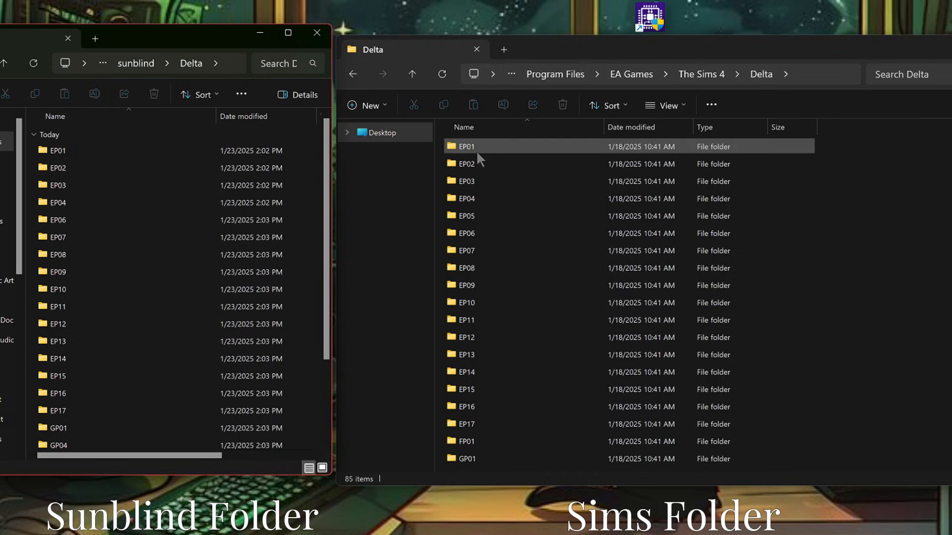
Step: Open the EP01 > Worlds > Areas folder in both the Sunblind and The Sims 4 Delta folders
mouse_move(63, 155)
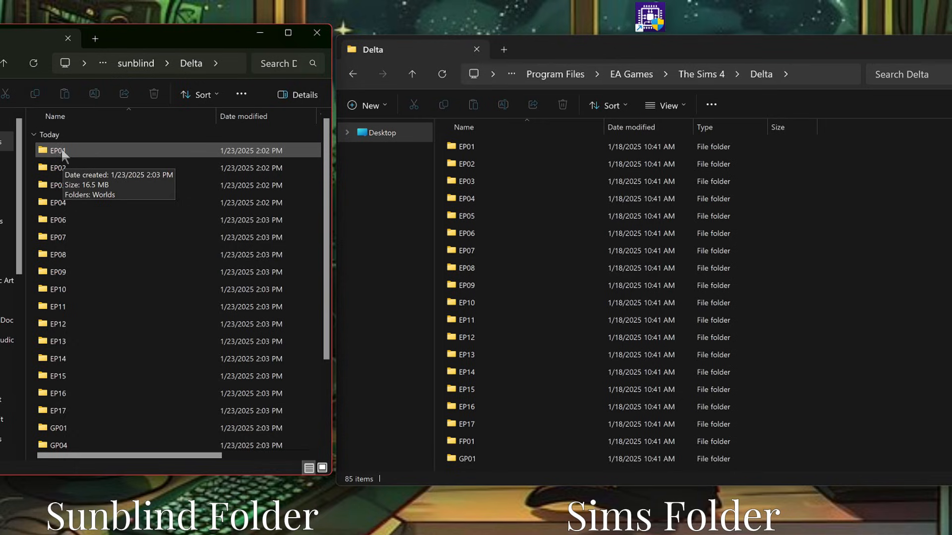
double_click(62, 150)
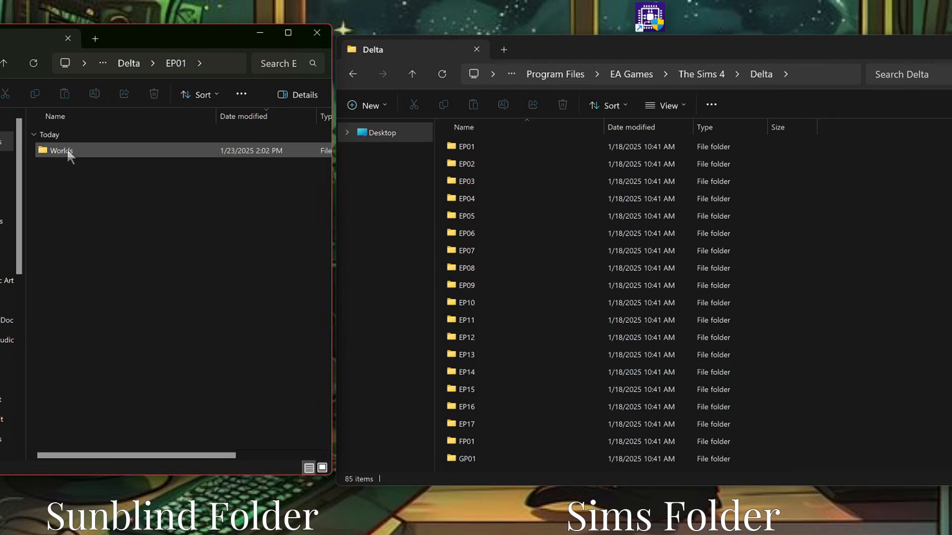
mouse_move(67, 149)
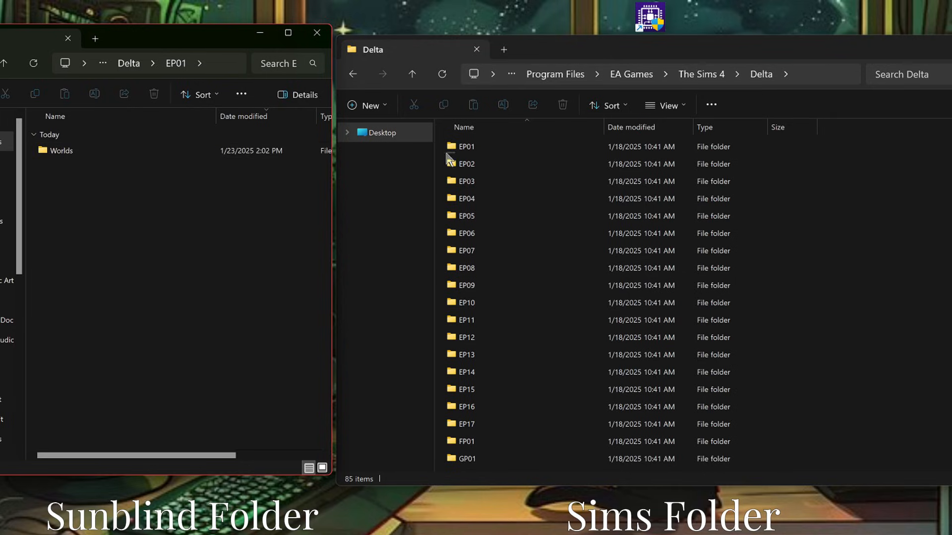
double_click(471, 149)
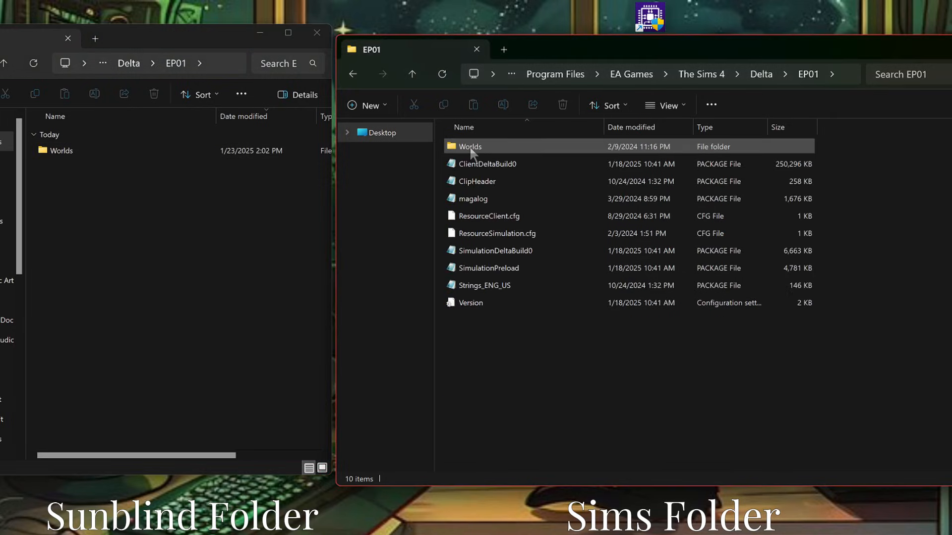
double_click(471, 149)
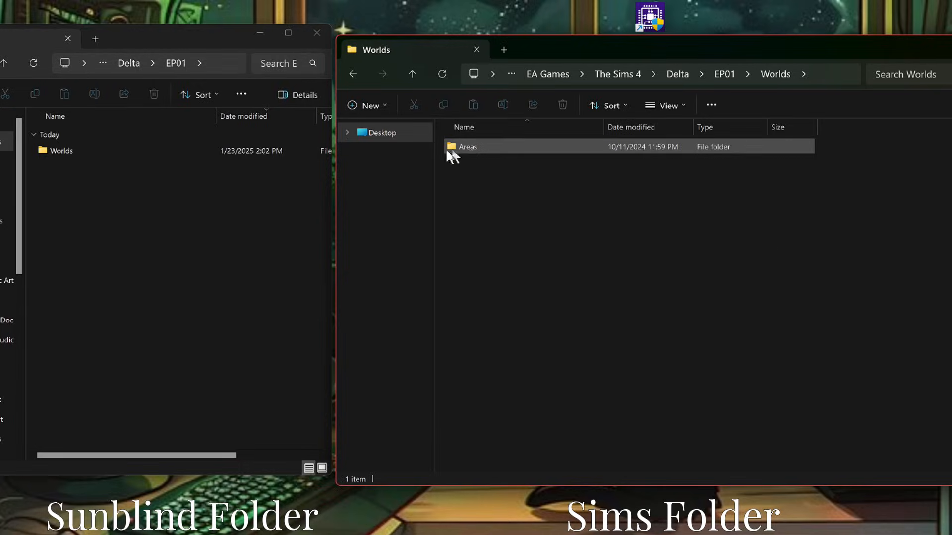
double_click(223, 150)
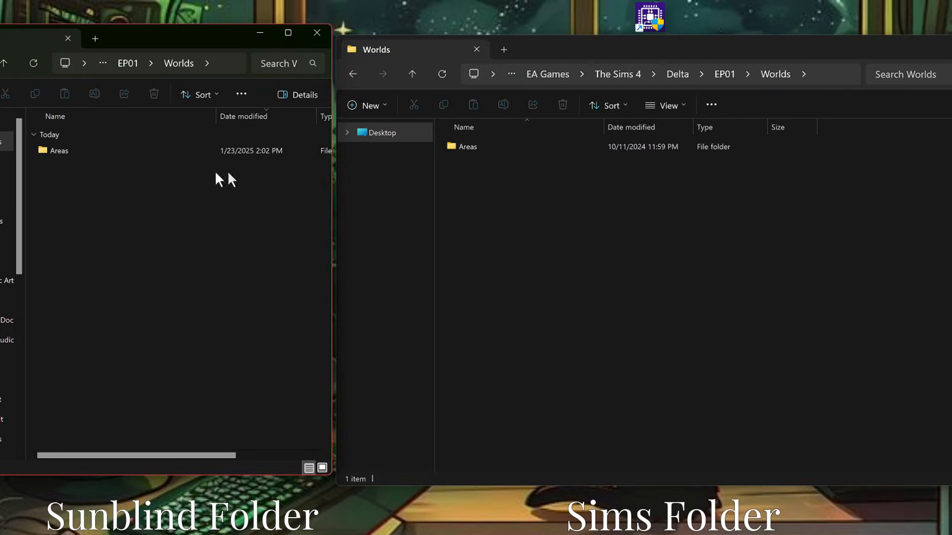
double_click(79, 151)
double_click(471, 147)
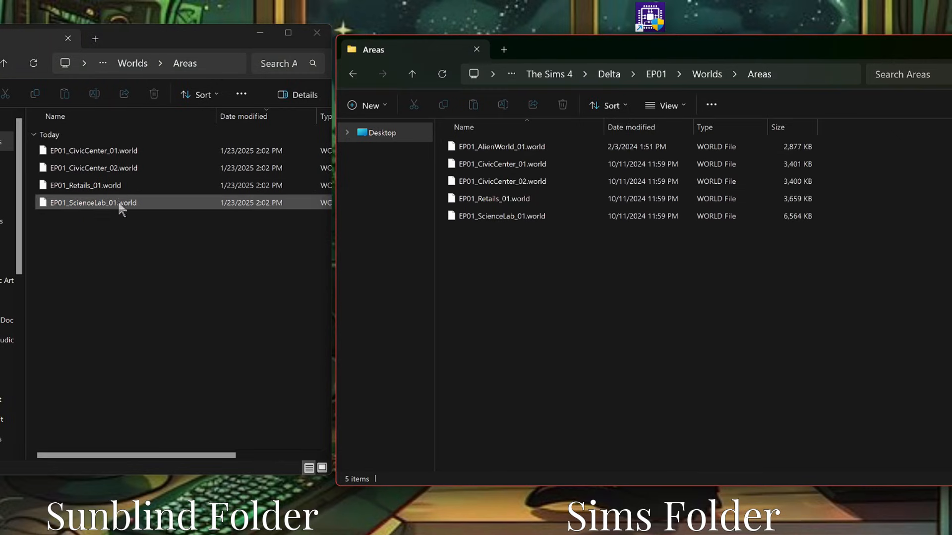
Step: Move all four Sunblind EP01 world files into the game's EP01 Areas folder, replacing the files with the same names
left_click(111, 153)
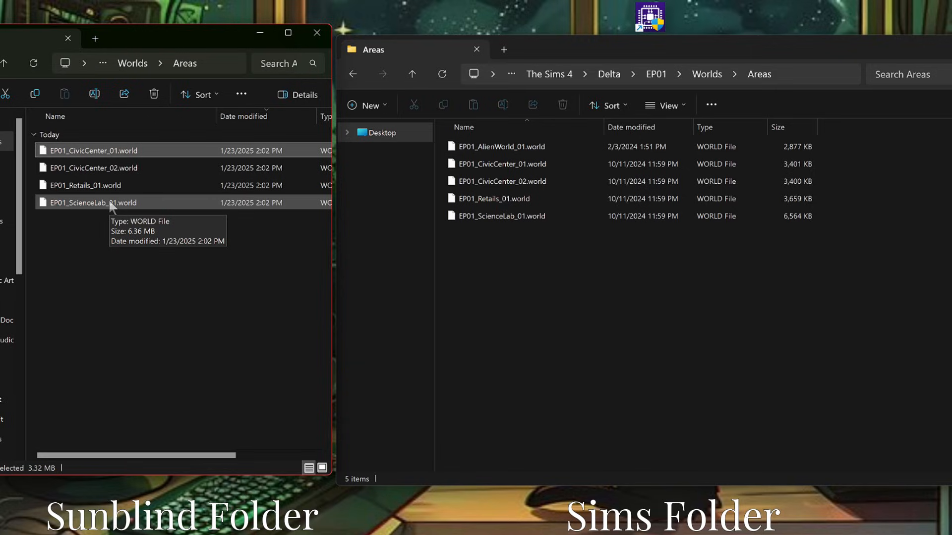
left_click(110, 204, "shift")
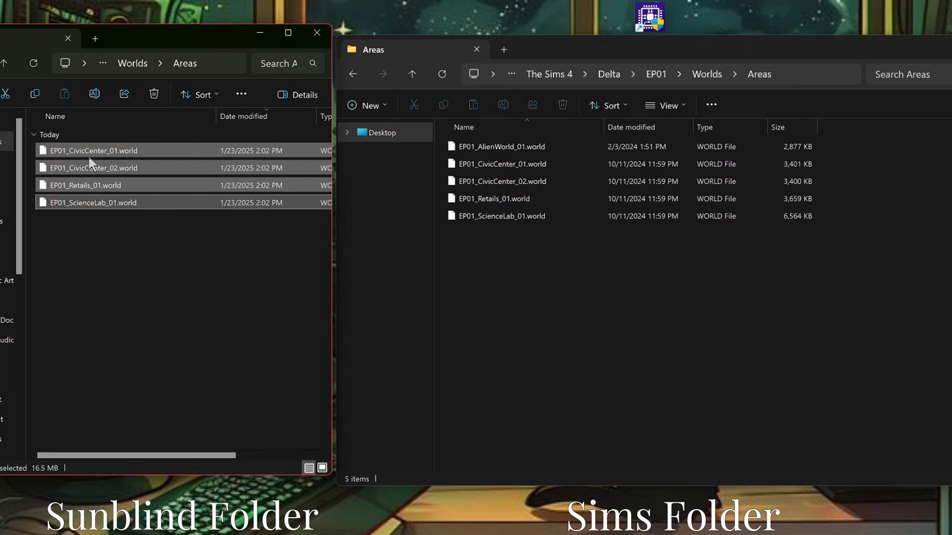
left_click_drag(92, 156, 529, 174)
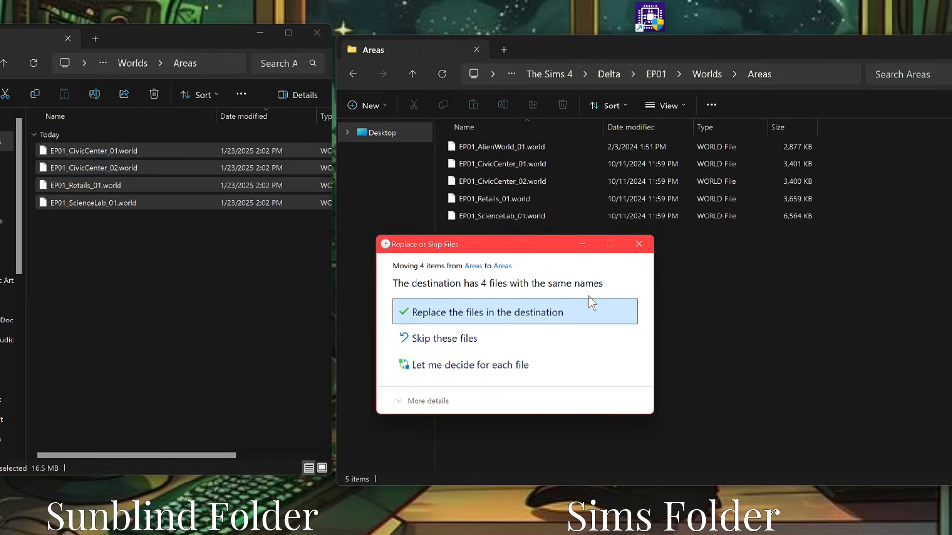
left_click(476, 318)
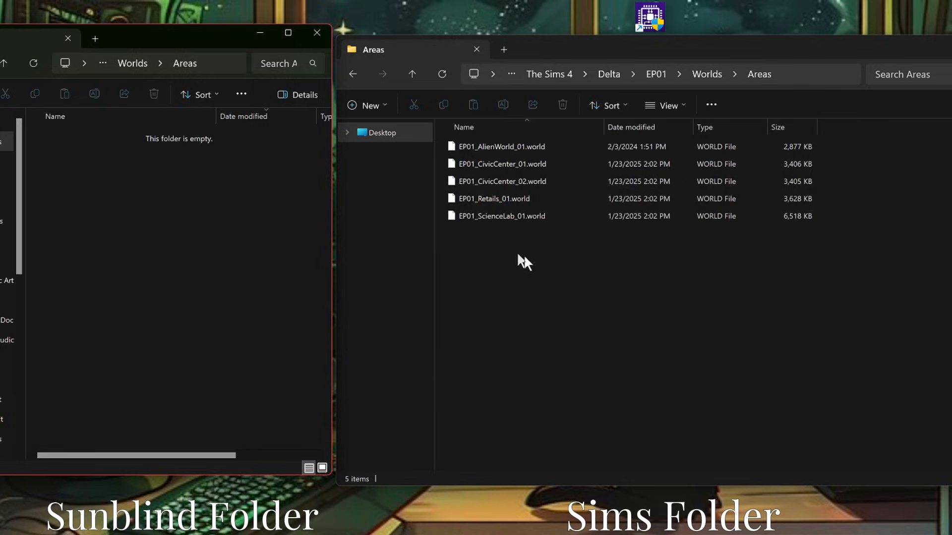
Step: Go back to the Delta folder in both the game and Sunblind windows
left_click(352, 73)
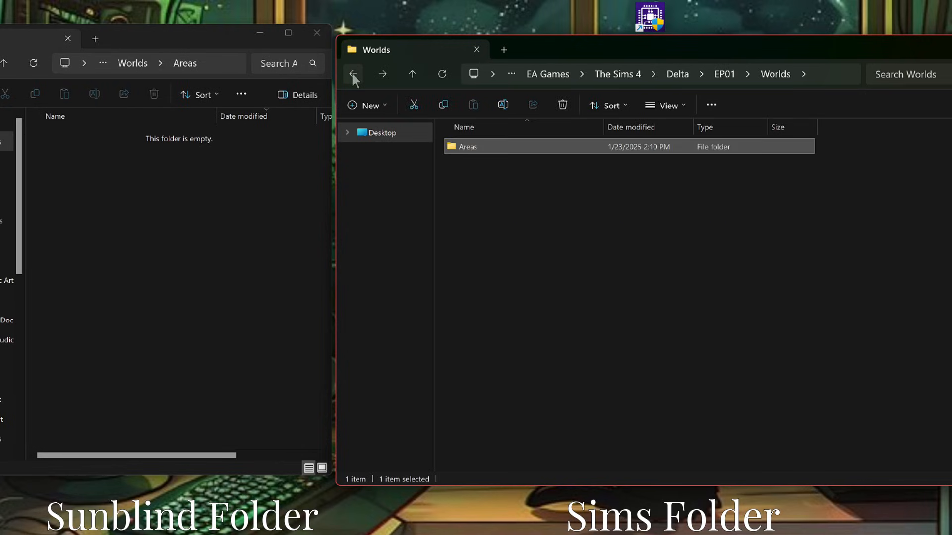
left_click(352, 73)
left_click(352, 72)
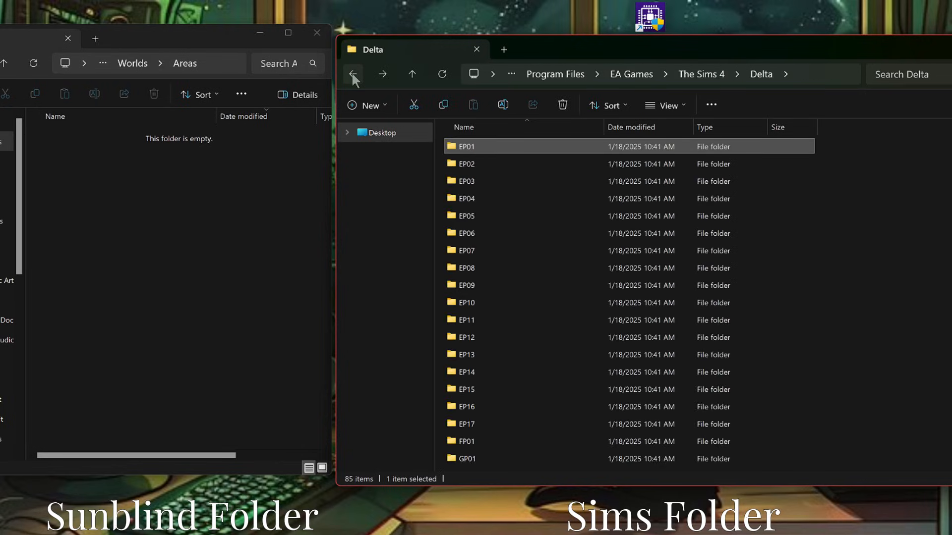
left_click(471, 165)
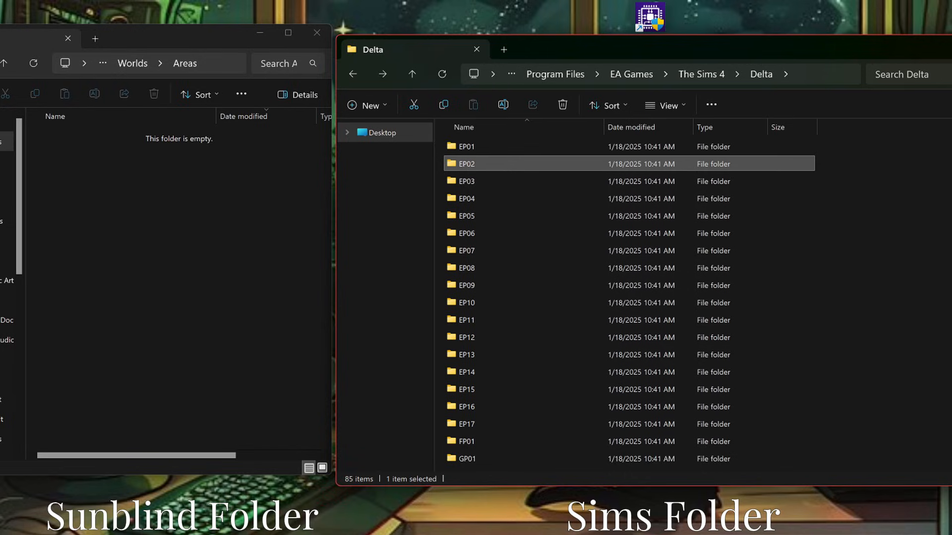
key("alt+Left")
key("alt+Left")
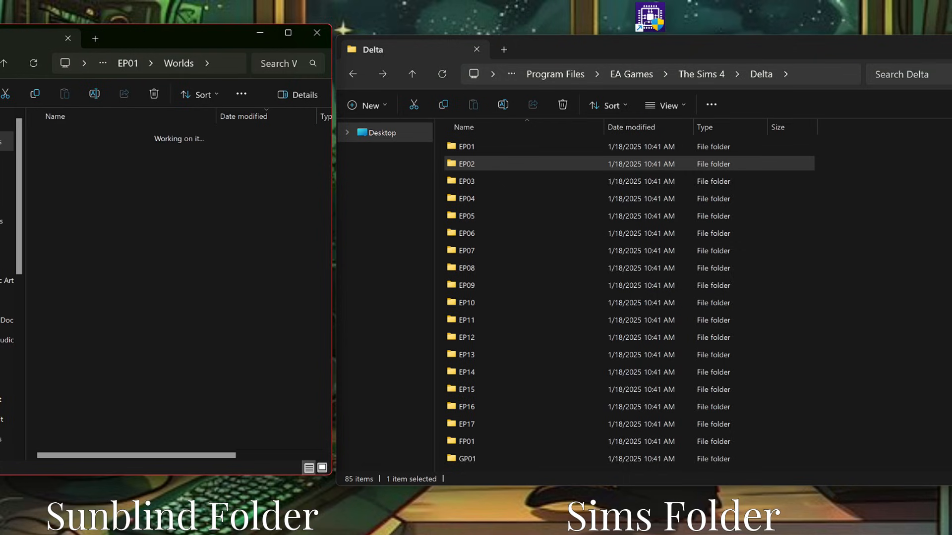
key("alt+Left")
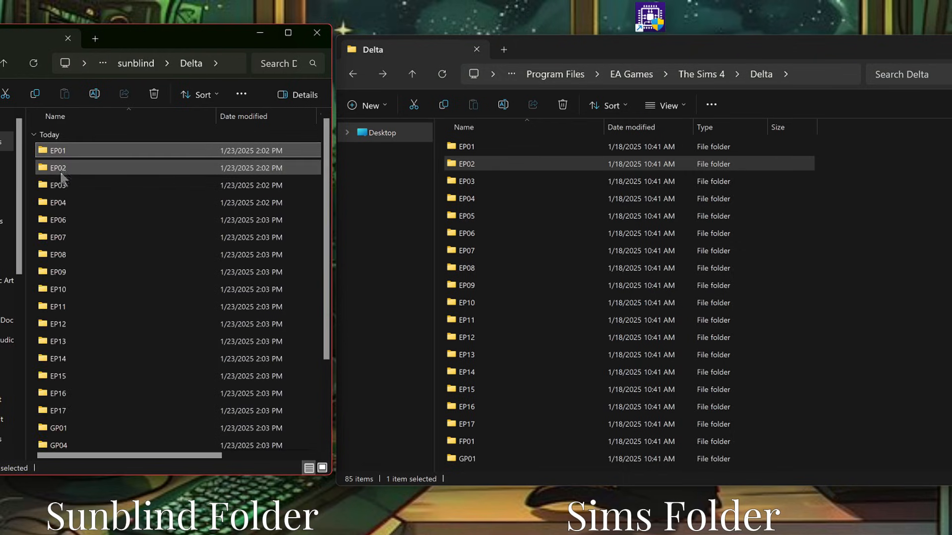
Step: Open the EP02 > Worlds > Areas folder in both the Sunblind and The Sims 4 Delta folders
left_click(63, 168)
double_click(63, 169)
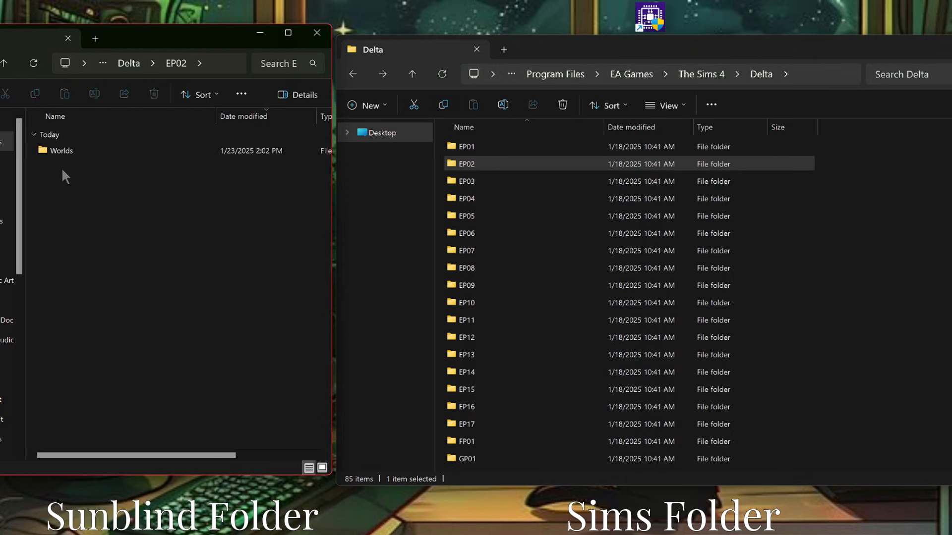
double_click(475, 166)
double_click(73, 149)
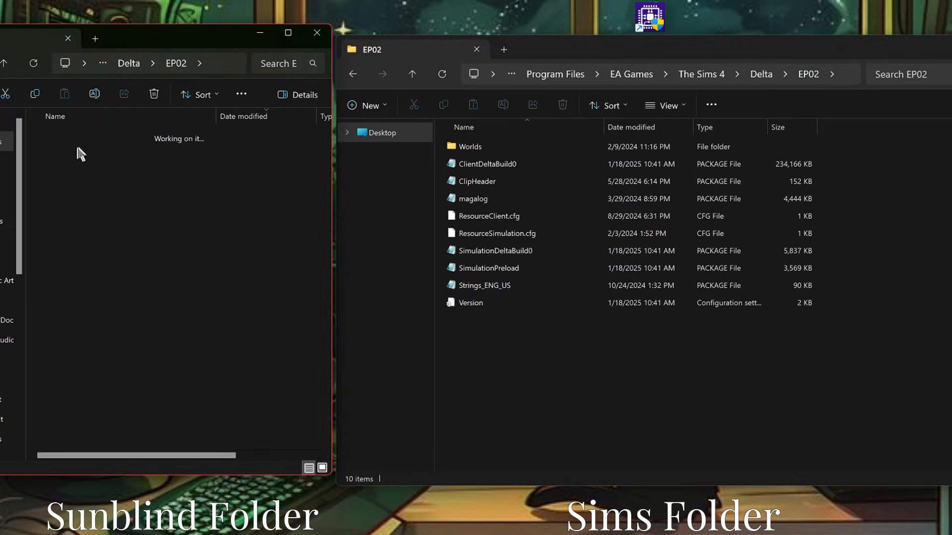
double_click(475, 147)
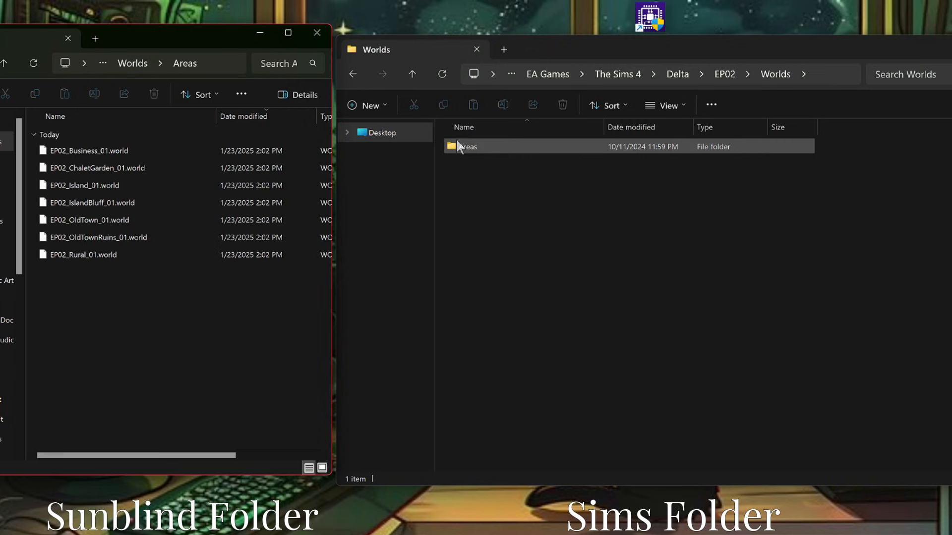
double_click(466, 148)
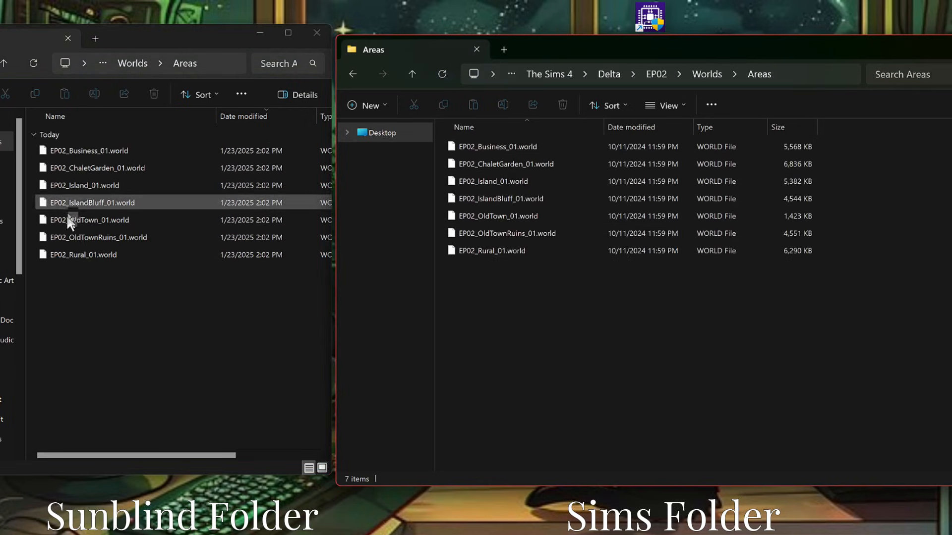
Step: Move all seven Sunblind EP02 world files into the game's EP02 Areas folder, replacing the files with the same names
left_click(90, 154)
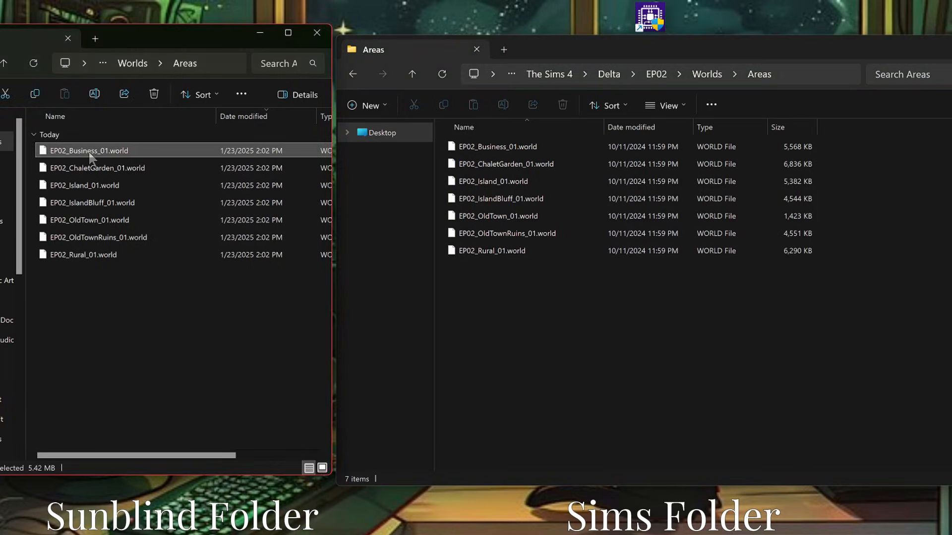
left_click(90, 255, "shift")
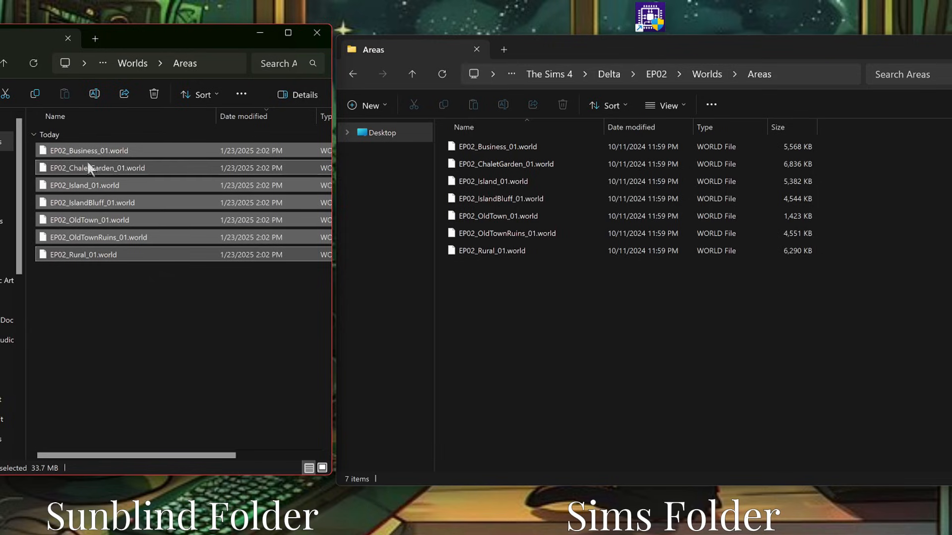
left_click_drag(88, 163, 507, 179)
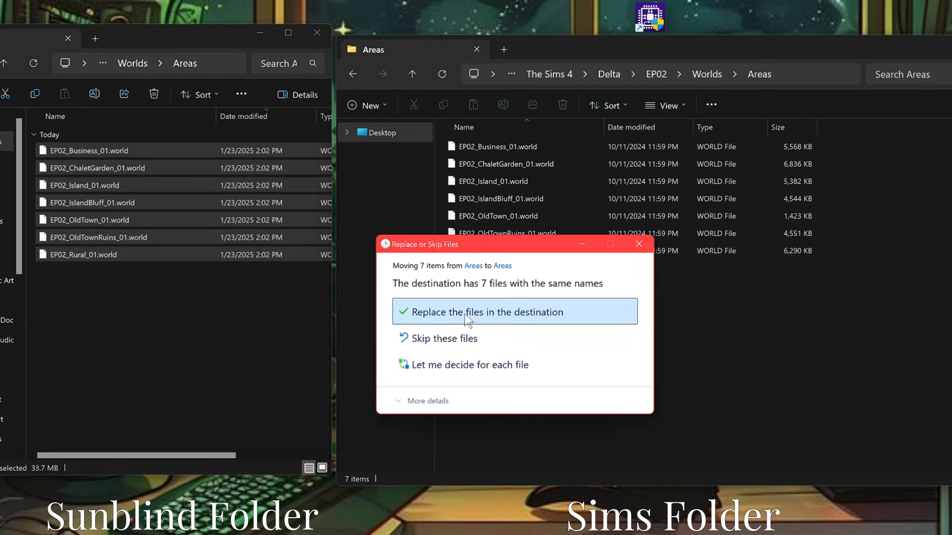
left_click(465, 314)
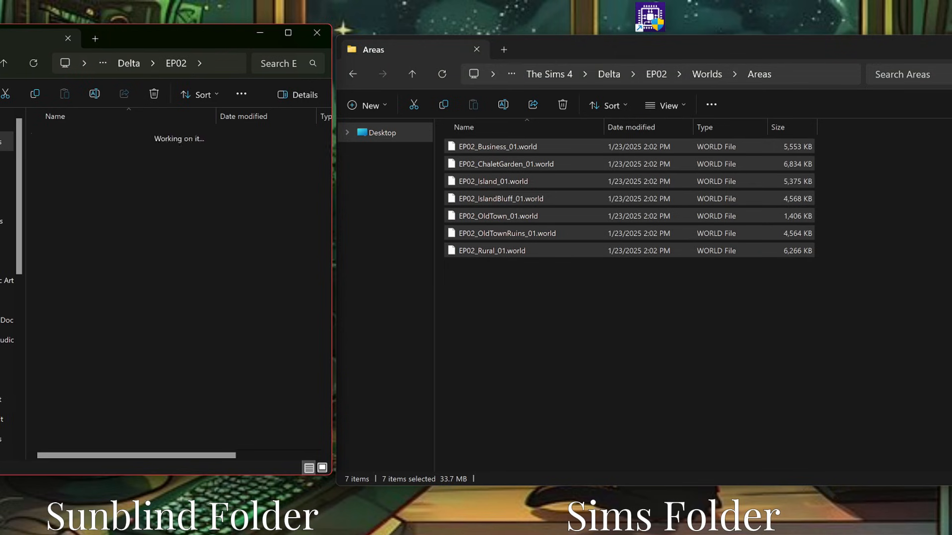
Step: Go back to the Delta folder in both the Sunblind and game windows
key("alt+Left")
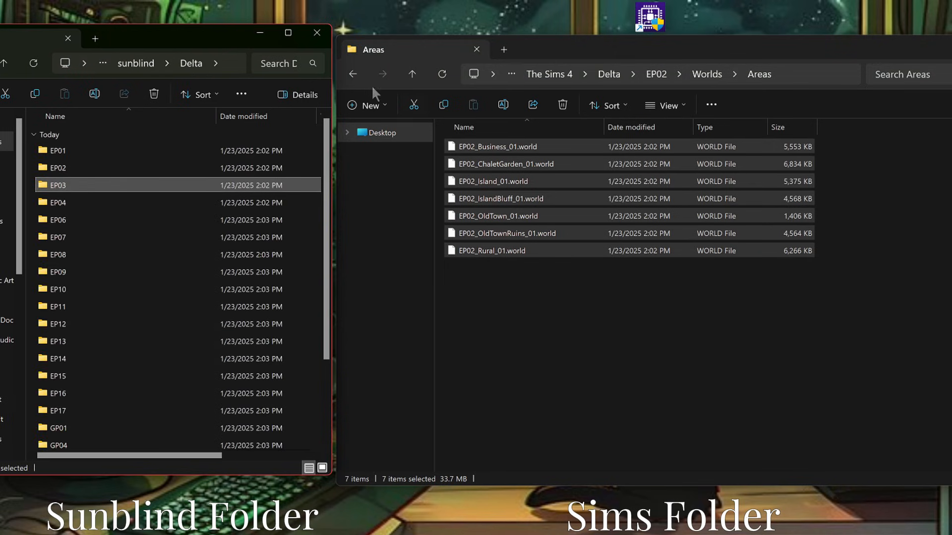
left_click(353, 73)
left_click(353, 74)
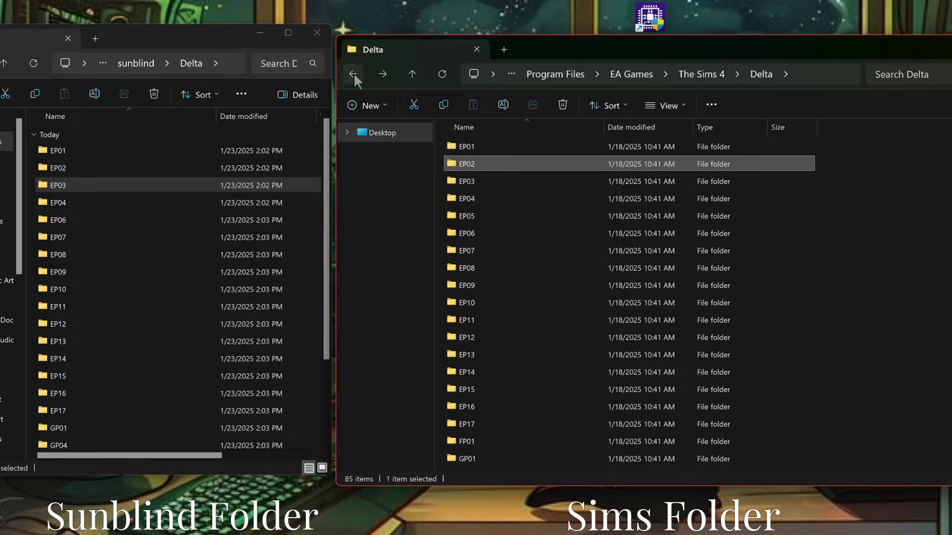
Step: Open the EP03 > Worlds > Areas folder in both the Sunblind and The Sims 4 Delta folders
double_click(466, 183)
double_click(43, 185)
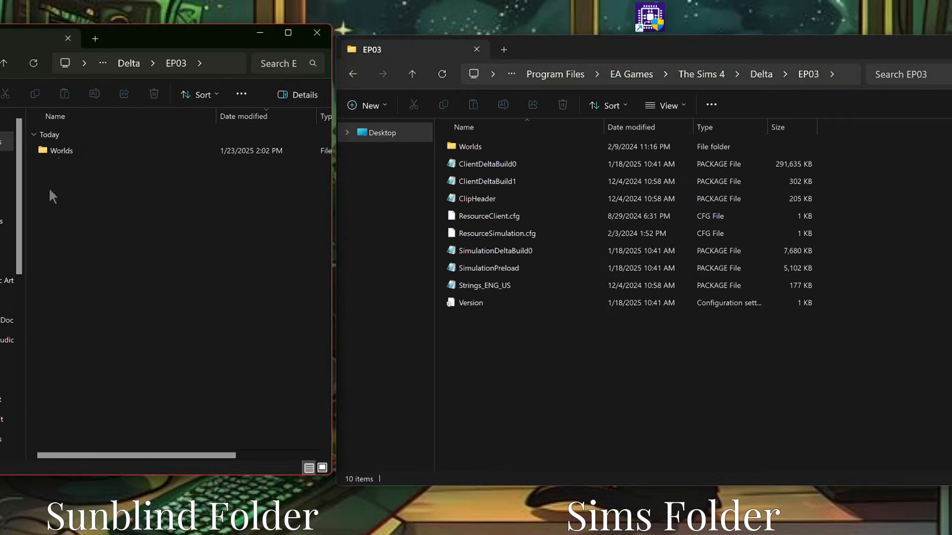
double_click(470, 147)
double_click(65, 151)
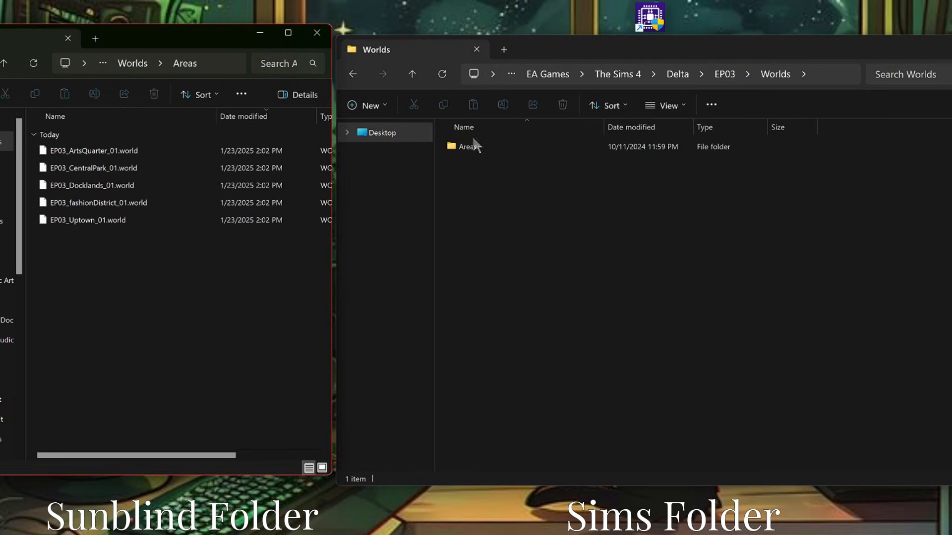
double_click(473, 145)
Step: Move all five Sunblind EP03 world files into the game's EP03 Areas folder, replacing the files with the same names
left_click(123, 155)
left_click(117, 222, "shift")
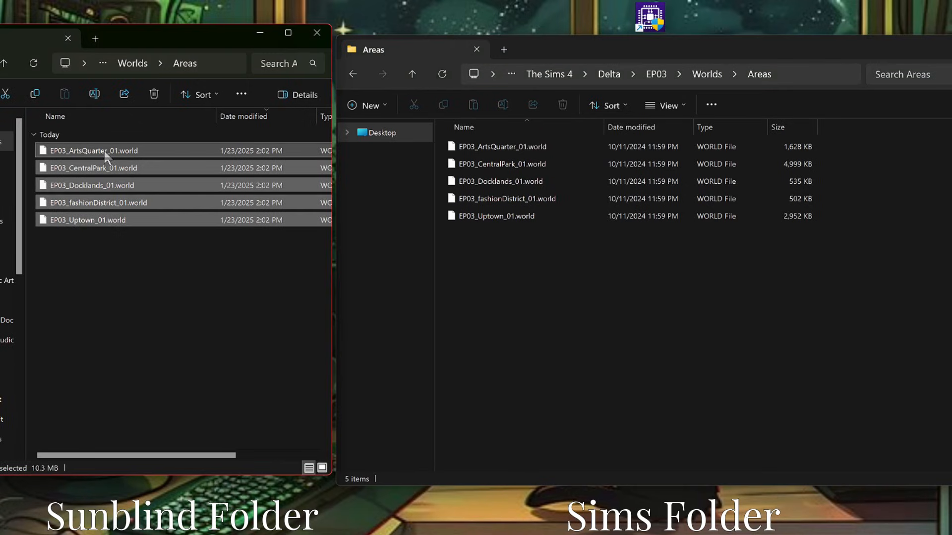
left_click_drag(104, 151, 477, 192)
left_click(478, 315)
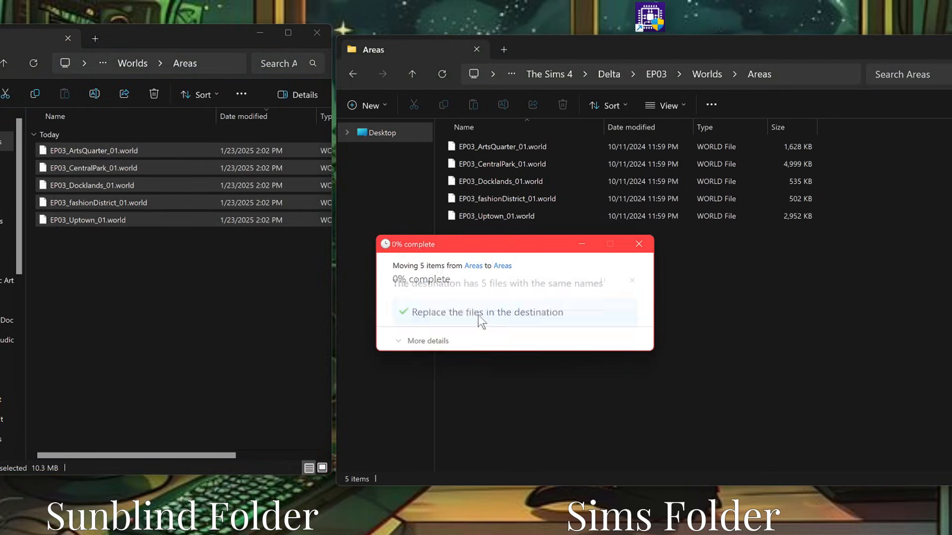
Step: Return to the Delta folder in the Sunblind and game windows and open EP04 > Worlds > Areas in each
key("alt+Left")
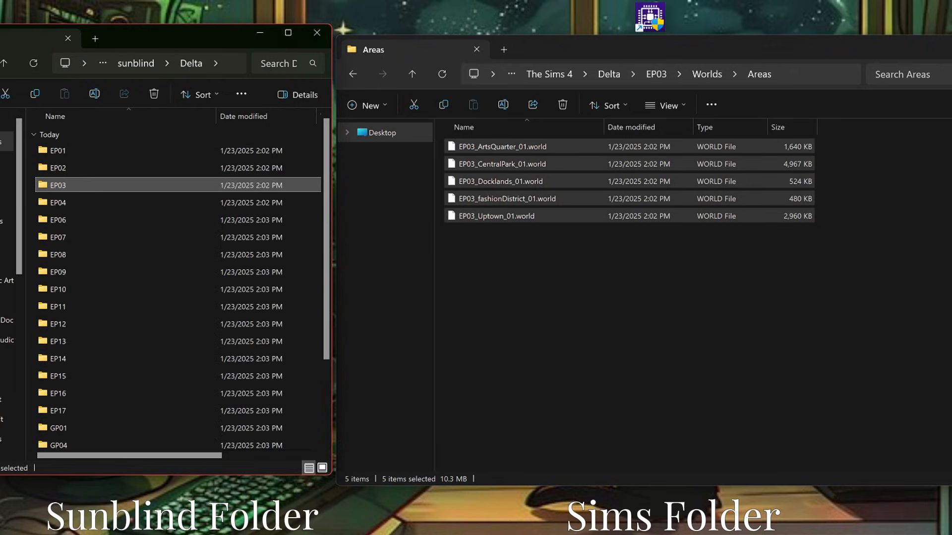
double_click(65, 204)
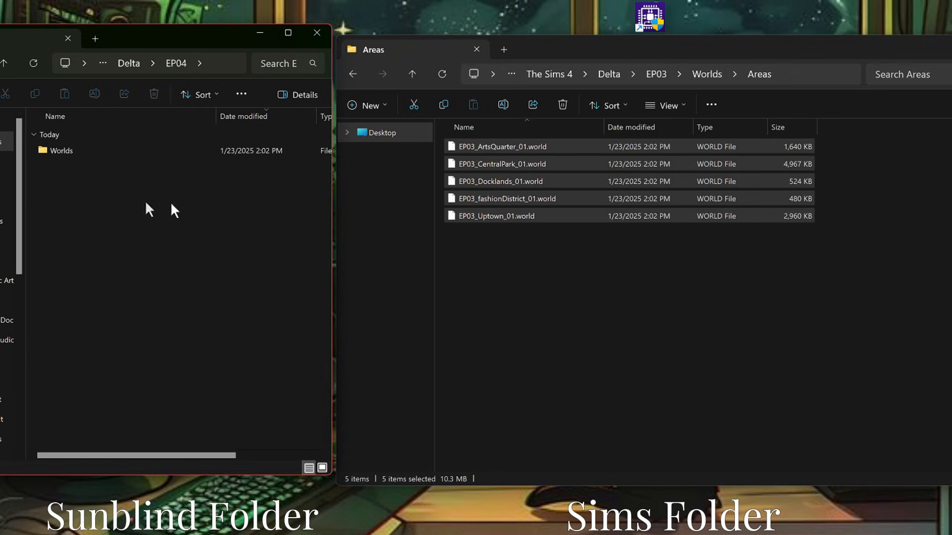
left_click(453, 281)
left_click(355, 78)
left_click(355, 77)
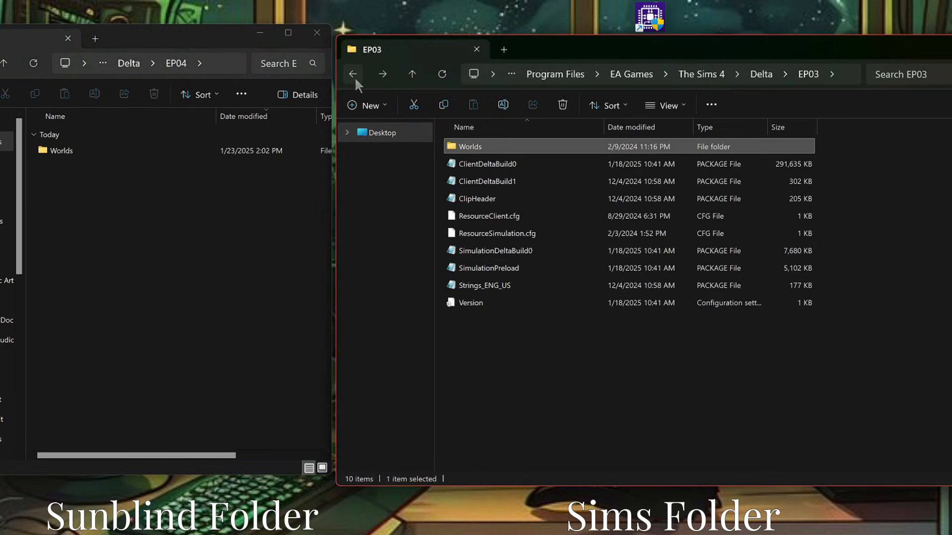
left_click(355, 77)
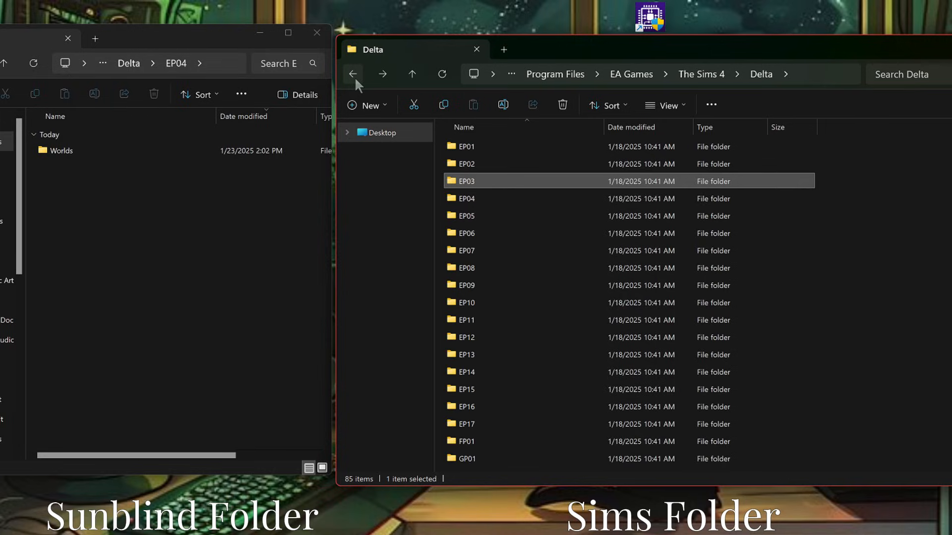
double_click(474, 202)
double_click(471, 144)
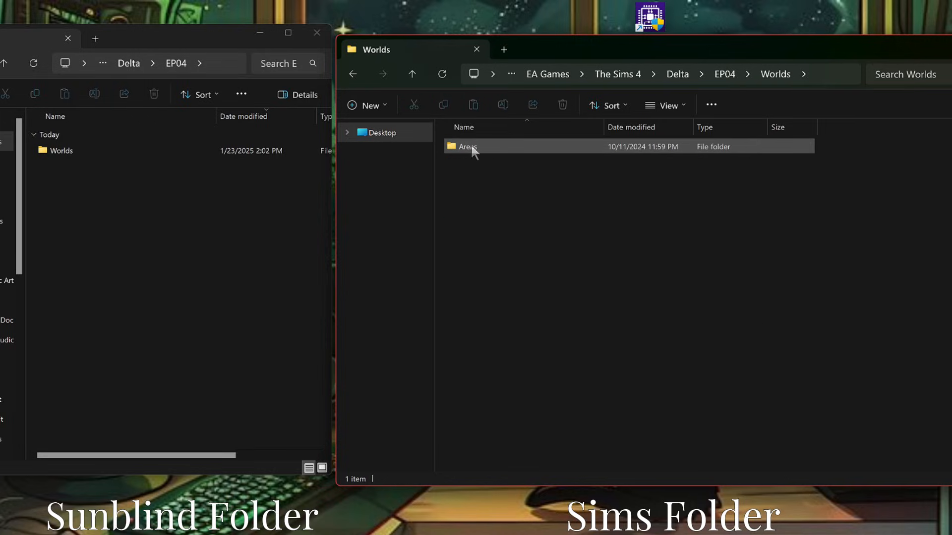
double_click(471, 147)
double_click(75, 150)
double_click(70, 150)
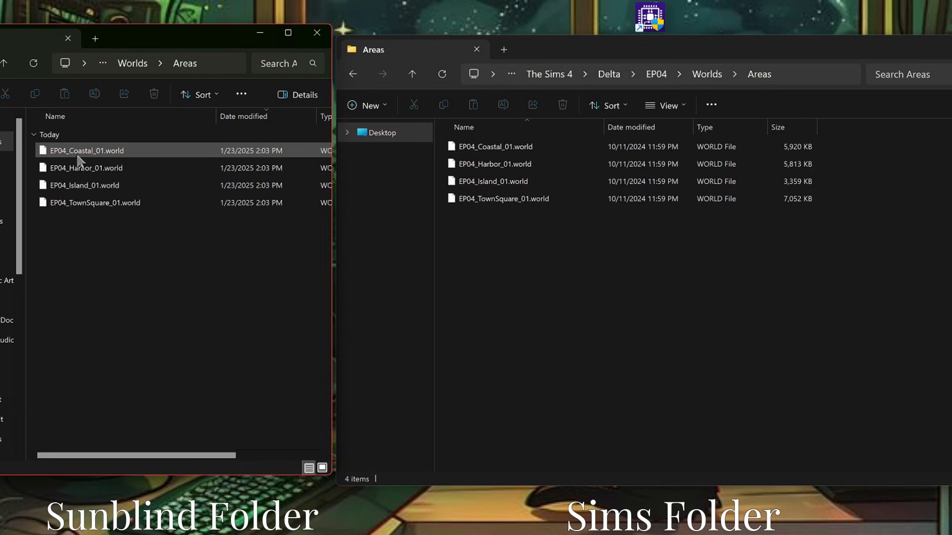
Step: Move all four Sunblind EP04 world files into the game's EP04 Areas folder, replacing the files with the same names
left_click(76, 152)
left_click(82, 203, "shift")
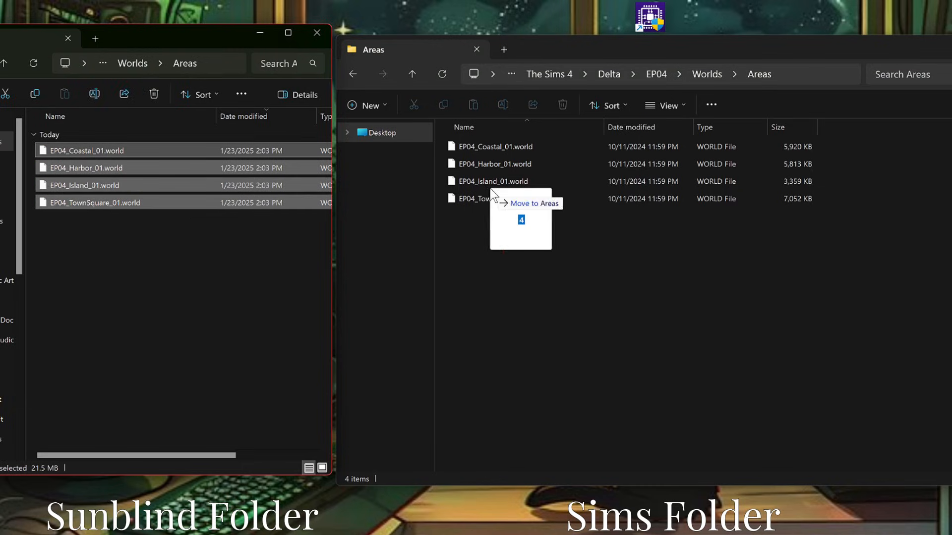
left_click_drag(492, 194, 493, 195)
left_click(453, 304)
Step: Go back from the EP04 Areas folder to the Delta folder in both the Sunblind and game windows
left_click(4, 63)
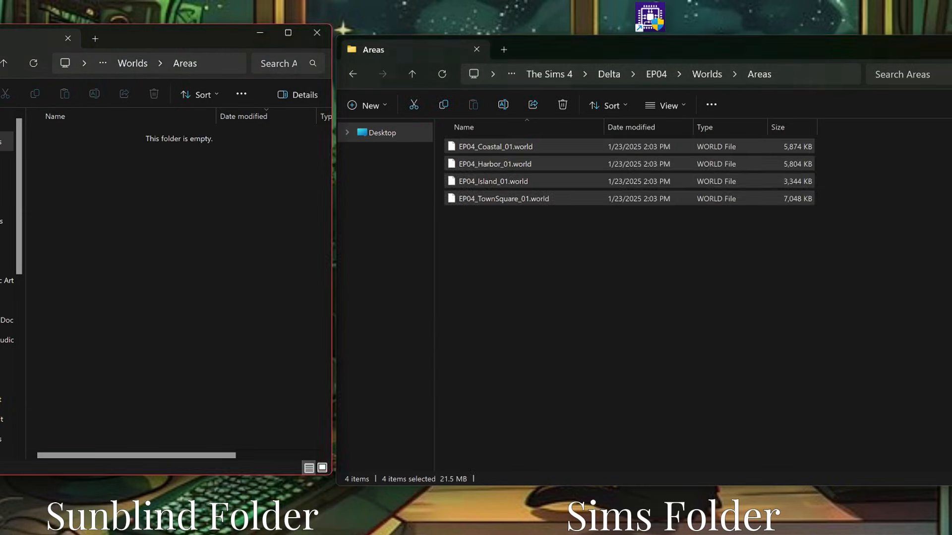
left_click(3, 64)
left_click(4, 63)
left_click(446, 233)
left_click(352, 74)
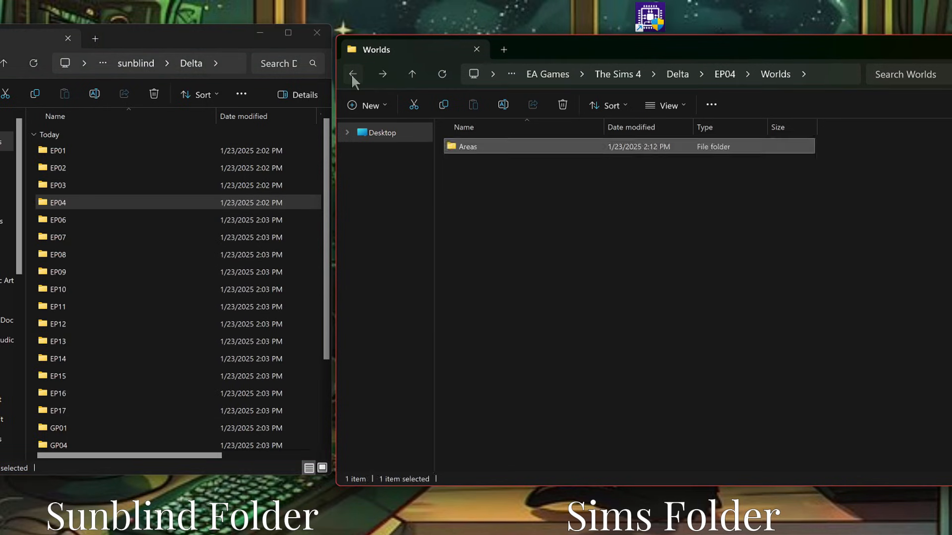
left_click(352, 74)
left_click(352, 74)
Step: Open the EP06 > Worlds > Areas folder in both the Sunblind and The Sims 4 Delta folders
double_click(65, 219)
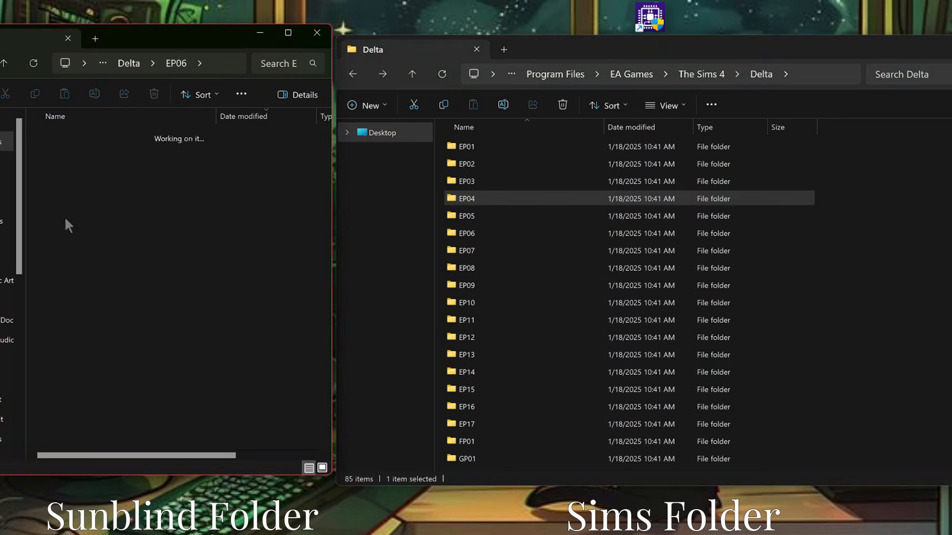
double_click(60, 152)
double_click(59, 151)
double_click(469, 233)
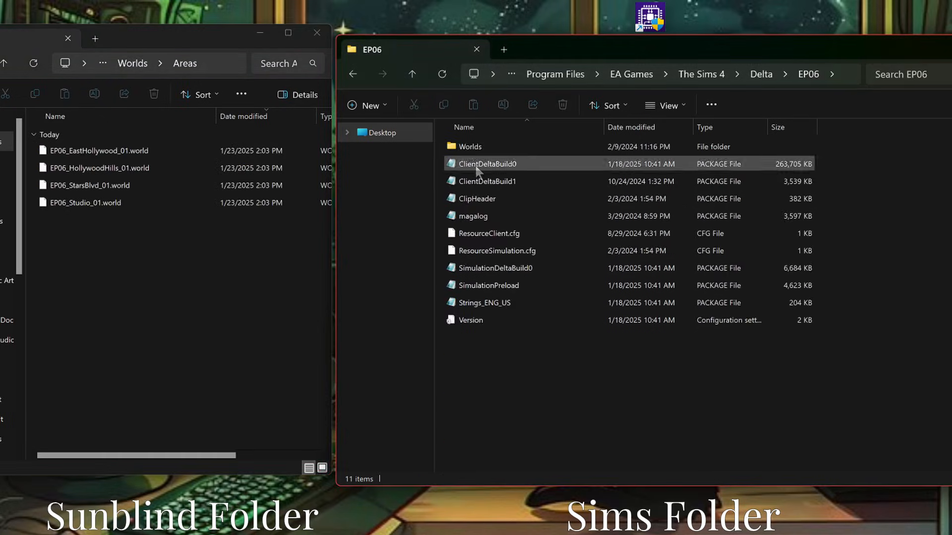
double_click(471, 147)
double_click(473, 150)
Step: Move all four Sunblind EP06 world files into the game's EP06 Areas folder, replacing the files with the same names
left_click(81, 151)
key("ctrl+a")
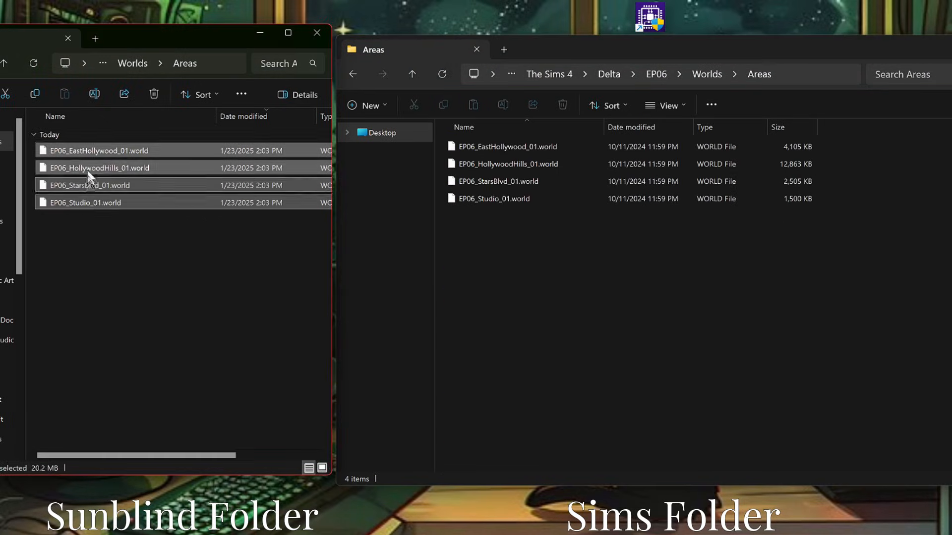
left_click_drag(88, 170, 511, 203)
left_click(446, 310)
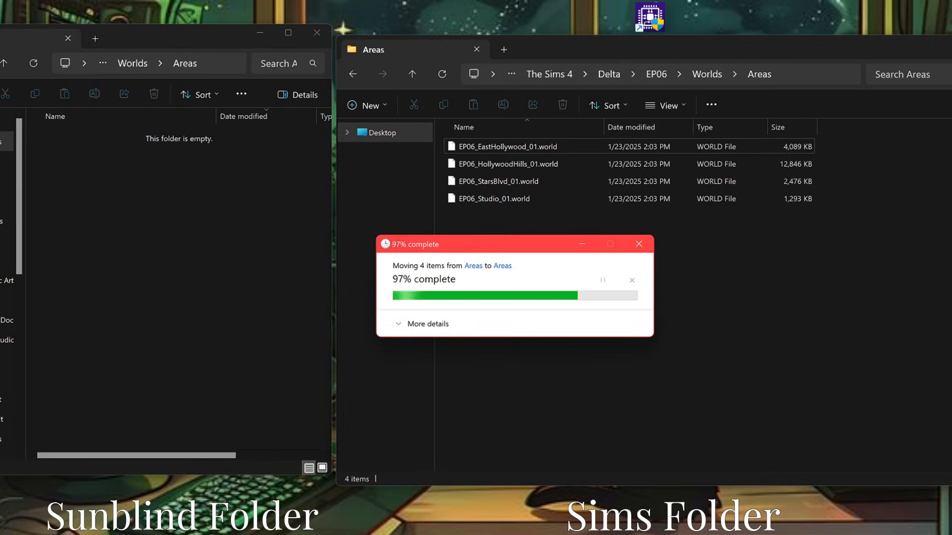
Step: Go back from the EP06 Areas folder to the Delta folder in both the Sunblind and game windows
key("alt+Left")
left_click(353, 73)
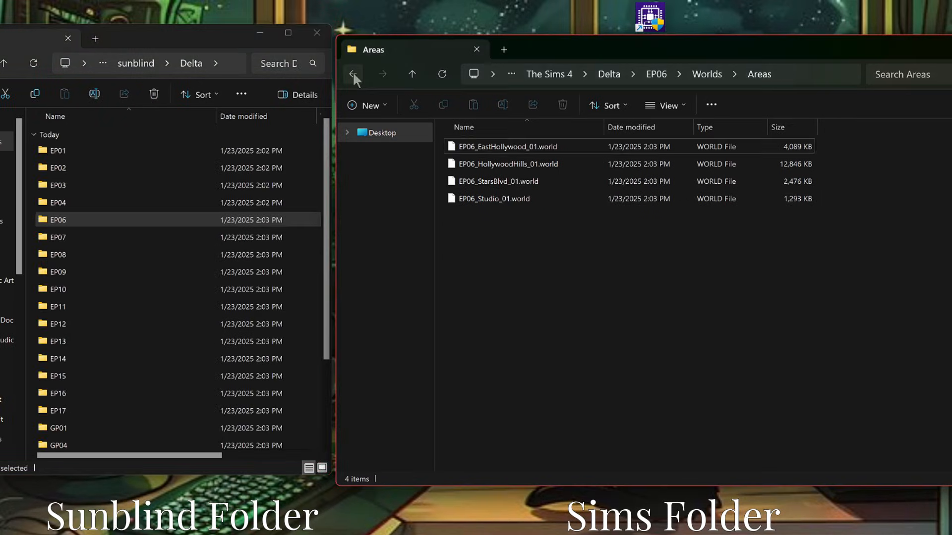
left_click(353, 73)
left_click(353, 73)
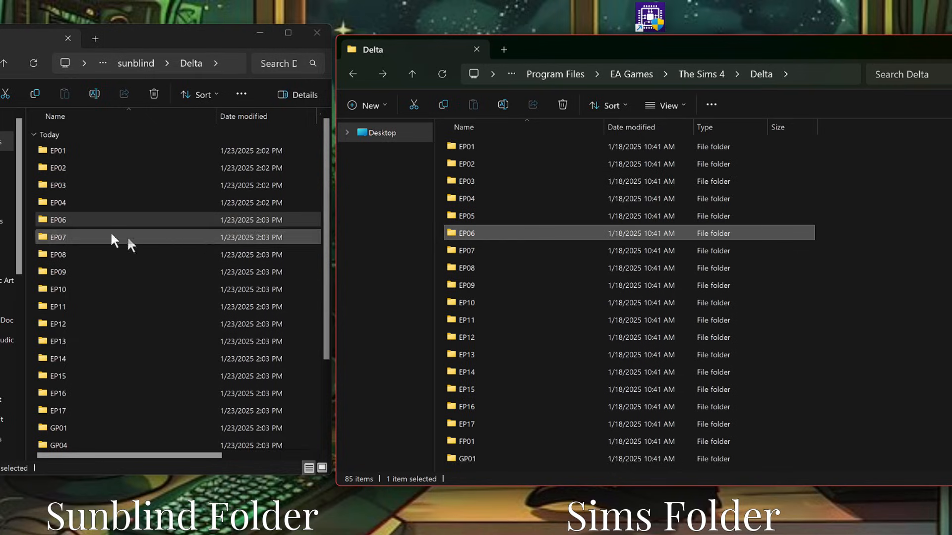
Step: Open the EP07 > Worlds > Areas folder in both the Sunblind and The Sims 4 Delta folders
double_click(65, 237)
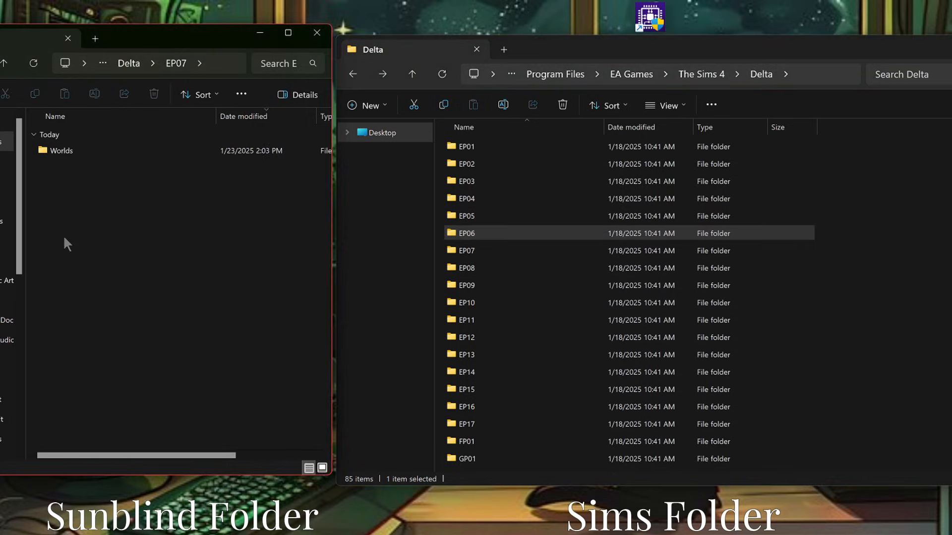
double_click(472, 249)
double_click(60, 150)
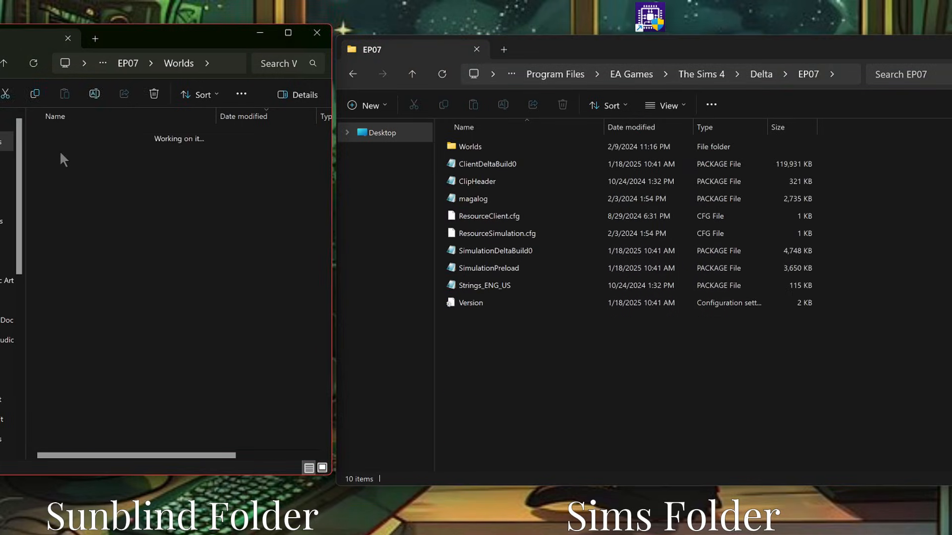
double_click(476, 148)
double_click(478, 150)
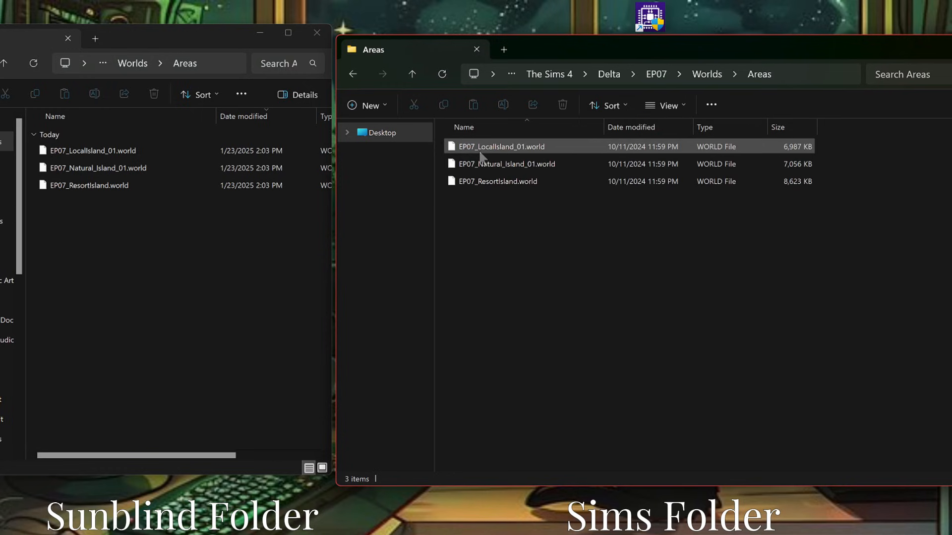
Step: Move all three Sunblind EP07 world files into the game's EP07 Areas folder, replacing the files with the same names
left_click(102, 156)
left_click(102, 189, "shift")
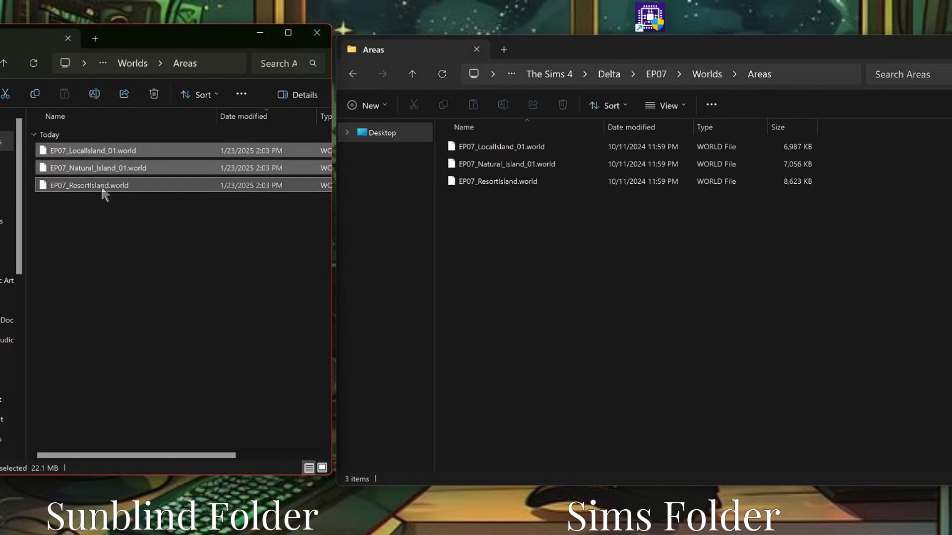
left_click_drag(94, 158, 496, 208)
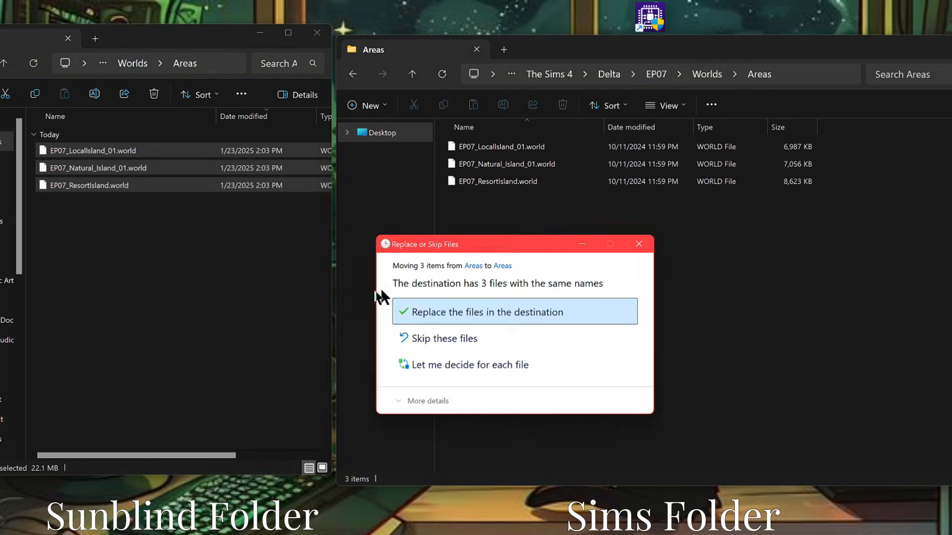
left_click(438, 312)
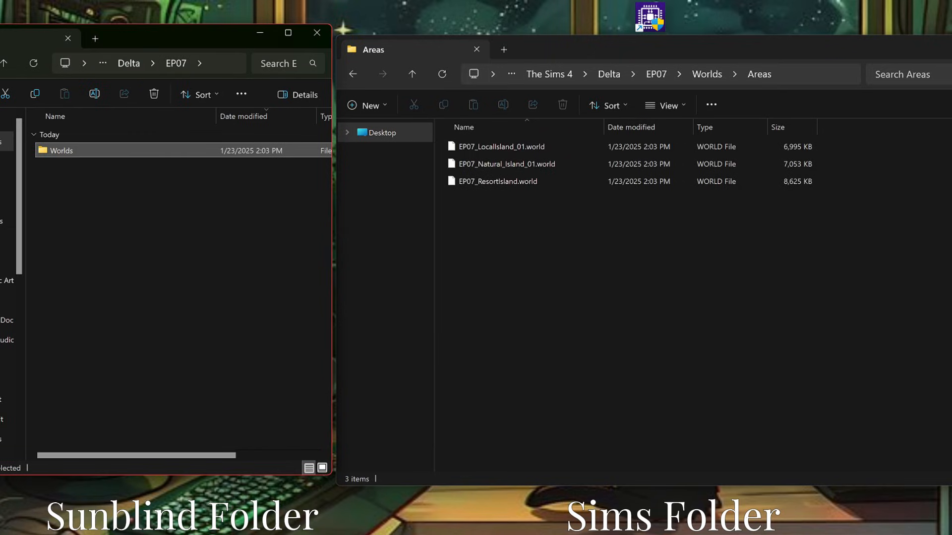
Step: Go back from the EP07 Areas folder to the Delta folder in both the Sunblind and game windows
key("alt+Left")
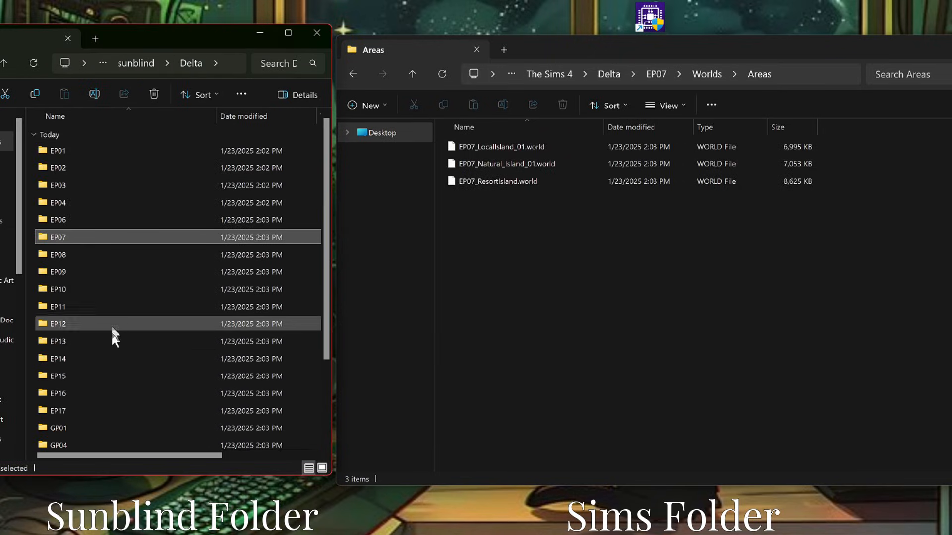
scroll(127, 377, "down", 3)
scroll(127, 377, "up", 2)
left_click(548, 303)
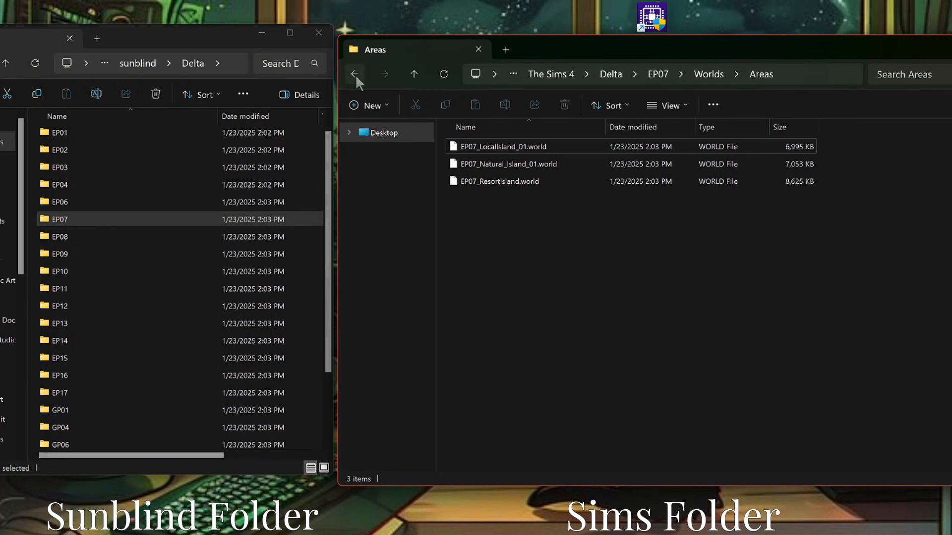
left_click(355, 75)
left_click(354, 74)
left_click(354, 74)
Step: Open the EP08 > Worlds > Areas folder in both the Sunblind and The Sims 4 Delta folders
double_click(66, 237)
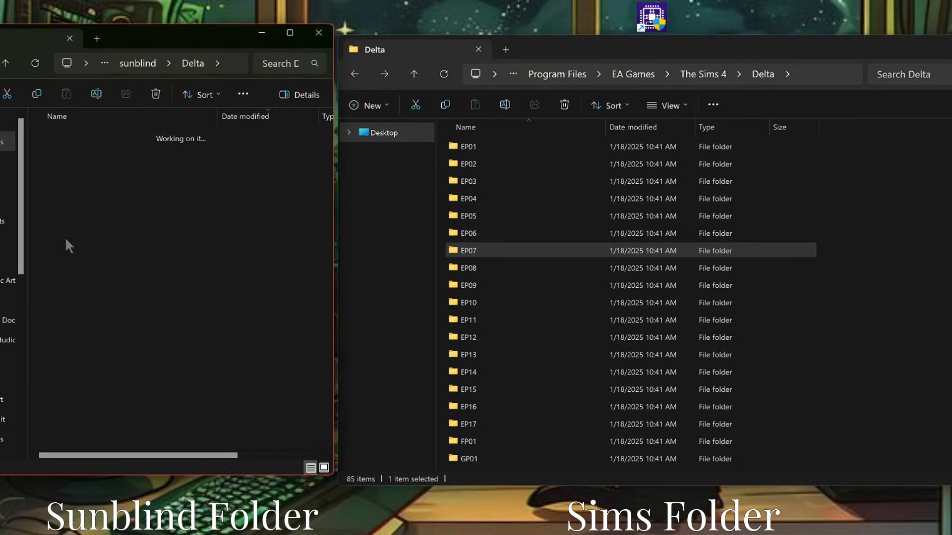
double_click(63, 150)
double_click(77, 150)
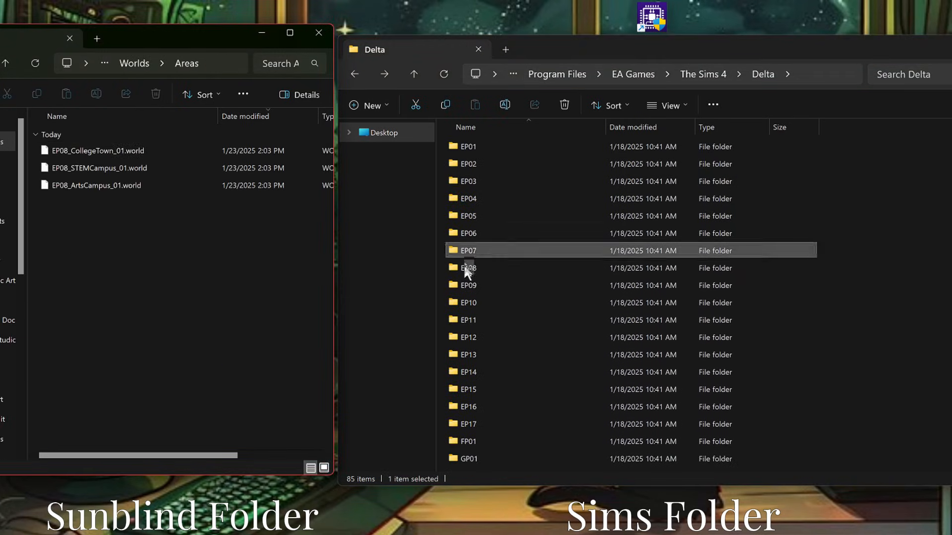
double_click(486, 268)
double_click(486, 150)
double_click(471, 151)
Step: Move all three Sunblind EP08 world files into the game's EP08 Areas folder, replacing the files with the same names
left_click(107, 153)
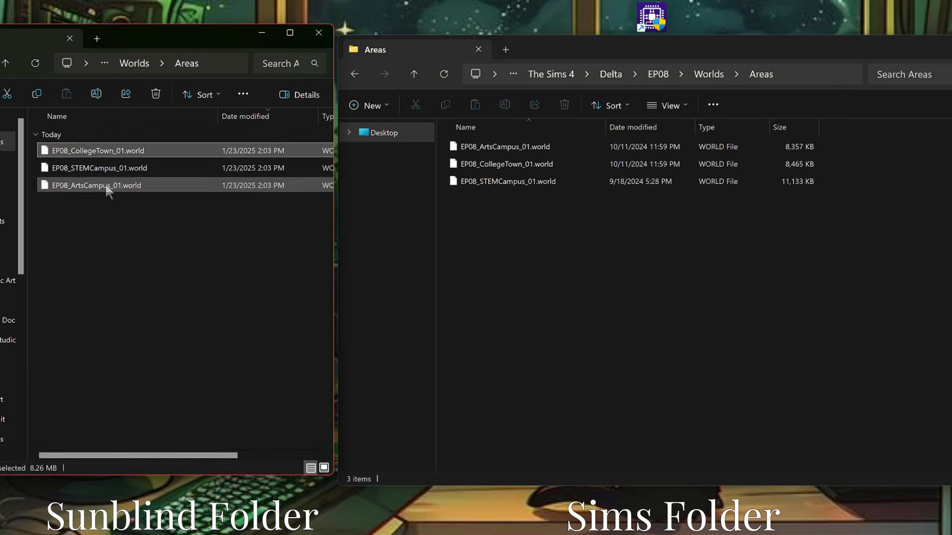
left_click(108, 186, "shift")
left_click_drag(121, 154, 370, 209)
left_click(429, 311)
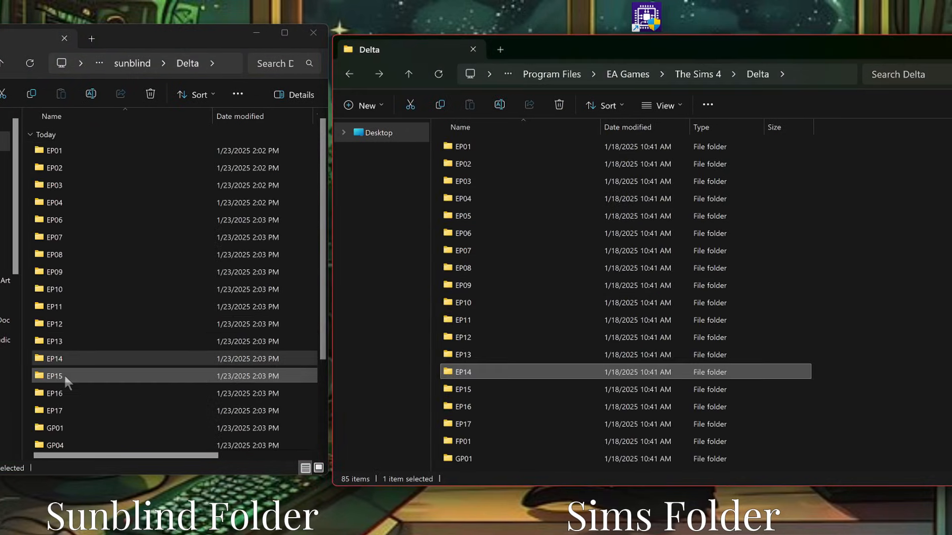
Step: Open the EP15 > Worlds > Areas folder in both the Sunblind and The Sims 4 Delta folders
double_click(64, 374)
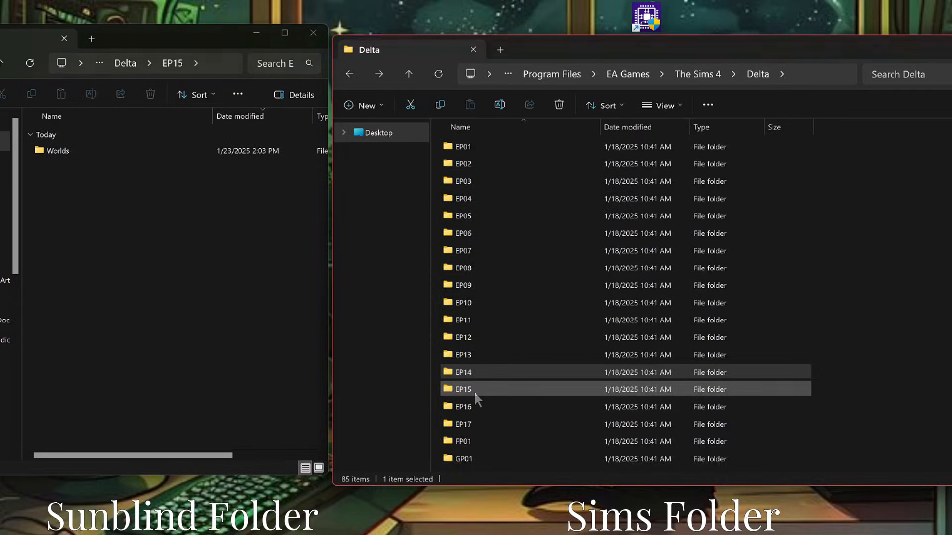
double_click(474, 390)
double_click(477, 144)
double_click(472, 145)
double_click(64, 150)
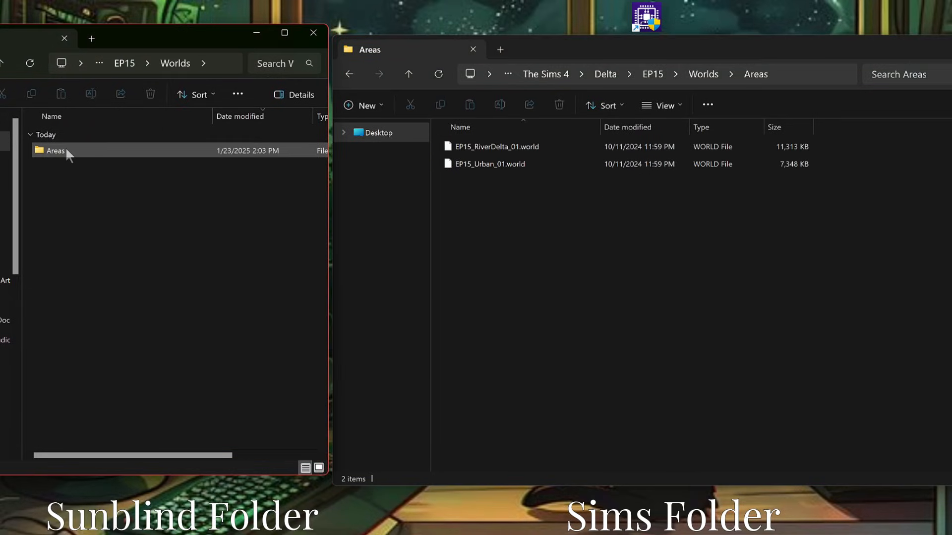
left_click(64, 150)
Step: Move both Sunblind EP15 world files into the game's EP15 Areas folder, replacing the files with the same names
left_click(55, 168, "shift")
left_click_drag(55, 168, 515, 203)
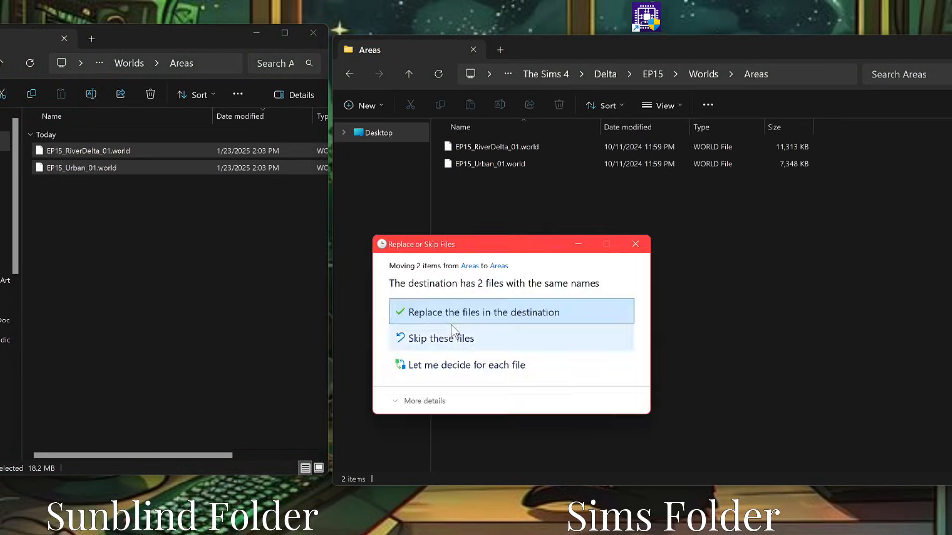
left_click(452, 317)
Step: Go back from the EP15 Areas folder to the Delta folder in both the Sunblind and game windows
key("alt+Left")
key("alt+Left")
key("alt+Left")
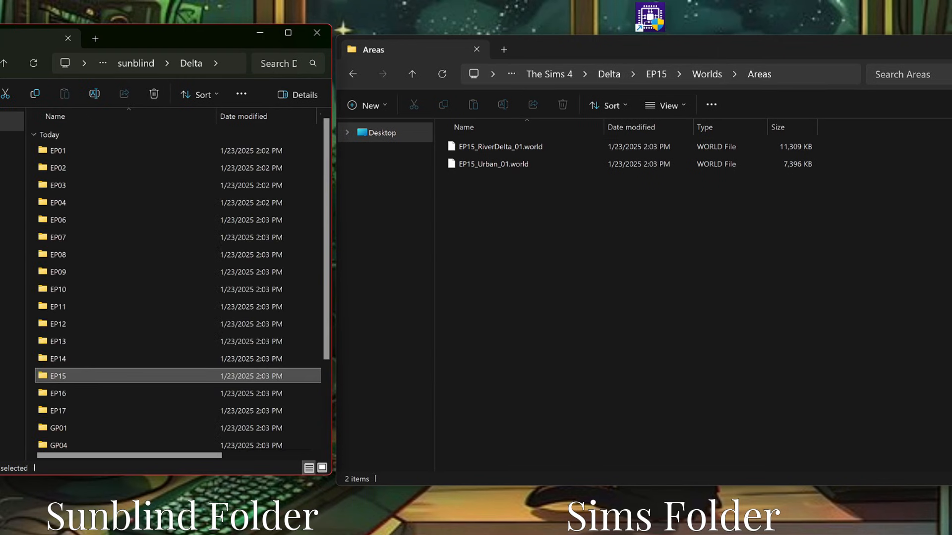
left_click(537, 273)
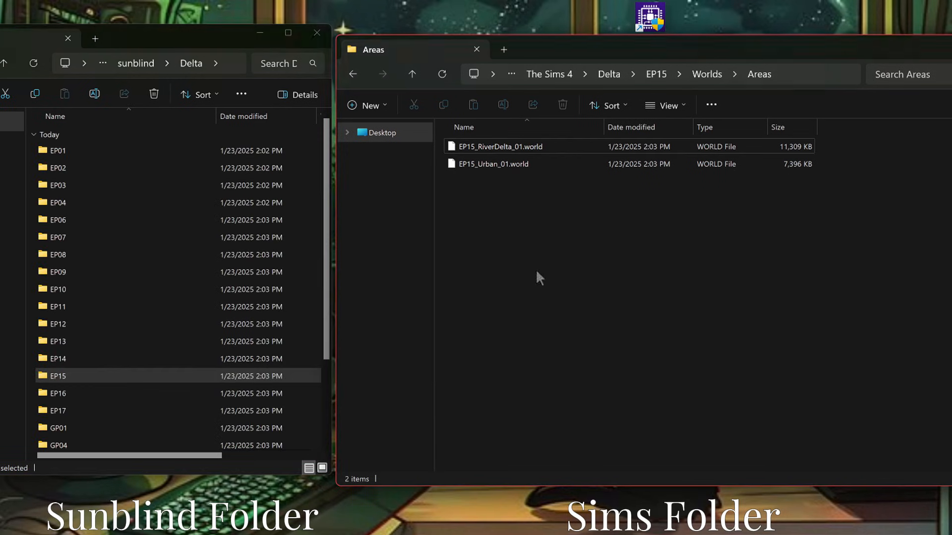
left_click(352, 73)
left_click(353, 73)
left_click(352, 73)
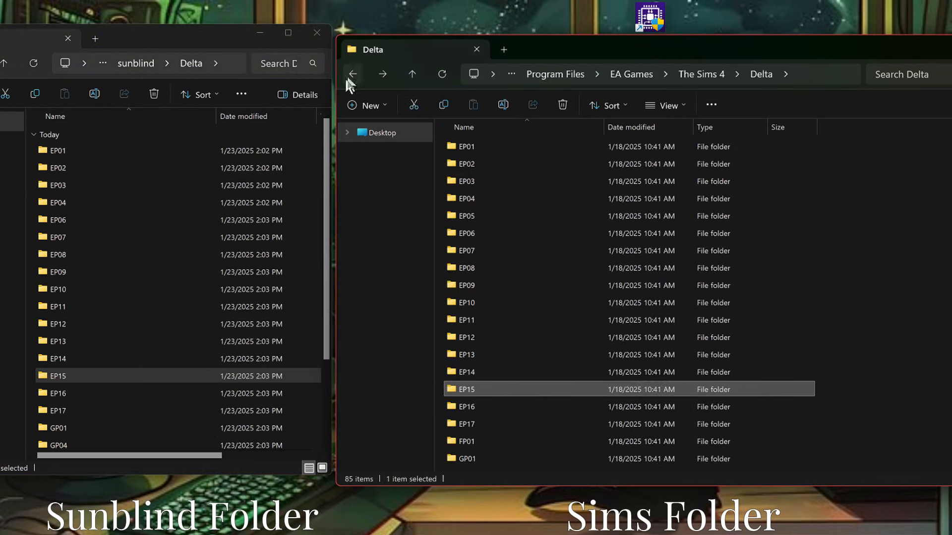
Step: Open the EP16 > Worlds > Areas folder in both the Sunblind and The Sims 4 Delta folders
double_click(69, 393)
double_click(67, 149)
double_click(66, 149)
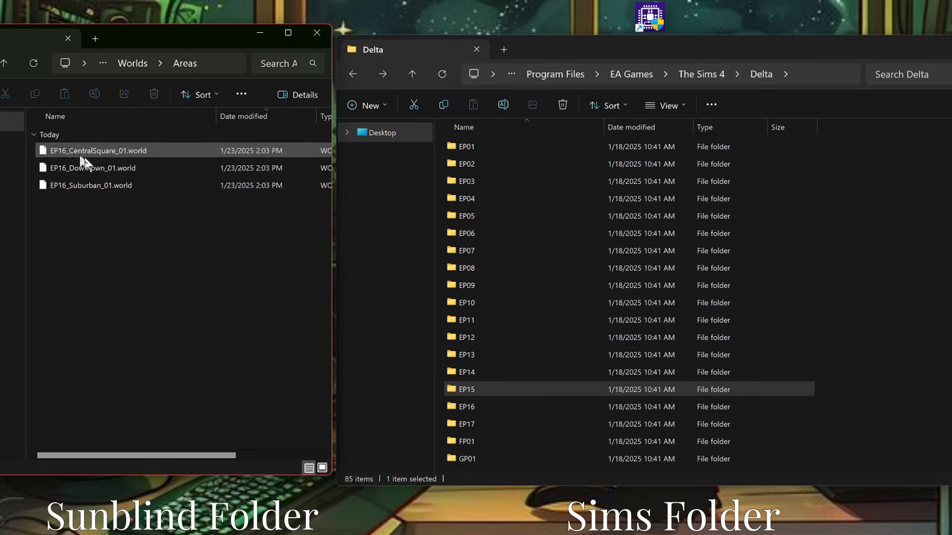
double_click(471, 407)
double_click(469, 147)
double_click(471, 148)
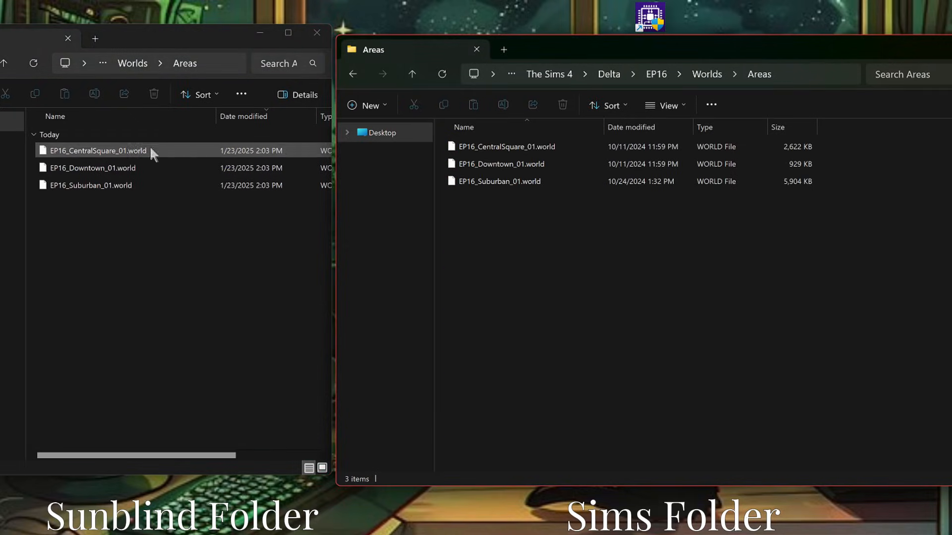
Step: Move all three Sunblind EP16 world files into the game's EP16 Areas folder, replacing the files with the same names
left_click_drag(150, 148, 114, 187)
left_click_drag(241, 166, 504, 312)
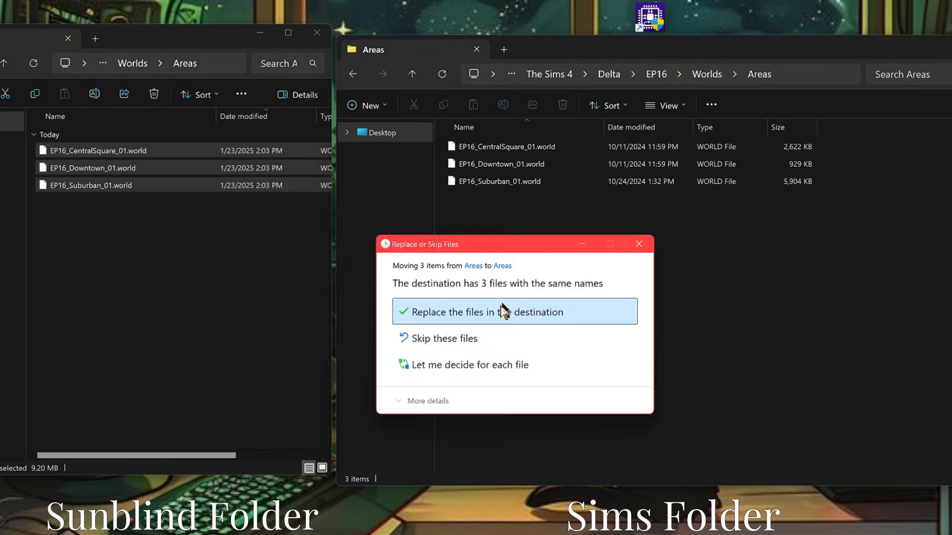
left_click(439, 320)
Step: Go back from the EP16 Areas folder to the Delta folder in both the Sunblind and game windows
left_click(3, 63)
left_click(4, 64)
left_click(4, 63)
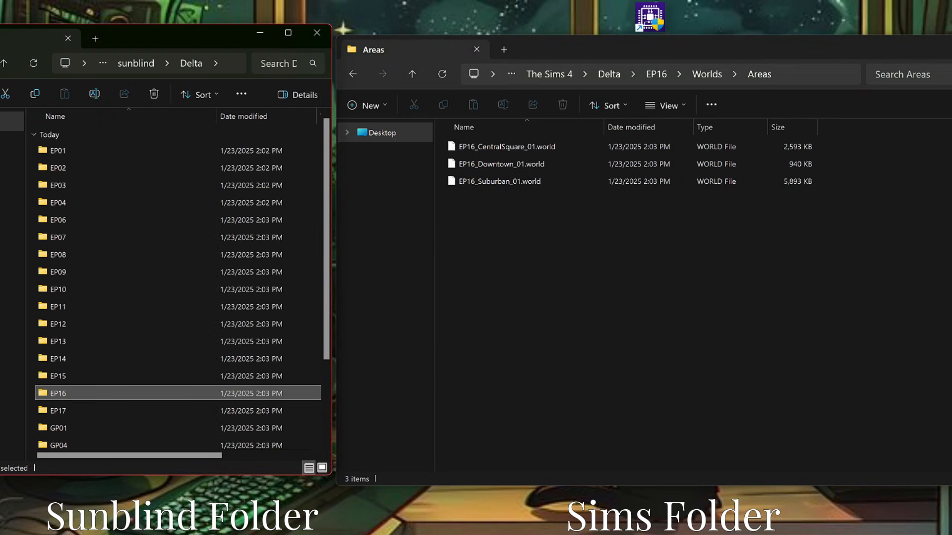
left_click(352, 74)
left_click(352, 75)
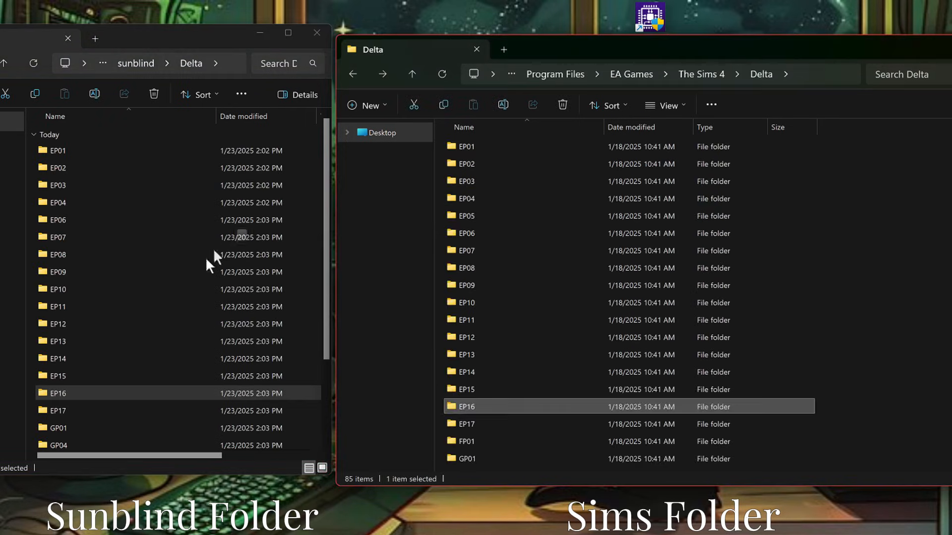
Step: Open the EP17 > Worlds > Areas folder in both the Sunblind and The Sims 4 Delta folders
double_click(59, 411)
double_click(103, 149)
double_click(102, 148)
double_click(458, 423)
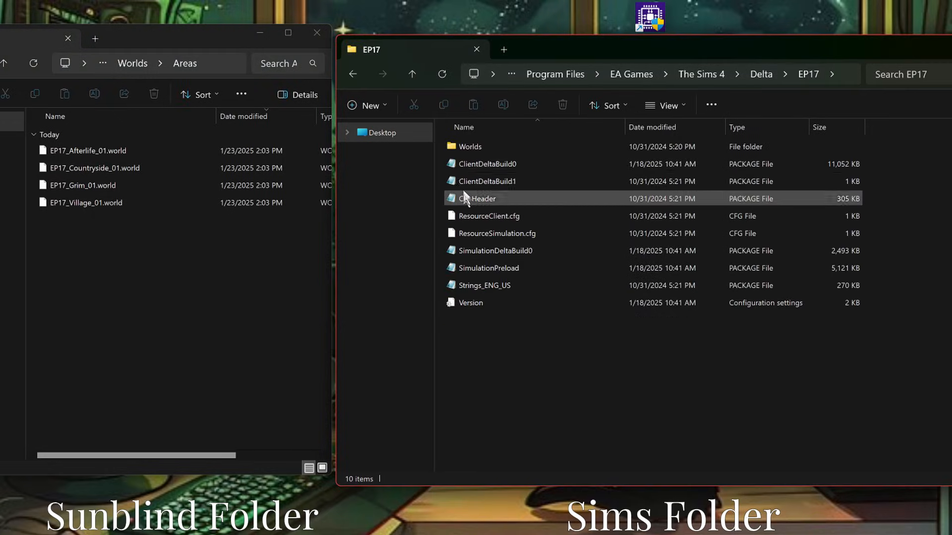
double_click(469, 147)
double_click(470, 146)
Step: Move all four Sunblind EP17 world files into the game's EP17 Areas folder, replacing the files with the same names
left_click(94, 150)
left_click(85, 202, "shift")
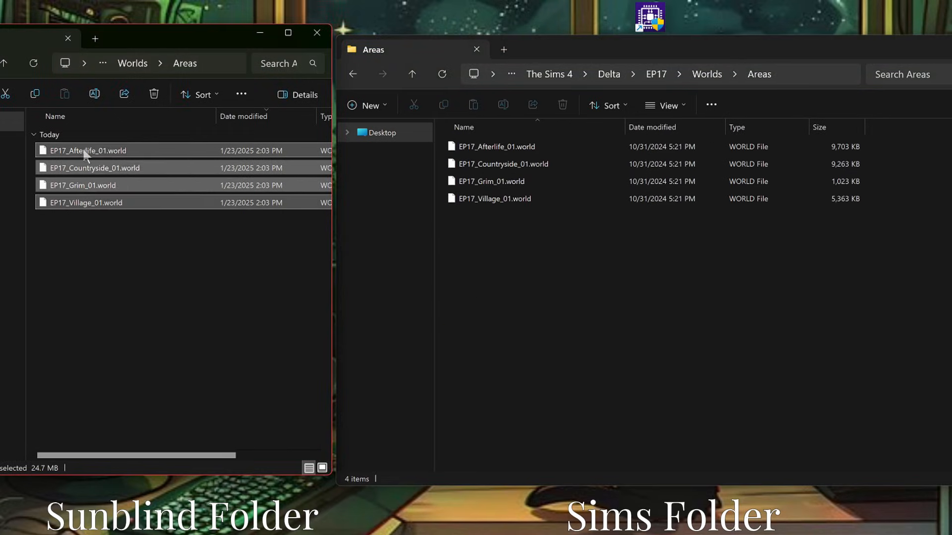
left_click(461, 316)
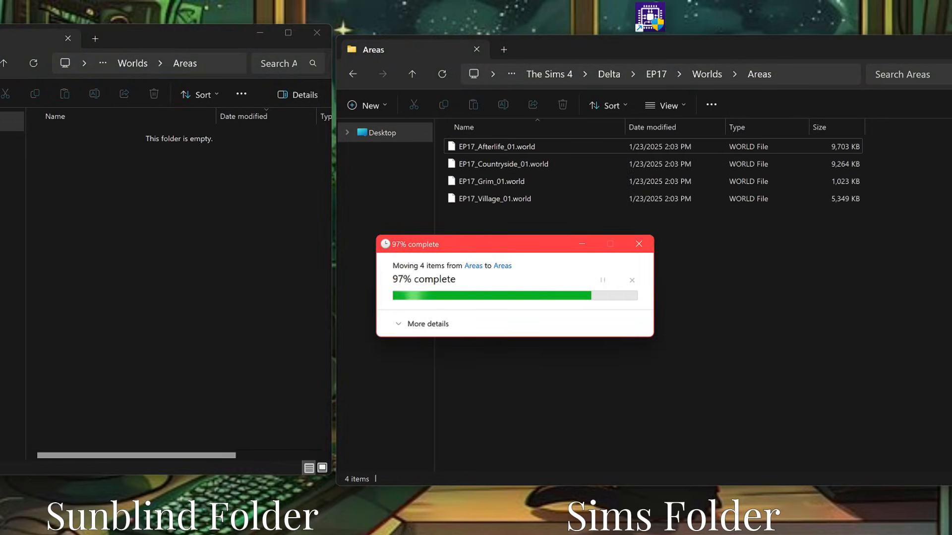
Step: Leave the EP17 Areas folders, opening GP01 from Delta in the Sunblind window and returning the game window to Delta
left_click(3, 64)
left_click(4, 63)
left_click(3, 63)
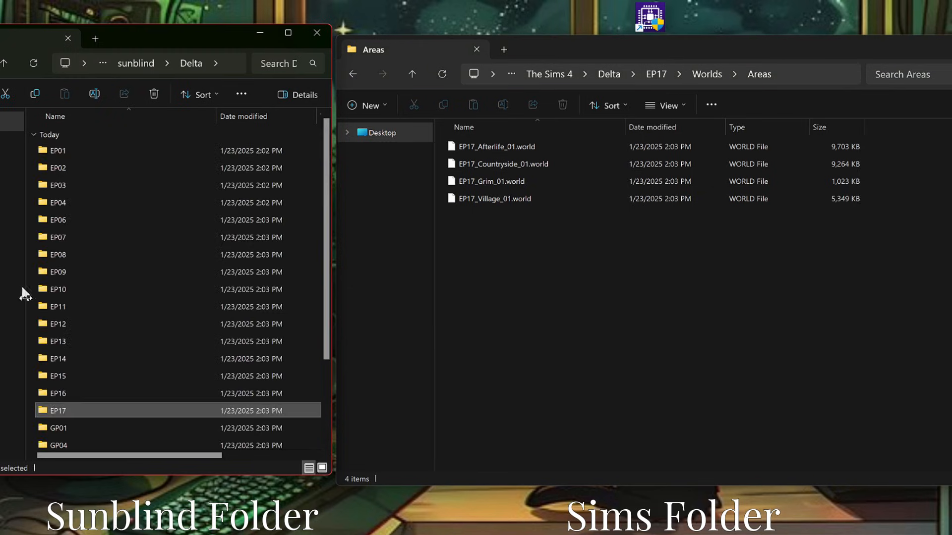
double_click(61, 432)
left_click(351, 74)
left_click(351, 74)
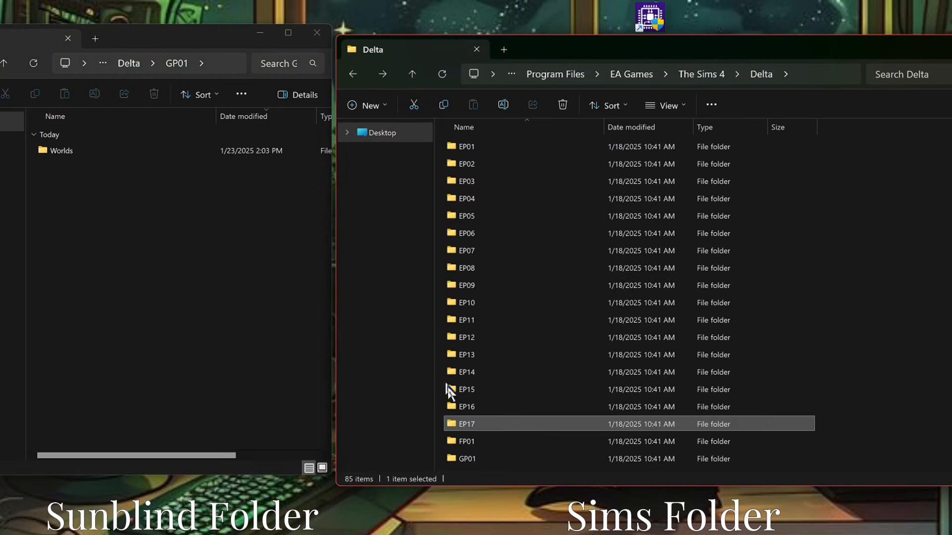
Step: Open the game's GP01 > Worlds > Areas folder and the matching Worlds > Areas folder inside Sunblind's GP01
double_click(478, 457)
double_click(469, 148)
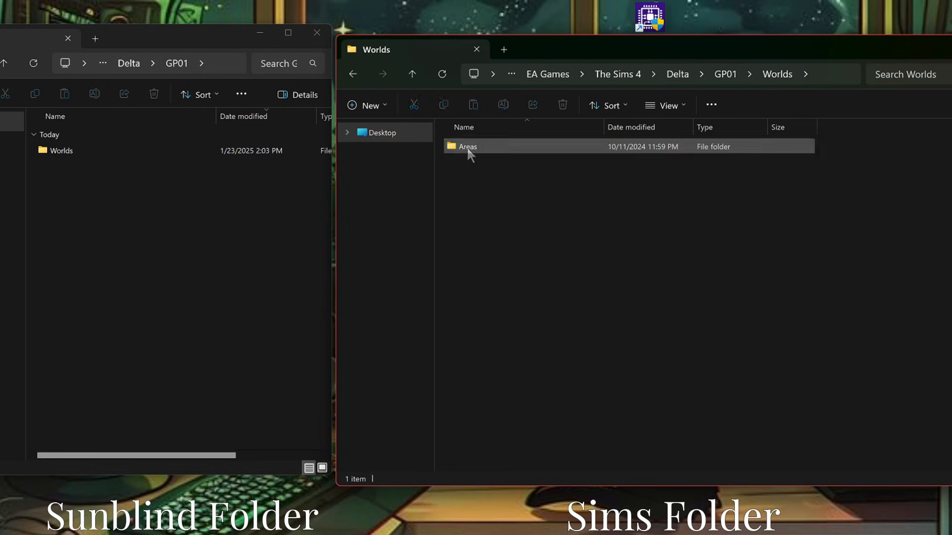
double_click(468, 148)
double_click(59, 150)
double_click(58, 150)
Step: Move all three Sunblind GP01 world files into the game's GP01 Areas folder, replacing the files with the same names
key("ctrl+a")
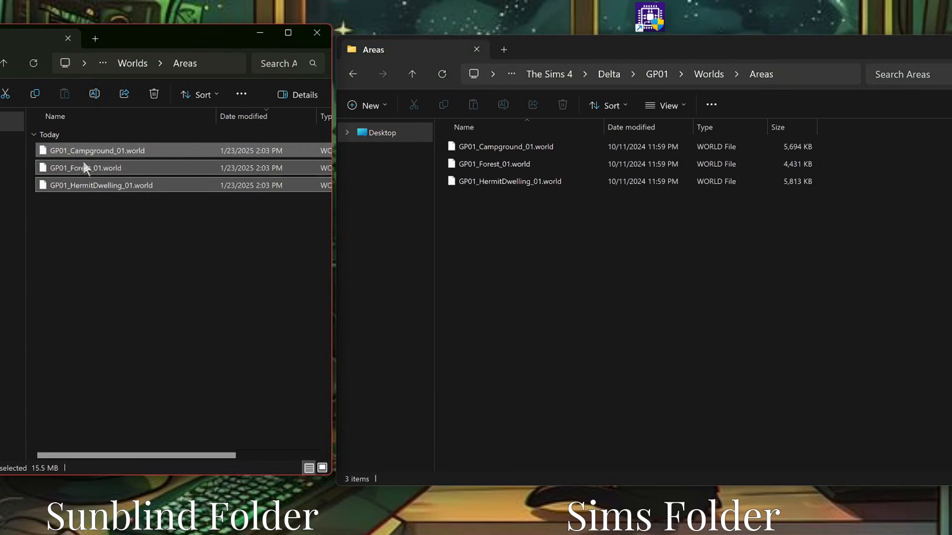
left_click_drag(83, 163, 523, 236)
left_click(476, 311)
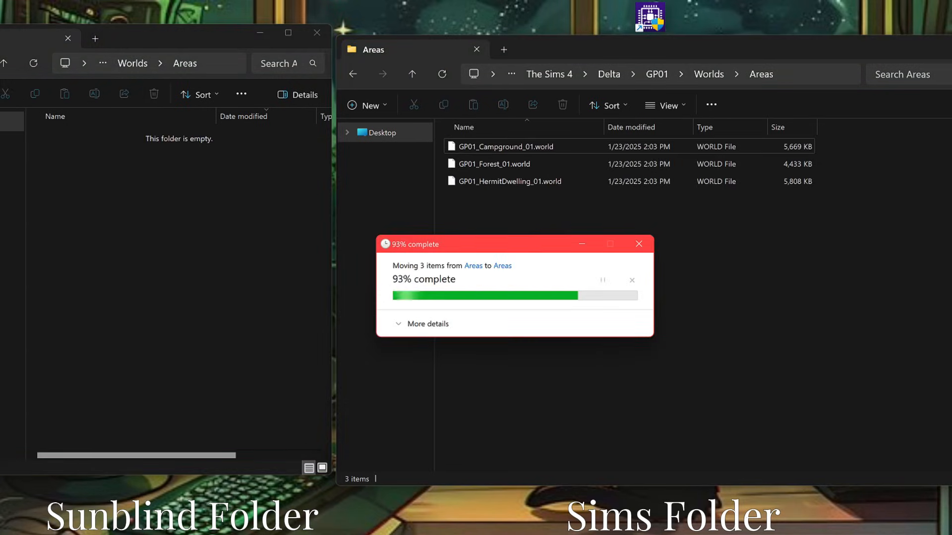
Step: Go back from the GP01 Areas folder to the Delta folder in both the Sunblind and game windows
key("alt+Left")
key("alt+Left")
key("alt+Left")
scroll(95, 278, "down", 2)
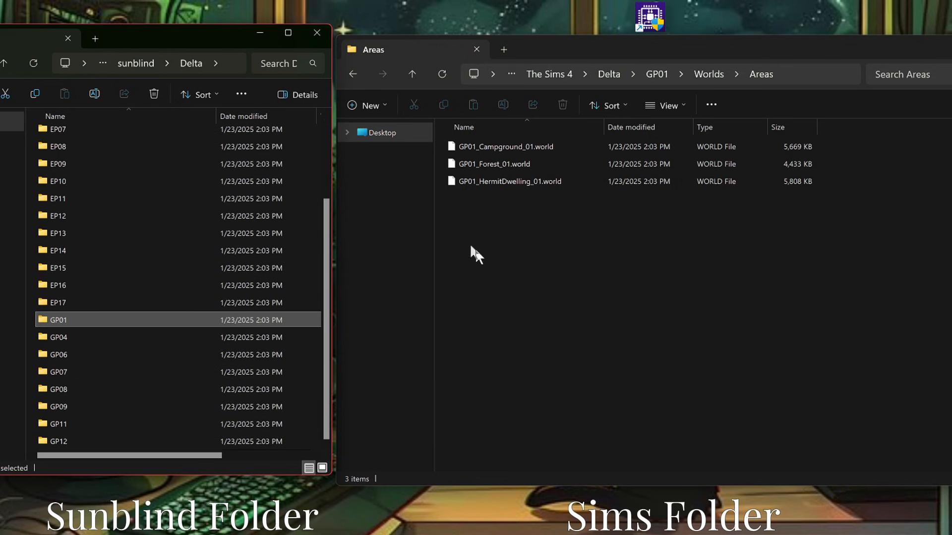
left_click(352, 74)
left_click(353, 74)
left_click(353, 74)
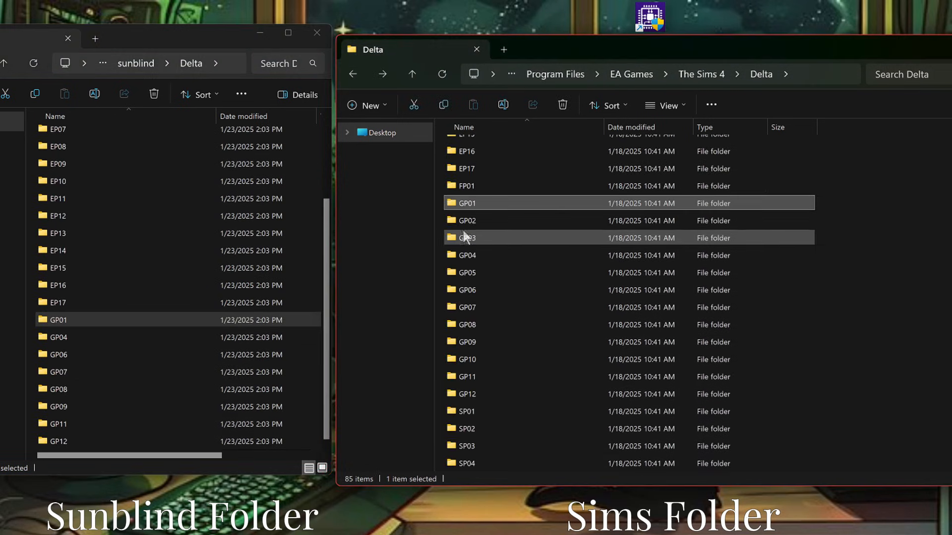
Step: Open the GP04 > Worlds > Areas folder in both the Sunblind and The Sims 4 Delta folders
double_click(132, 335)
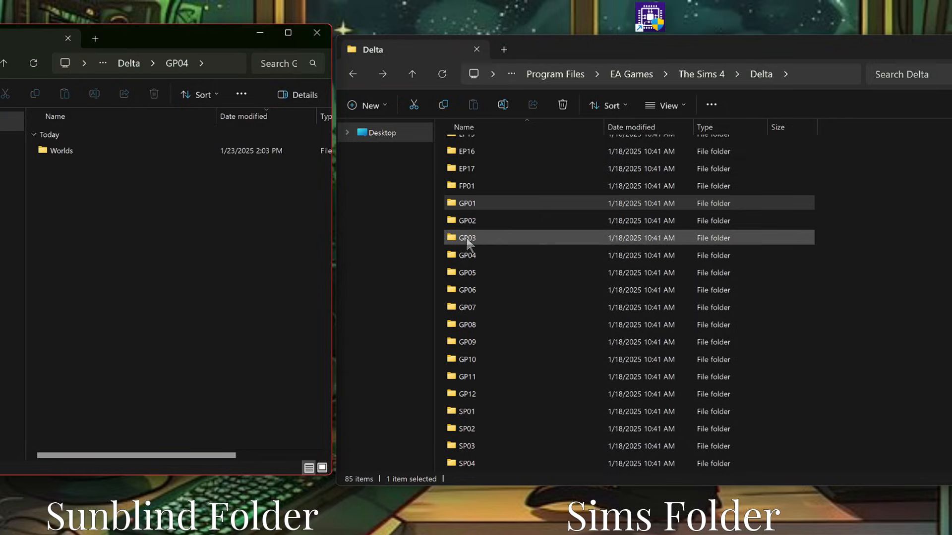
double_click(466, 254)
double_click(62, 151)
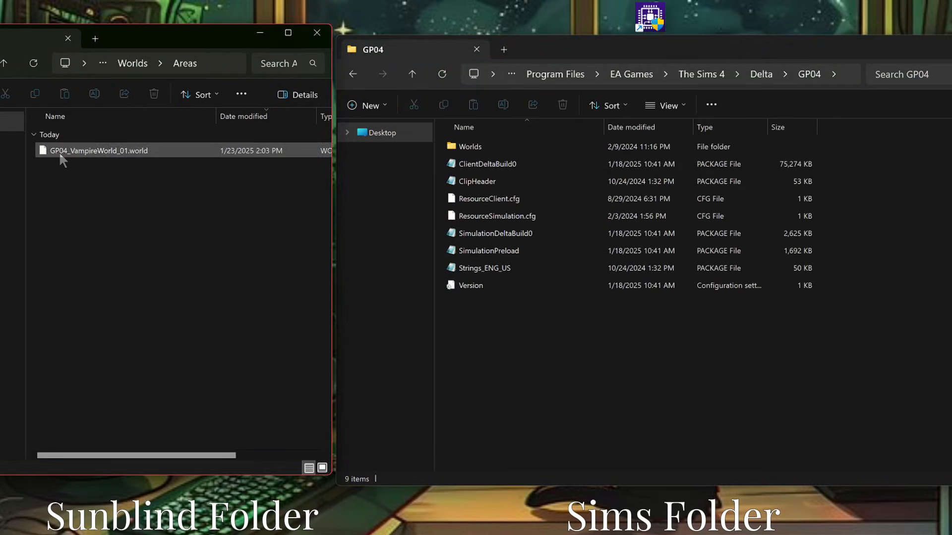
double_click(470, 146)
double_click(476, 144)
Step: Move Sunblind's GP04_VampireWorld_01.world into the game's GP04 Areas folder, replacing the existing file
left_click_drag(124, 151, 530, 194)
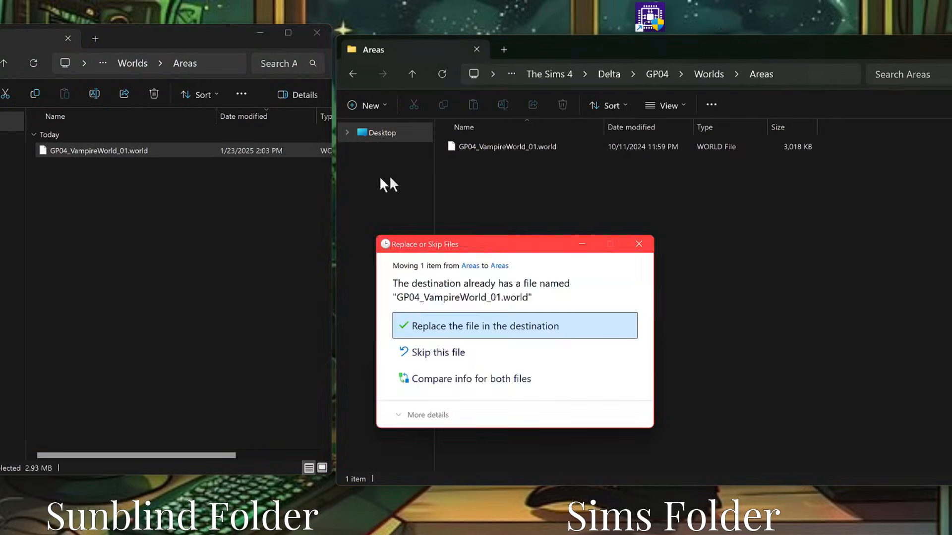
left_click(428, 329)
Step: Go back from the GP04 Areas folder to the Delta folder in both the Sunblind and game windows
left_click(138, 220)
left_click(3, 63)
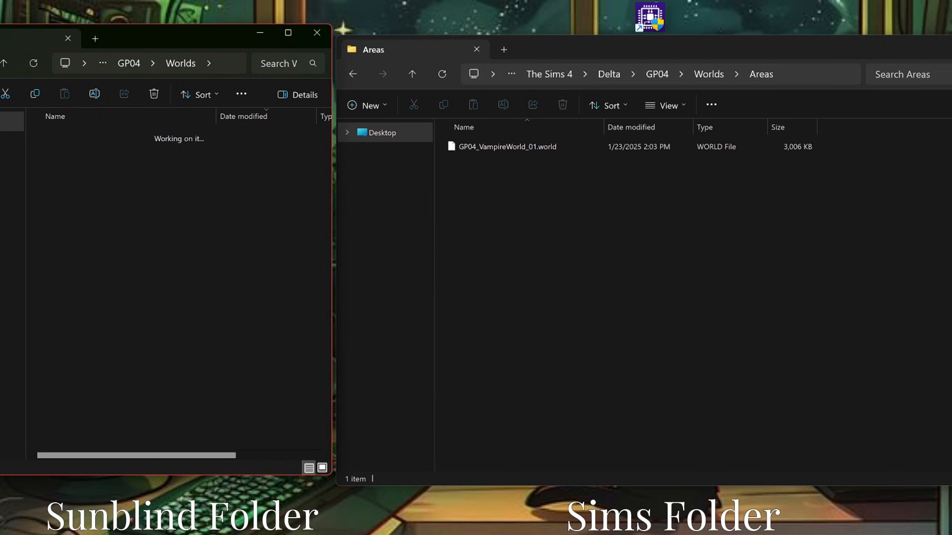
left_click(0, 63)
left_click(0, 63)
left_click(354, 79)
left_click(354, 78)
left_click(354, 78)
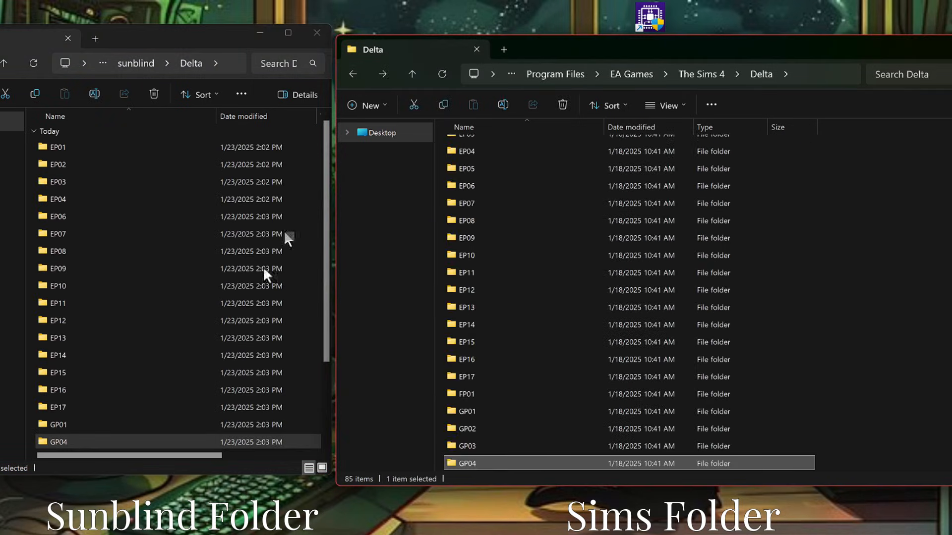
Step: Open the GP06 > Worlds > Areas folder in both the Sunblind and The Sims 4 Delta folders
scroll(96, 364, "down", 2)
double_click(59, 355)
scroll(504, 387, "down", 1)
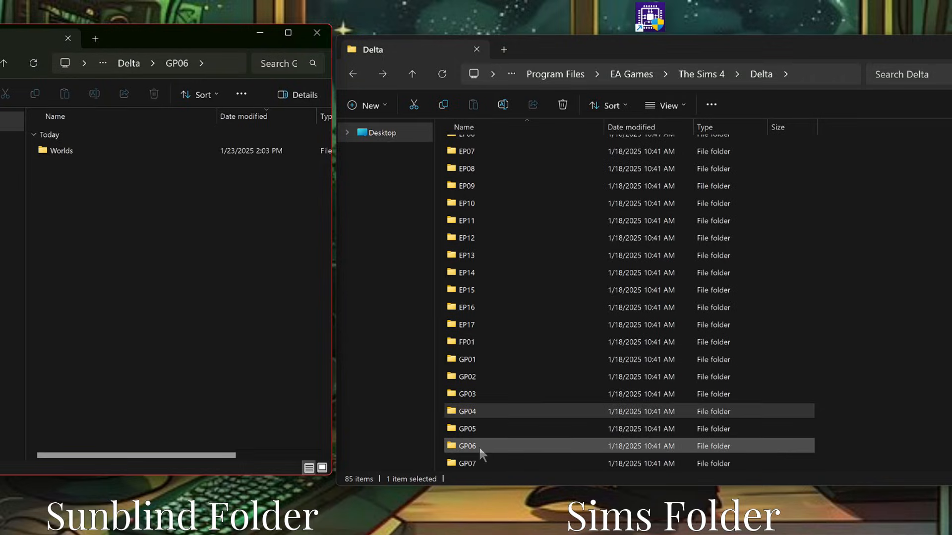
double_click(473, 446)
double_click(466, 147)
double_click(463, 148)
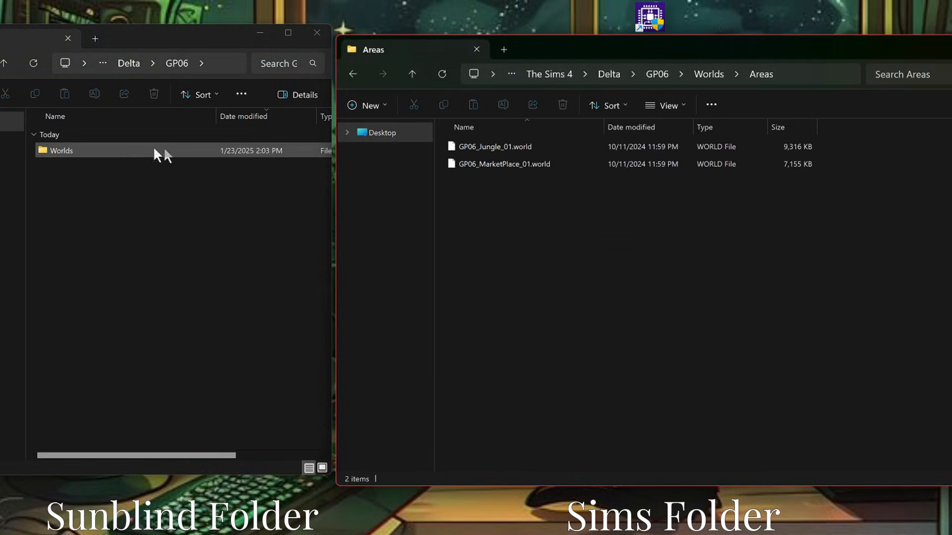
double_click(144, 150)
double_click(118, 149)
Step: Move both Sunblind GP06 world files into the game's GP06 Areas folder, replacing the files with the same names
left_click(98, 155)
key("ctrl+a")
left_click_drag(98, 156, 492, 229)
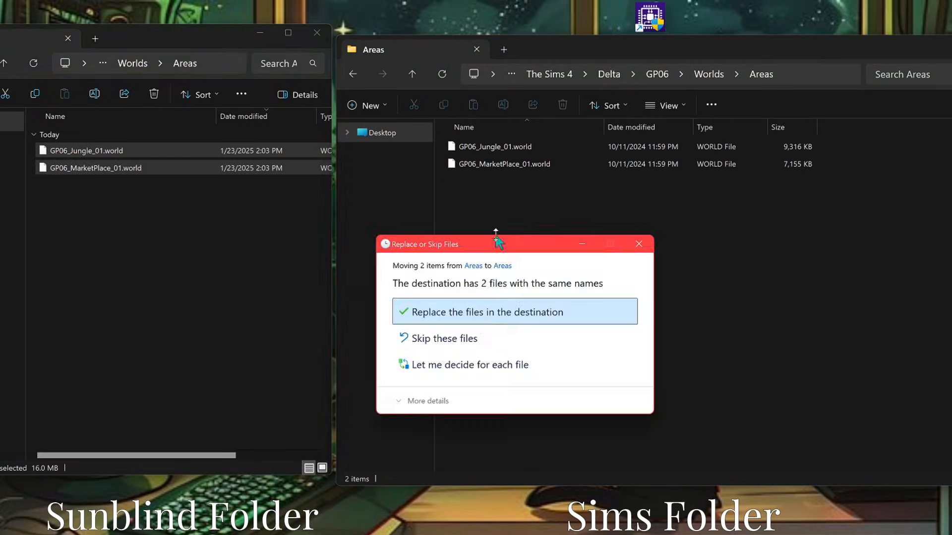
left_click(483, 310)
Step: Go back from the GP06 Areas folder to the Delta folder in both the Sunblind and game windows
key("alt+Left")
key("alt+Left")
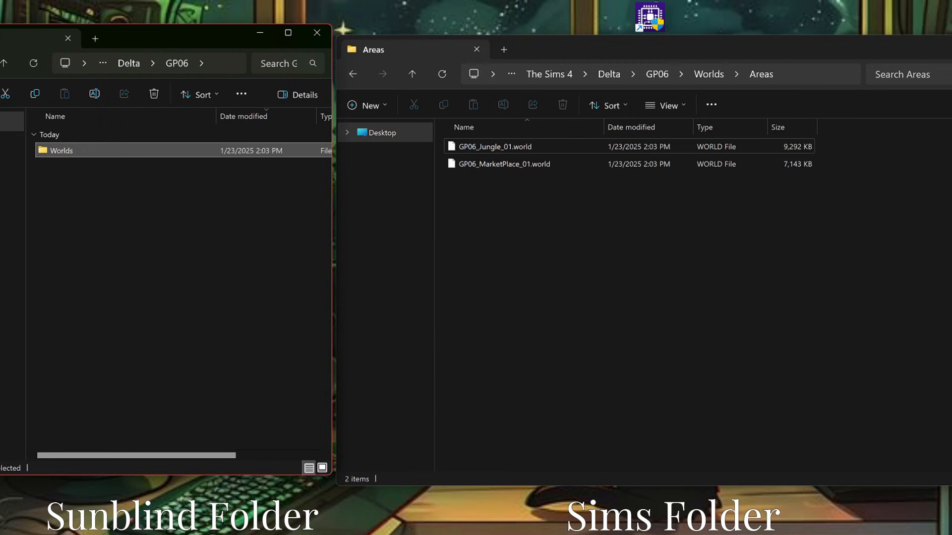
key("alt+Left")
left_click(352, 74)
left_click(353, 74)
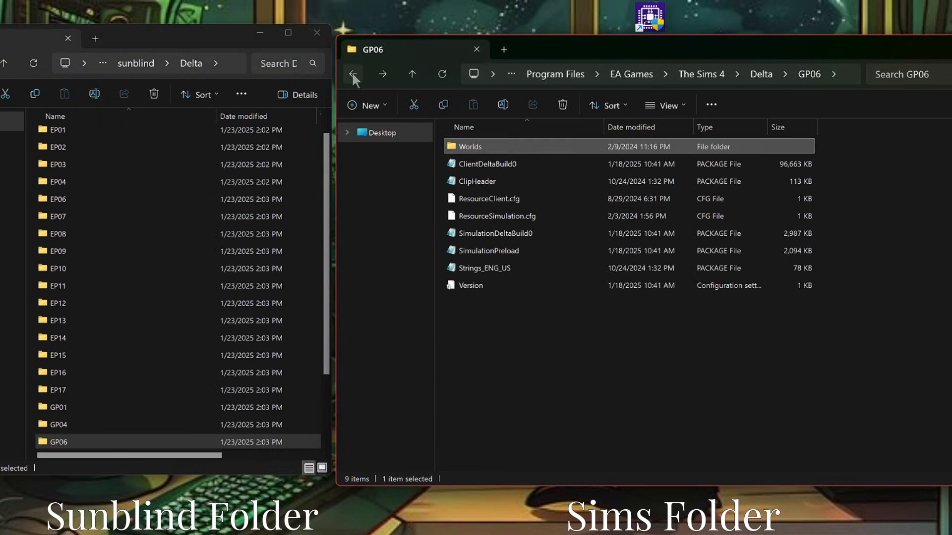
left_click(353, 74)
Step: Open the GP07 > Worlds > Areas folder in both the Sunblind and The Sims 4 Delta folders
scroll(176, 367, "down", 2)
double_click(70, 375)
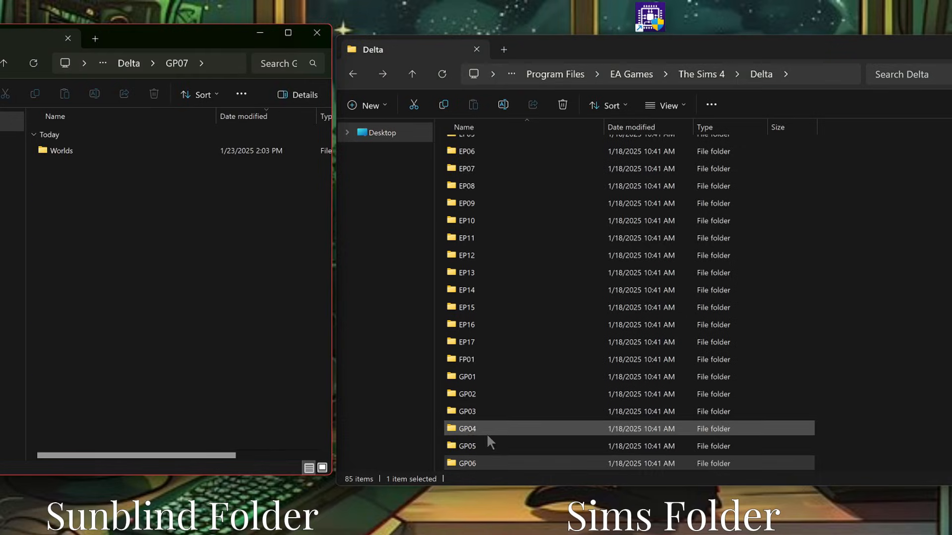
scroll(487, 433, "down", 1)
left_click(473, 431)
double_click(473, 430)
double_click(100, 148)
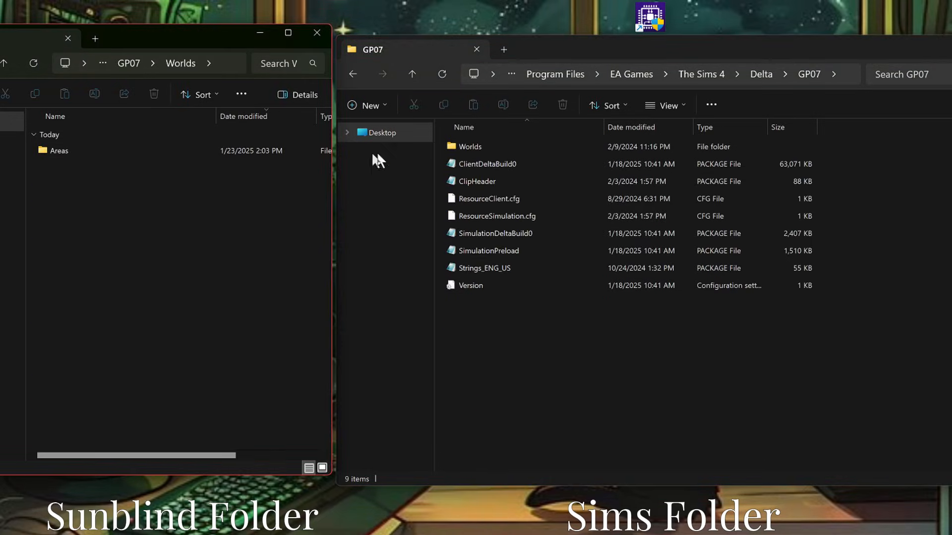
double_click(466, 148)
double_click(465, 147)
double_click(186, 151)
Step: Move Sunblind's three GP07 world files into the game's GP07 Areas folder, replacing the files with the same names
left_click(80, 150)
left_click(70, 186, "shift")
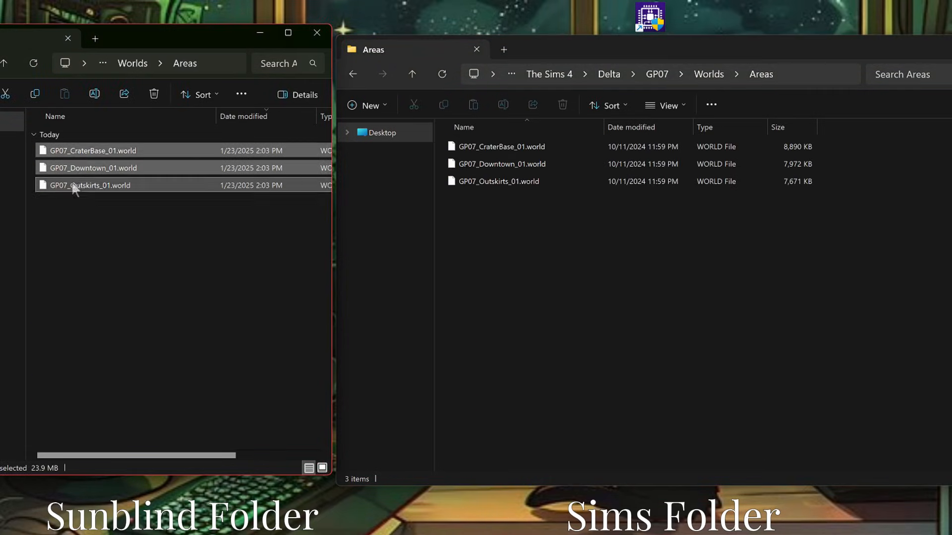
left_click_drag(70, 185, 417, 199)
left_click(436, 310)
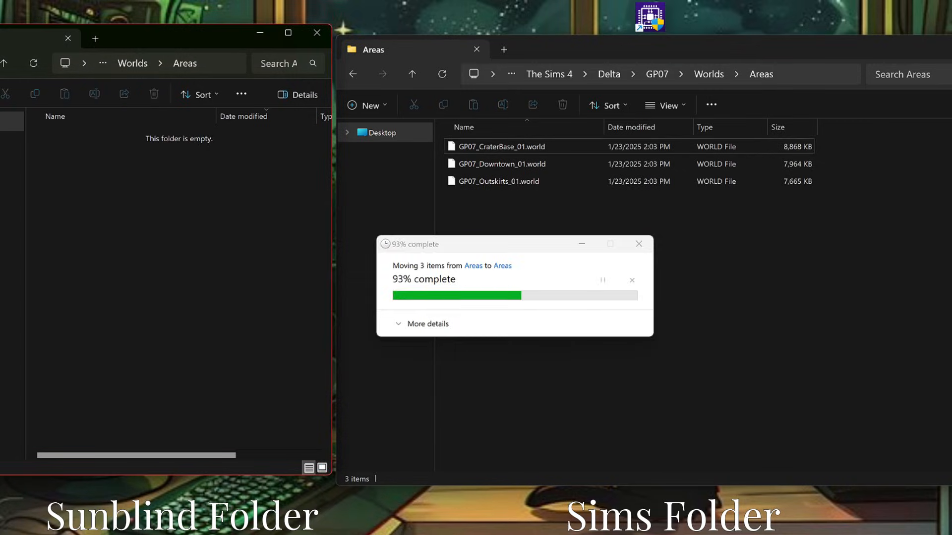
Step: Leave the GP07 folders, opening GP08 in the Sunblind window and returning the game window to Delta
key("alt+Up")
key("alt+Up")
key("alt+Up")
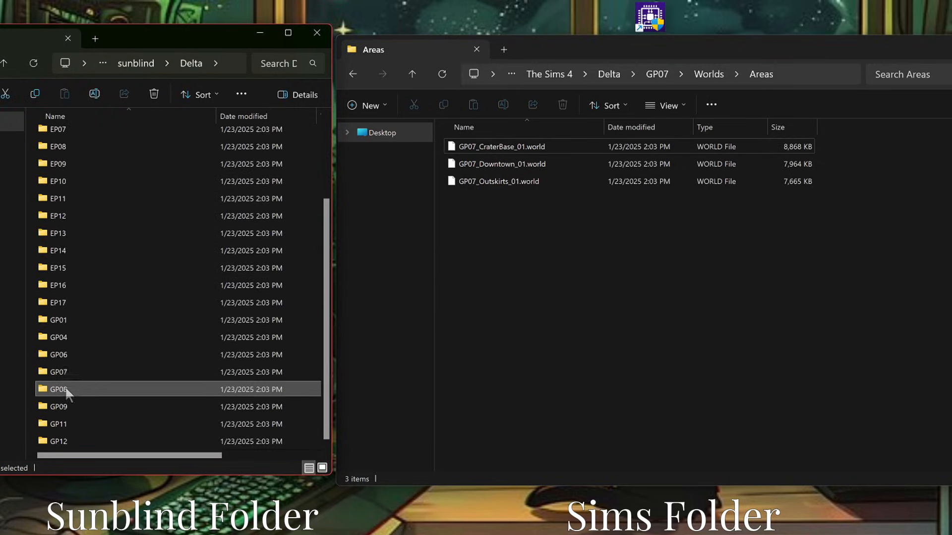
double_click(67, 388)
left_click(531, 293)
left_click(352, 74)
left_click(352, 74)
left_click(352, 74)
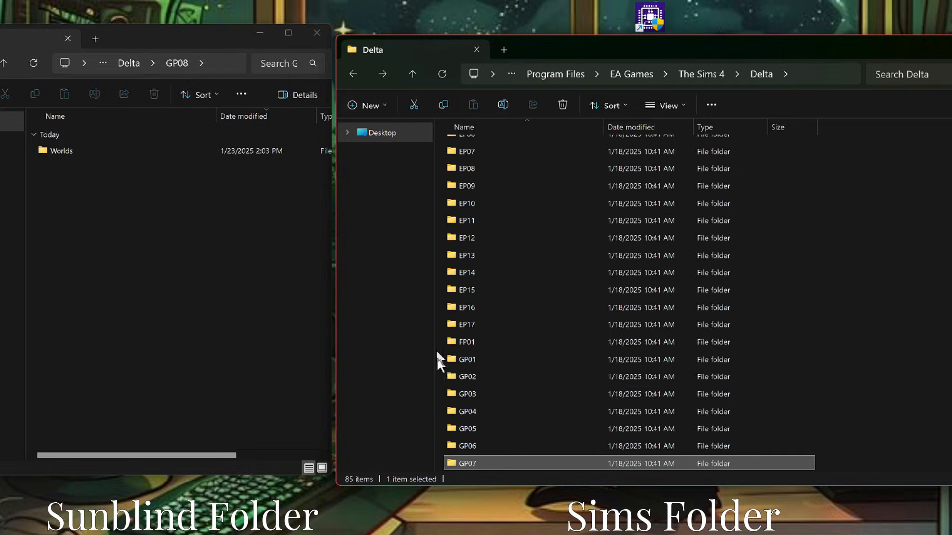
Step: Open the game's GP08 > Worlds > Areas folder and the matching Areas folder inside Sunblind's GP08
scroll(440, 358, "down", 2)
double_click(466, 380)
double_click(476, 148)
double_click(457, 149)
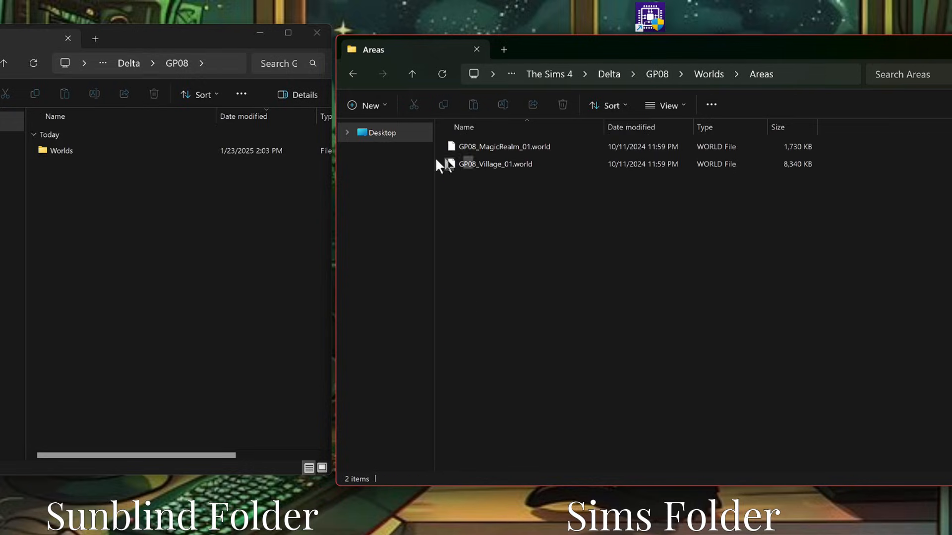
double_click(82, 148)
double_click(82, 148)
Step: Move both Sunblind GP08 world files into the game's GP08 Areas folder, replacing the files with the same names
left_click(82, 148)
left_click(79, 169, "shift")
left_click_drag(79, 168, 478, 202)
left_click(486, 312)
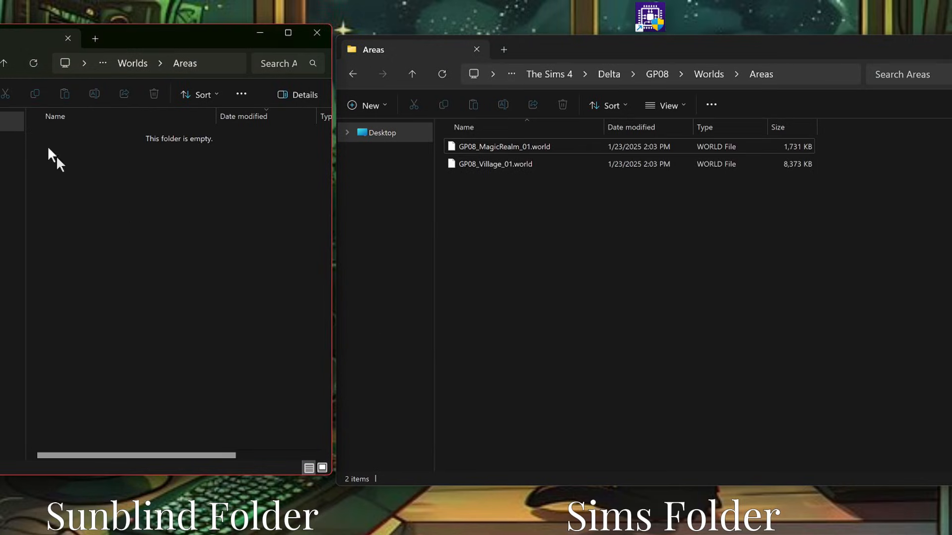
Step: Open GP09 in Sunblind's Delta folder and return the game window from GP08 Areas to Delta
scroll(148, 276, "down", 1)
double_click(64, 411)
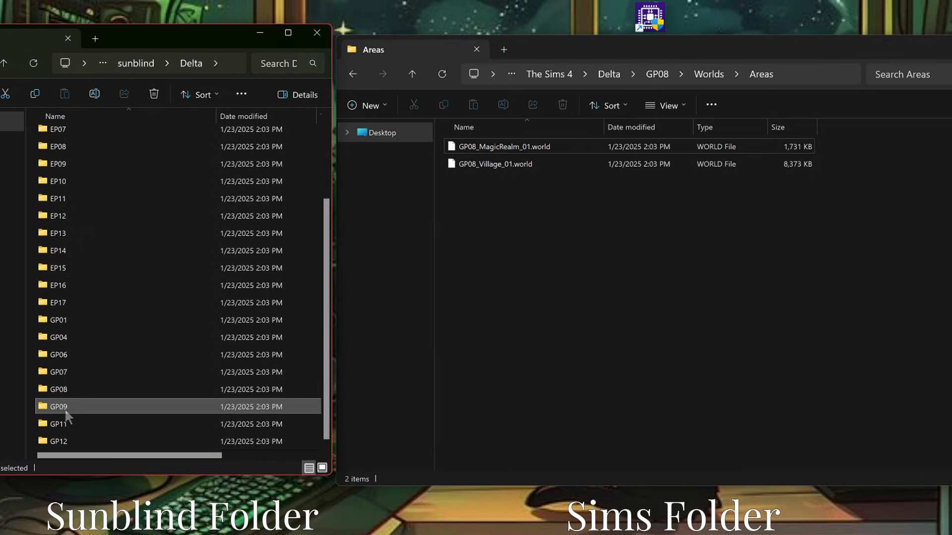
left_click(382, 72)
left_click(352, 69)
left_click(353, 69)
left_click(353, 72)
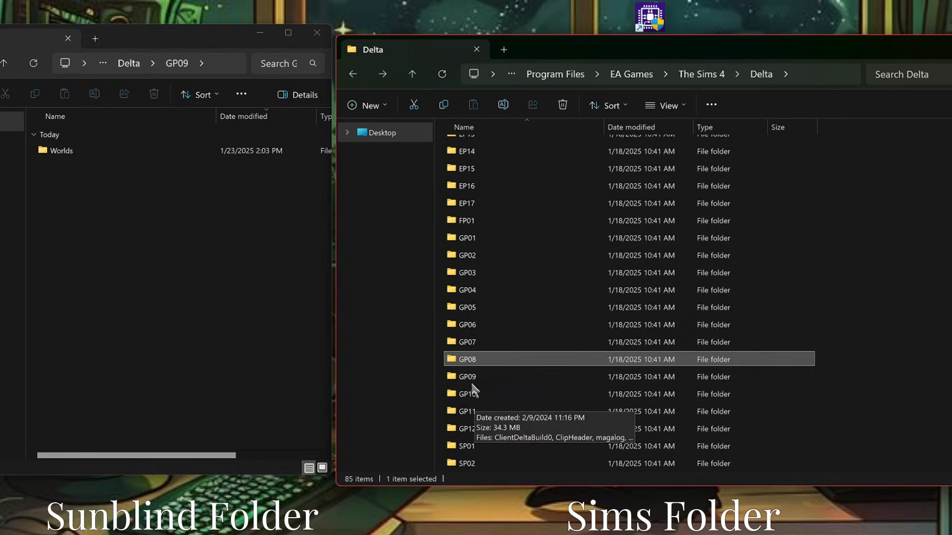
Step: Open the game's GP09 > Worlds > Areas folder and the matching Areas folder inside Sunblind's GP09
double_click(468, 383)
double_click(476, 147)
double_click(477, 145)
double_click(78, 150)
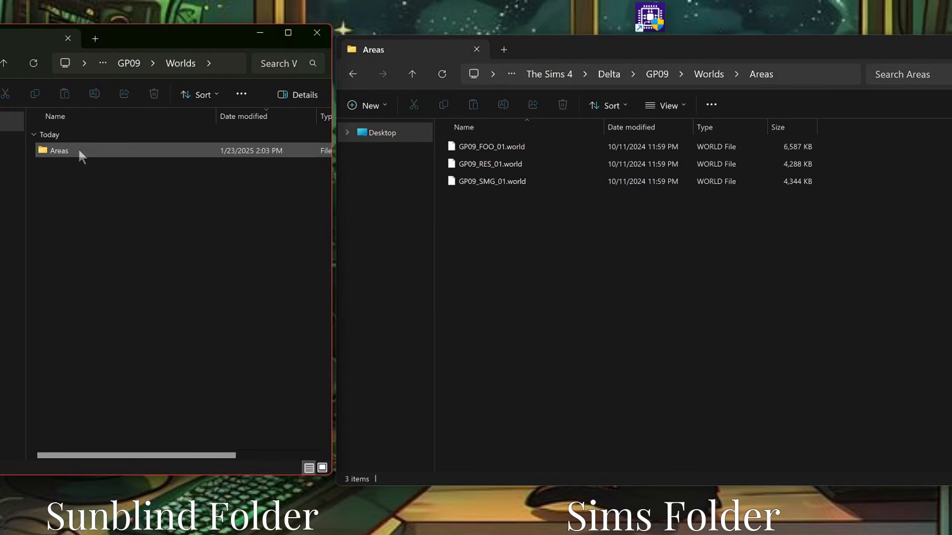
double_click(78, 150)
Step: Move all of Sunblind's GP09 world files into the game's GP09 Areas folder, replacing the existing files
key("ctrl+a")
left_click_drag(80, 165, 453, 184)
left_click(457, 315)
Step: Leave the GP09 folders, opening GP11 in the Sunblind window and returning the game window to Delta
left_click(128, 222)
left_click(2, 64)
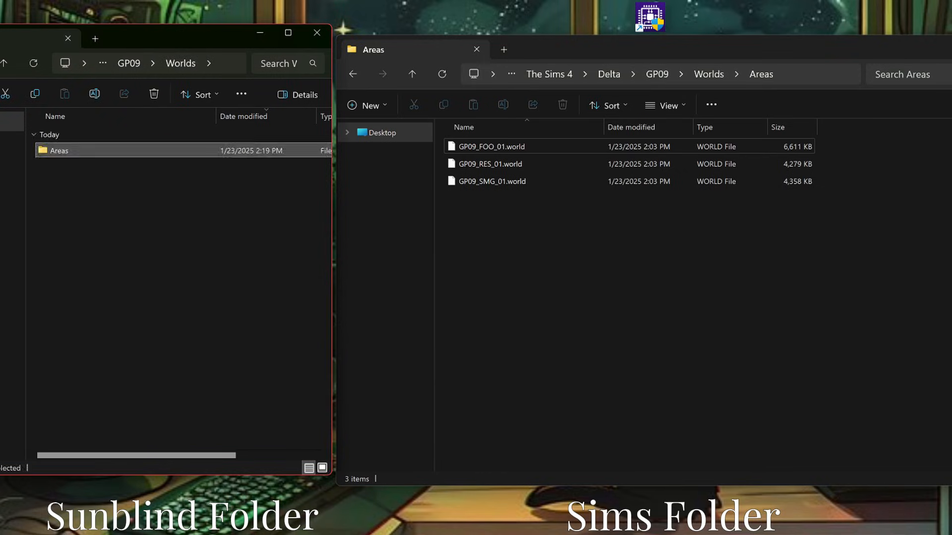
left_click(2, 63)
left_click(2, 63)
scroll(96, 285, "down", 1)
double_click(59, 424)
left_click(353, 73)
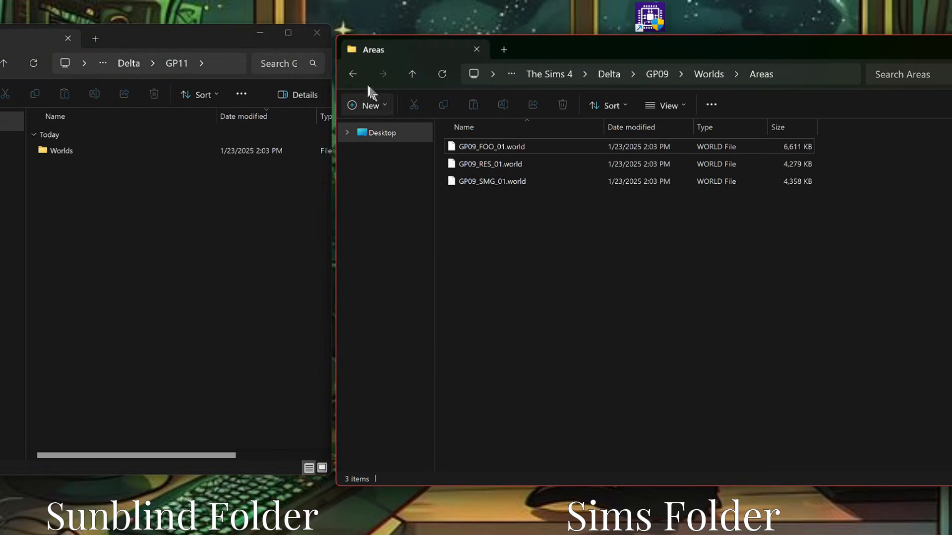
left_click(353, 74)
left_click(352, 74)
Step: Open the game's GP11 > Worlds > Areas folder and the matching Areas folder inside Sunblind's GP11
scroll(510, 413, "down", 3)
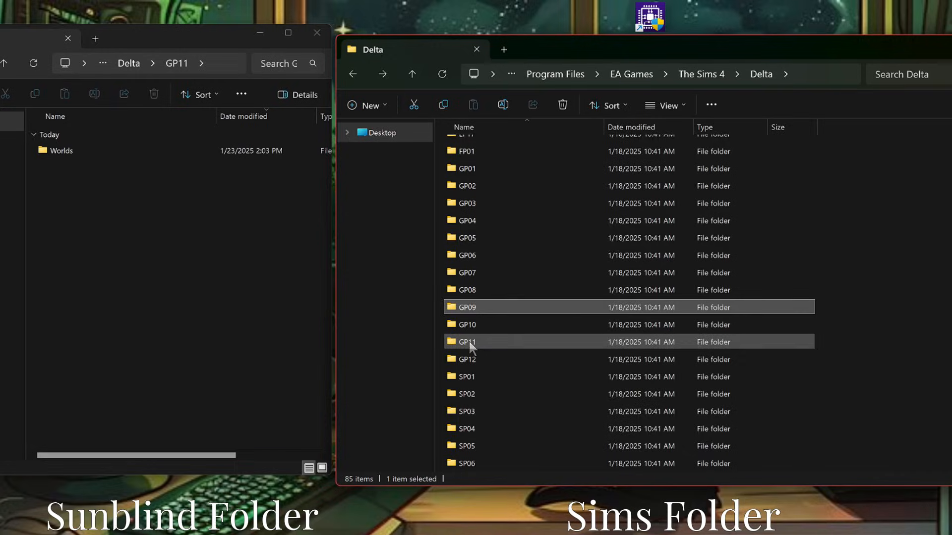
double_click(468, 341)
double_click(468, 146)
double_click(149, 149)
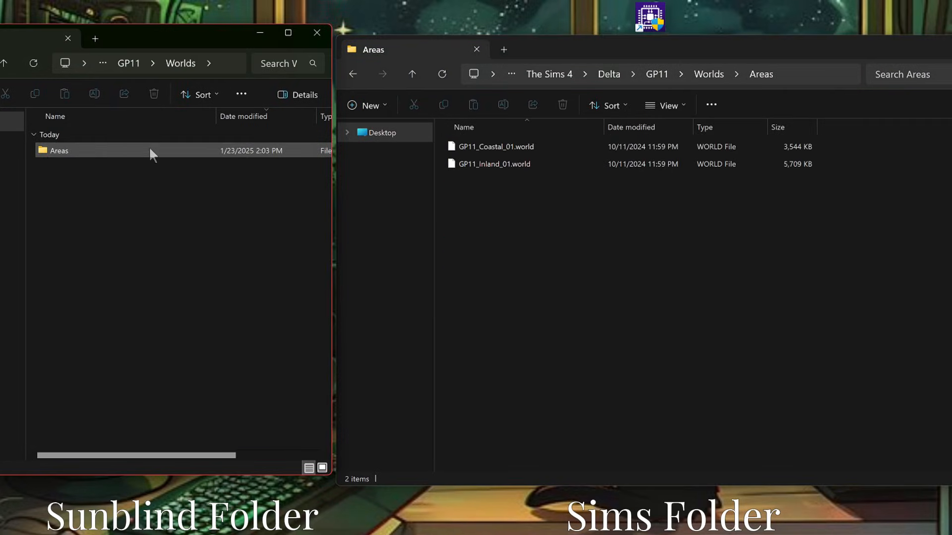
double_click(103, 147)
Step: Move GP11_Inland_01.world and GP11_Coastal_01.world from Sunblind into the game's GP11 Areas folder, replacing the existing files
left_click(103, 150)
left_click(93, 169, "shift")
left_click_drag(95, 176, 542, 214)
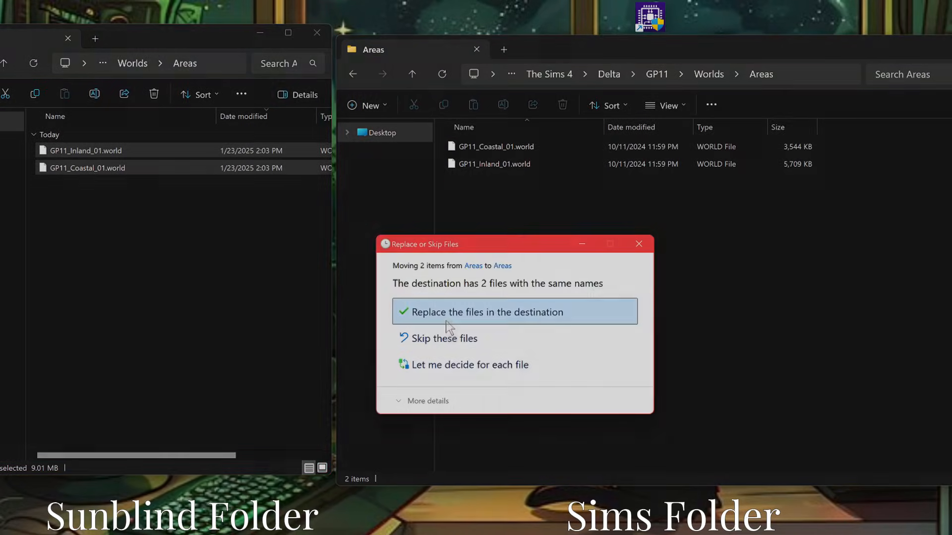
left_click(501, 311)
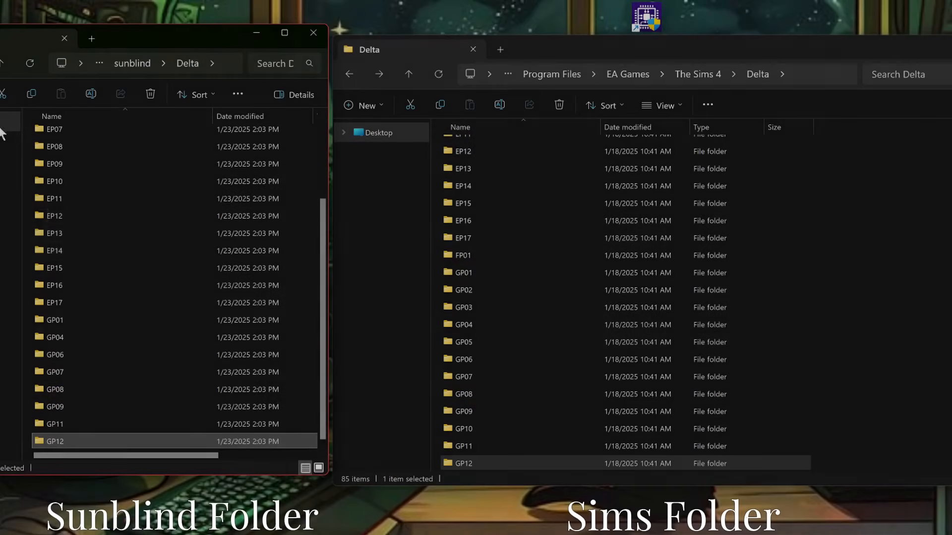
Step: Return from Delta to the main sunblind and The Sims 4 folders, and select the Data folder in each
left_click(75, 410)
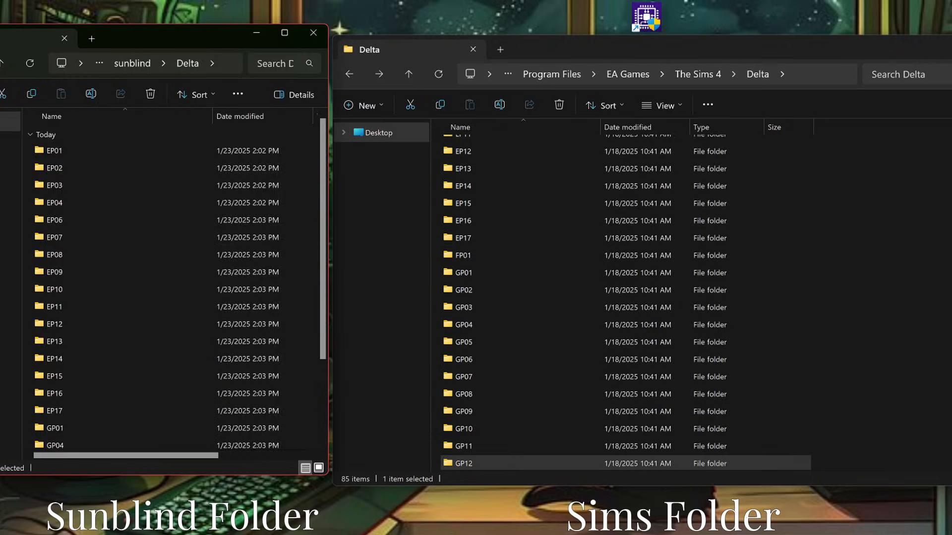
key("alt+Up")
left_click(54, 168)
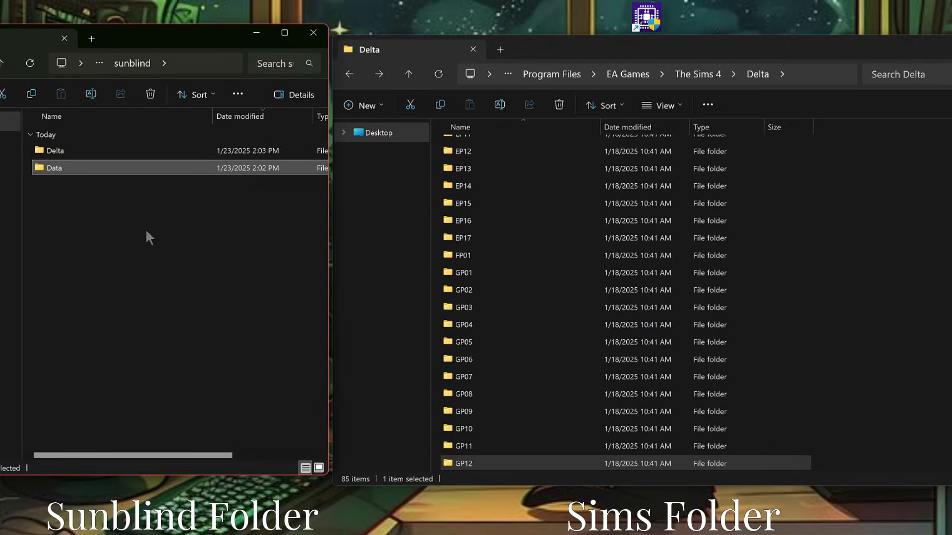
left_click(455, 191)
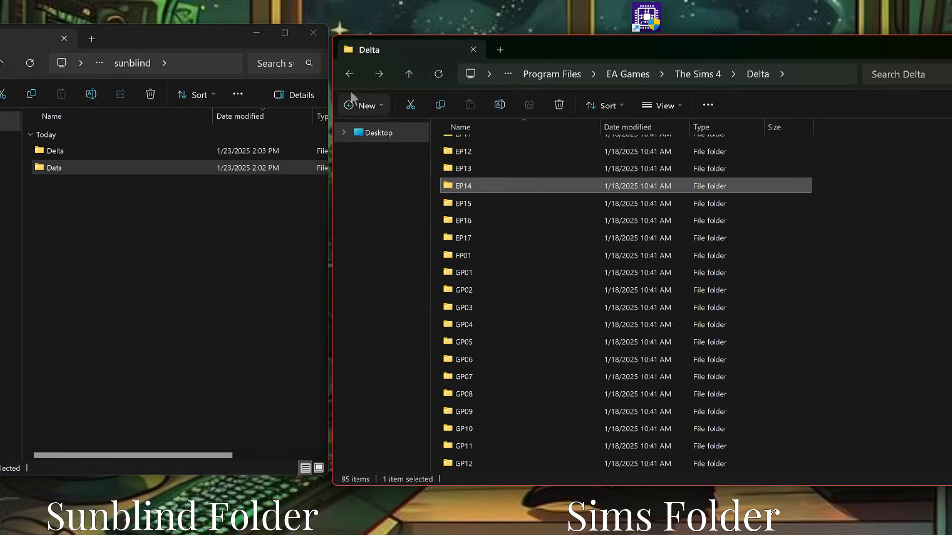
left_click(349, 75)
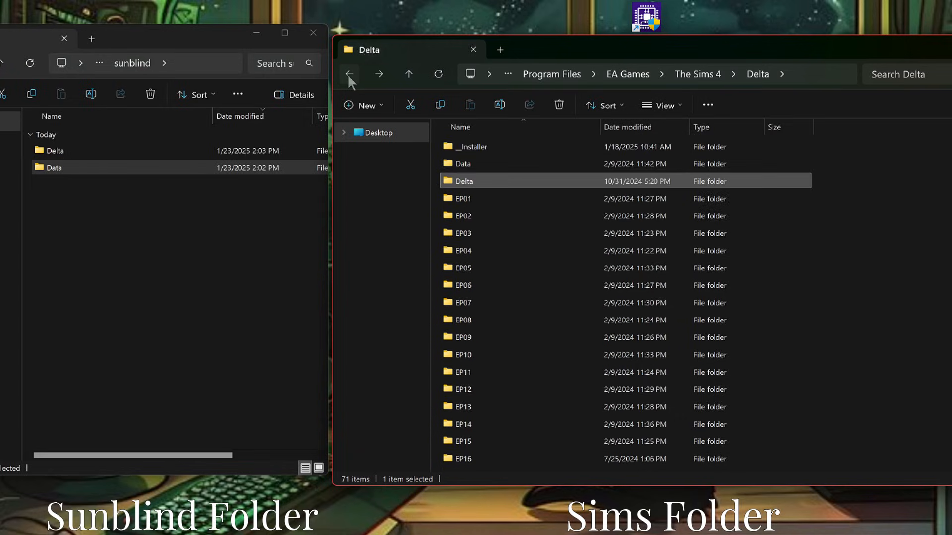
left_click(465, 170)
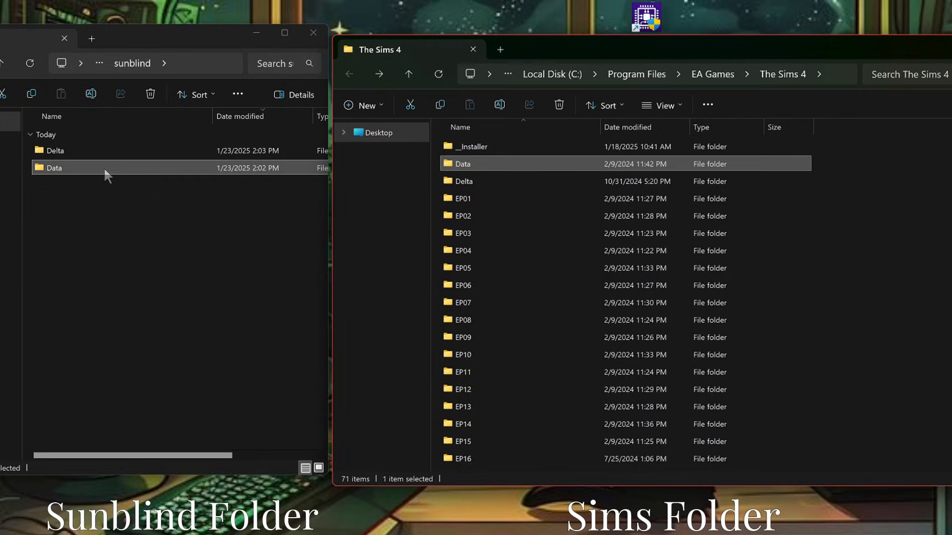
Step: Open the Data > Shared > Worlds > Areas folder in both the sunblind and The Sims 4 folders
double_click(465, 167)
double_click(122, 167)
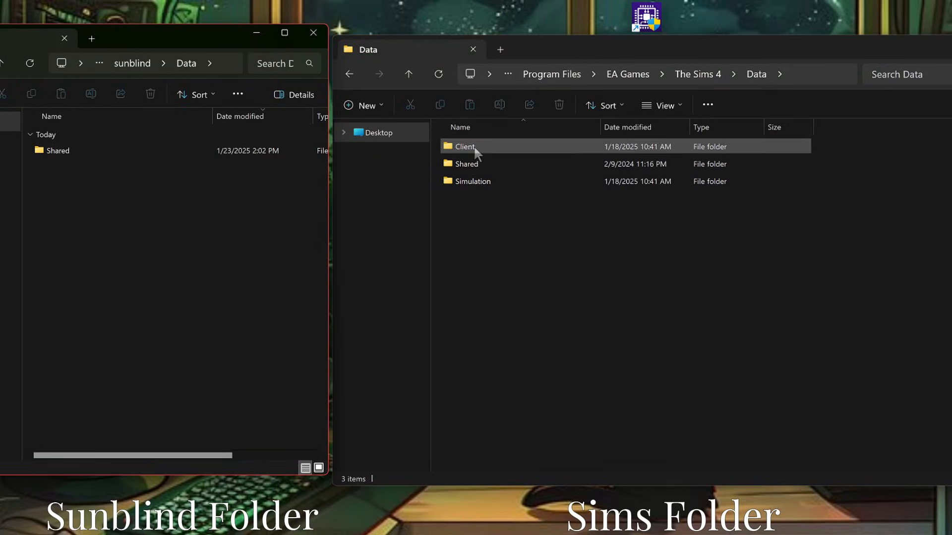
left_click(466, 166)
double_click(467, 168)
double_click(78, 151)
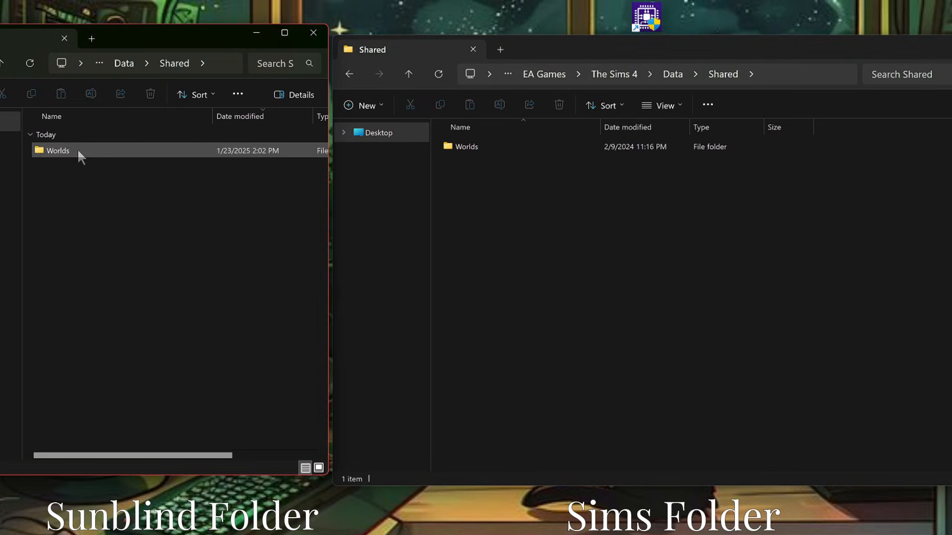
left_click(141, 150)
double_click(141, 150)
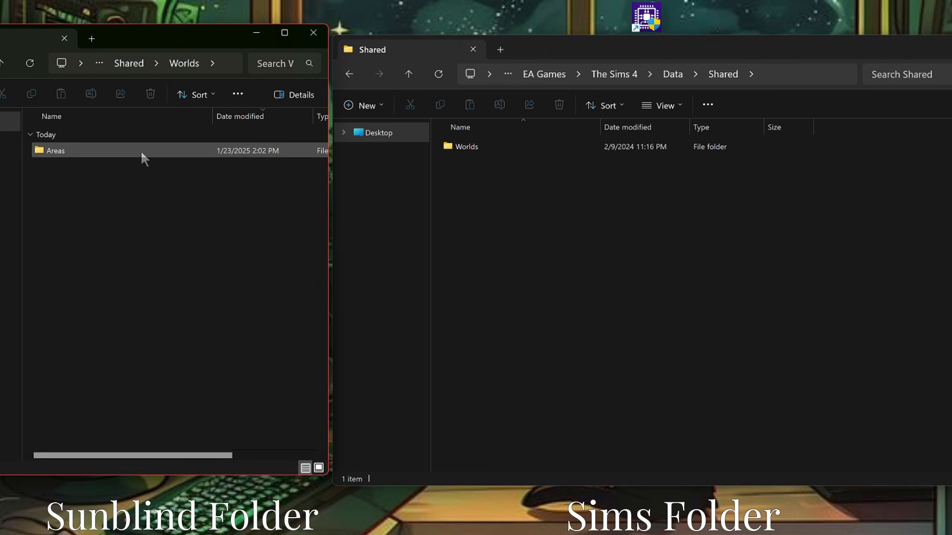
double_click(465, 149)
double_click(121, 152)
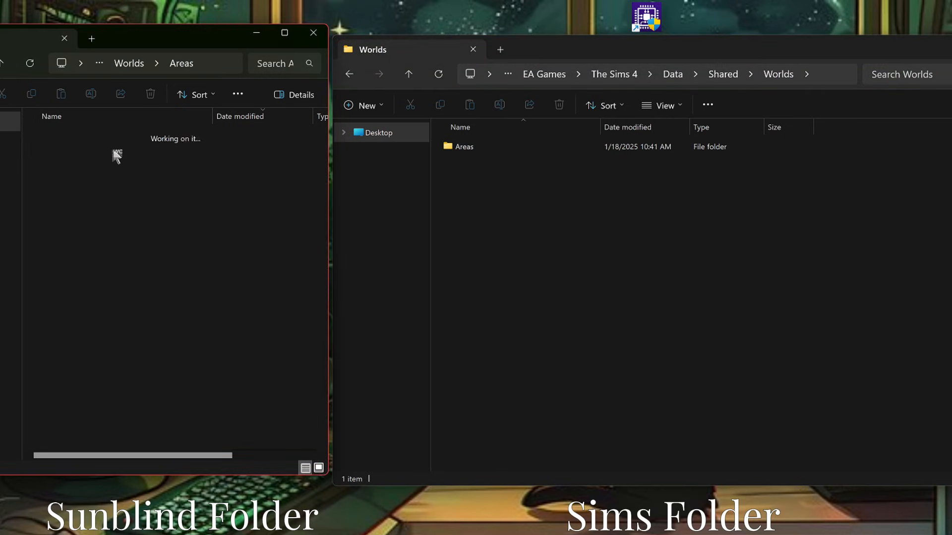
double_click(465, 147)
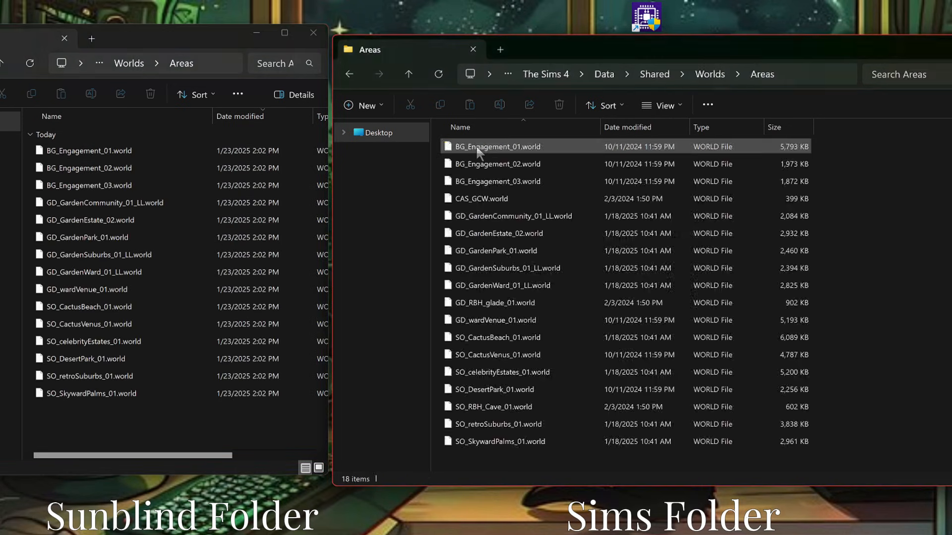
Step: Move all 15 Sunblind base-game world files into the game's Data Areas folder, replacing the files with the same names
left_click(83, 150)
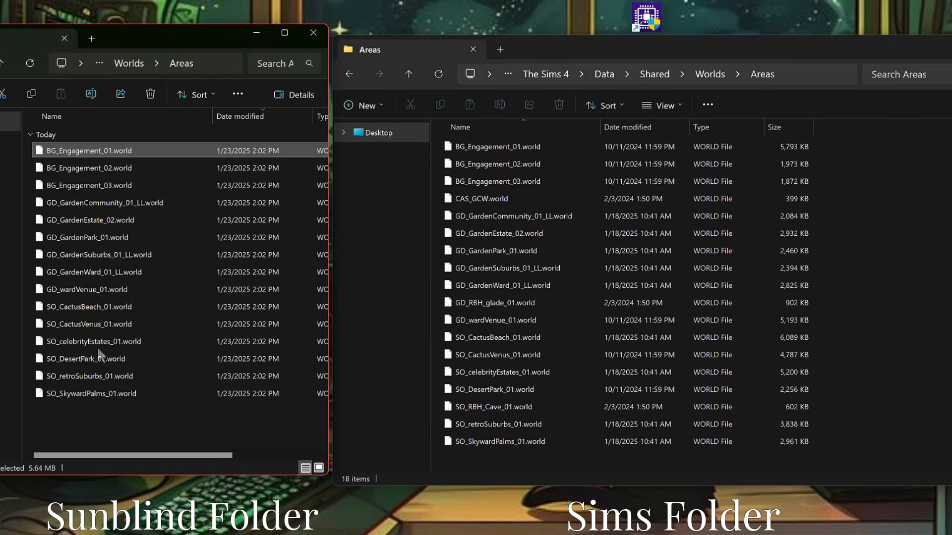
left_click(94, 394, "shift")
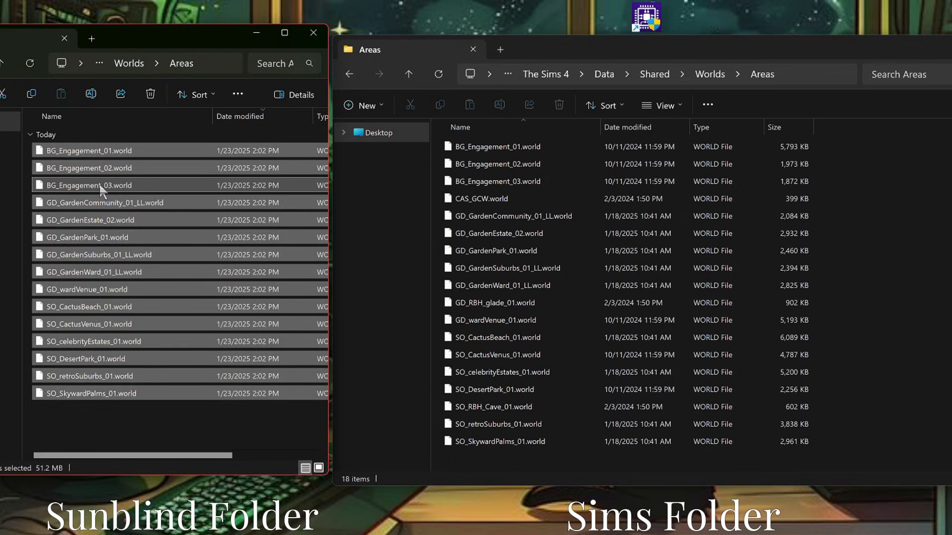
left_click_drag(99, 185, 504, 202)
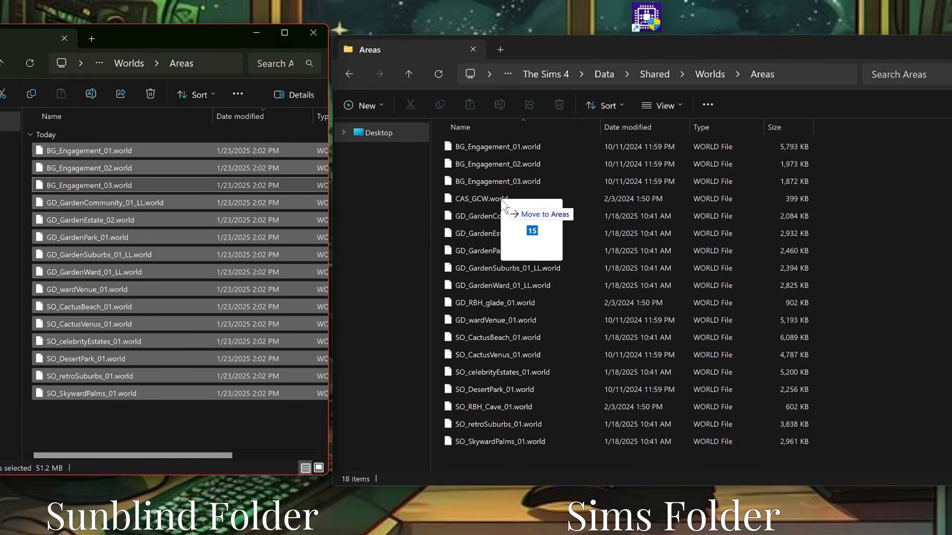
left_click_drag(503, 203, 503, 203)
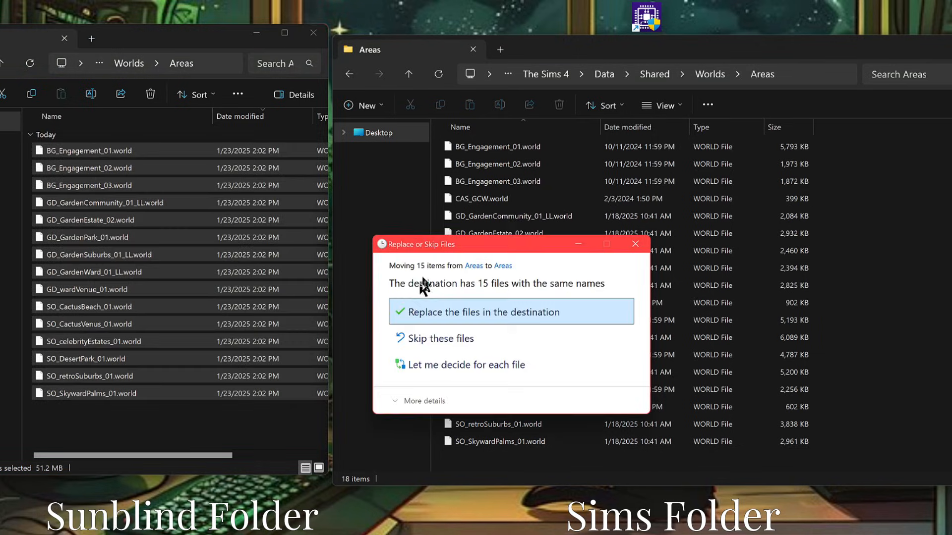
left_click(480, 312)
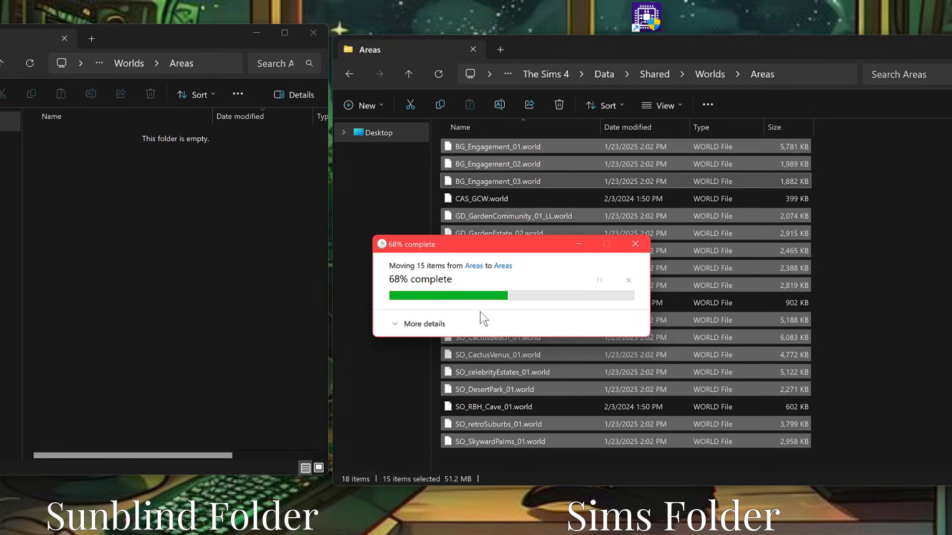
left_click(79, 189)
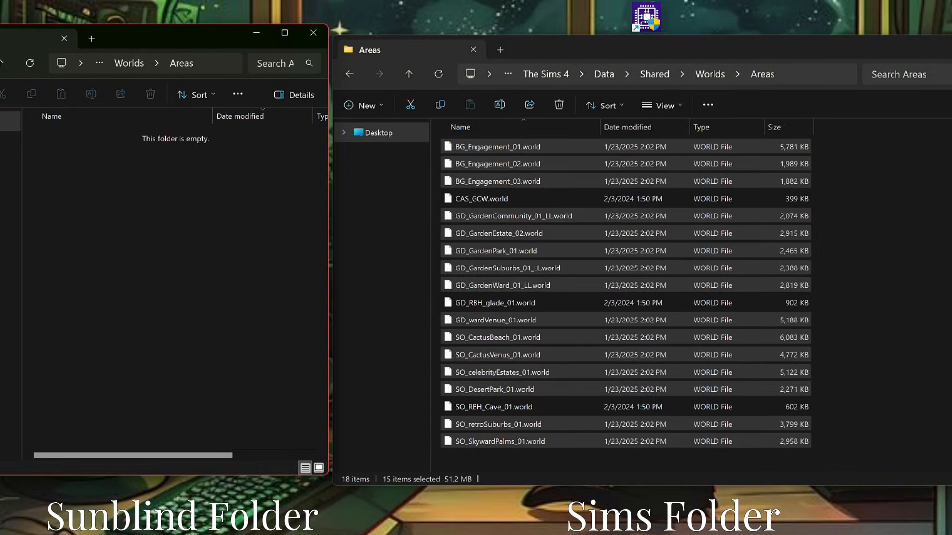
Step: Return the mod window to the softerhaze - sunblind folder and the game window to The Sims 4 folder, and close both windows
key("alt+Up")
key("alt+Up")
key("alt+Up")
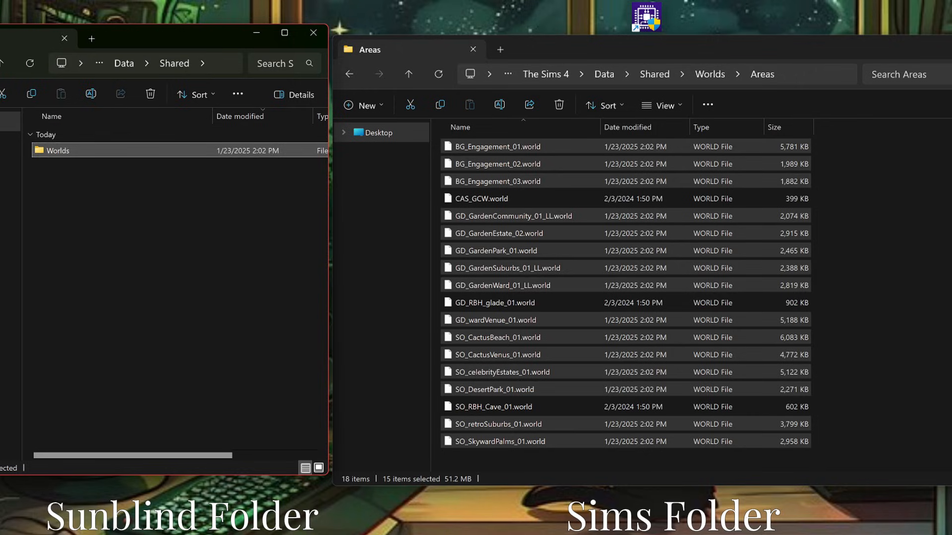
key("alt+Up")
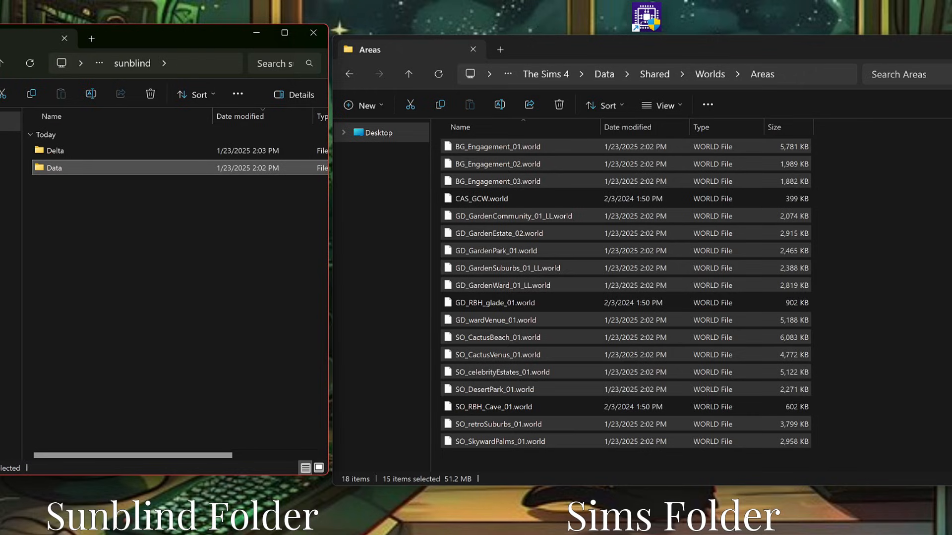
key("alt+Left")
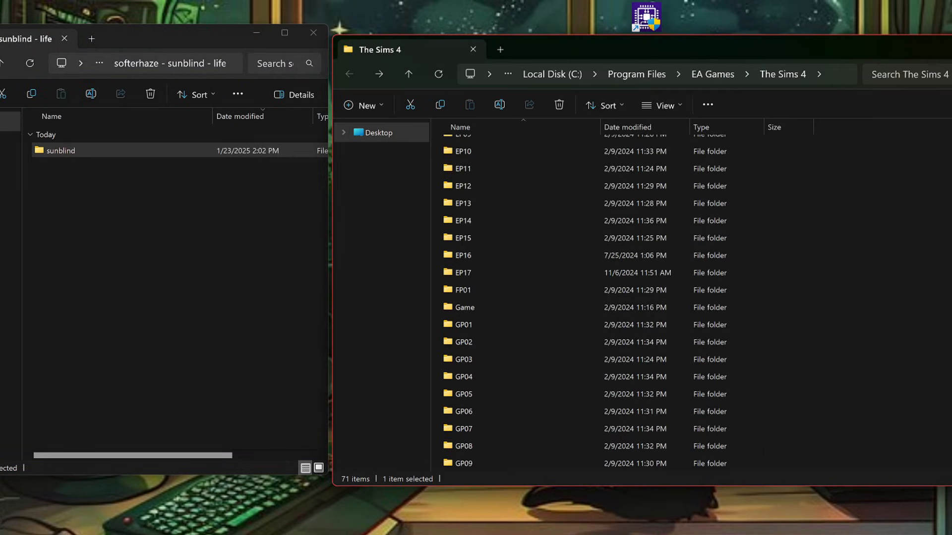
left_click(948, 44)
left_click(319, 29)
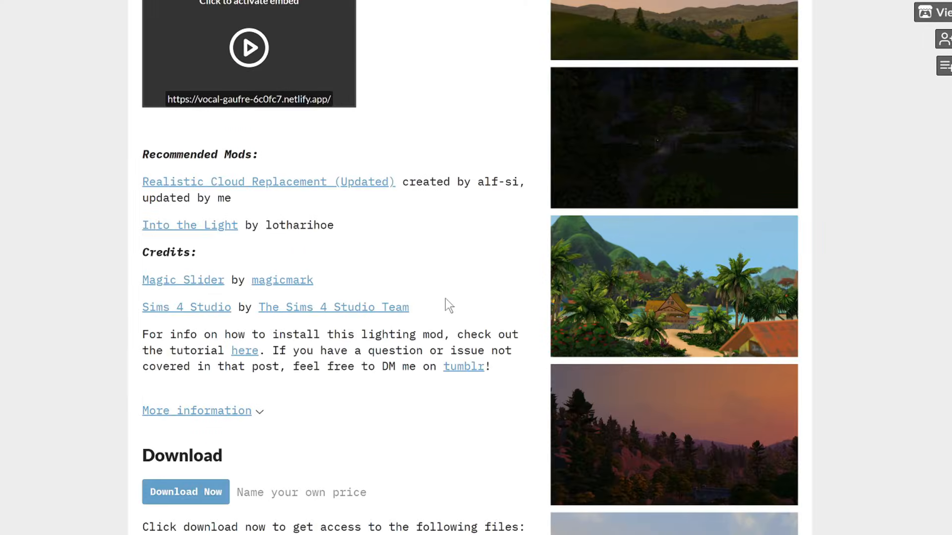
Step: Review the features and recommended mods on the Sunblind download page, and open its linked installation tutorial
scroll(445, 299, "up", 1)
scroll(370, 258, "down", 3)
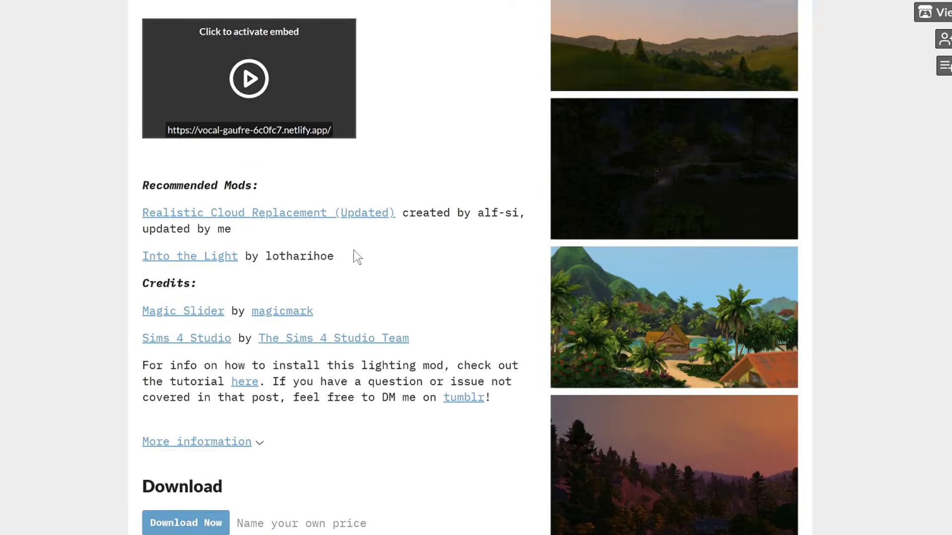
scroll(355, 255, "up", 9)
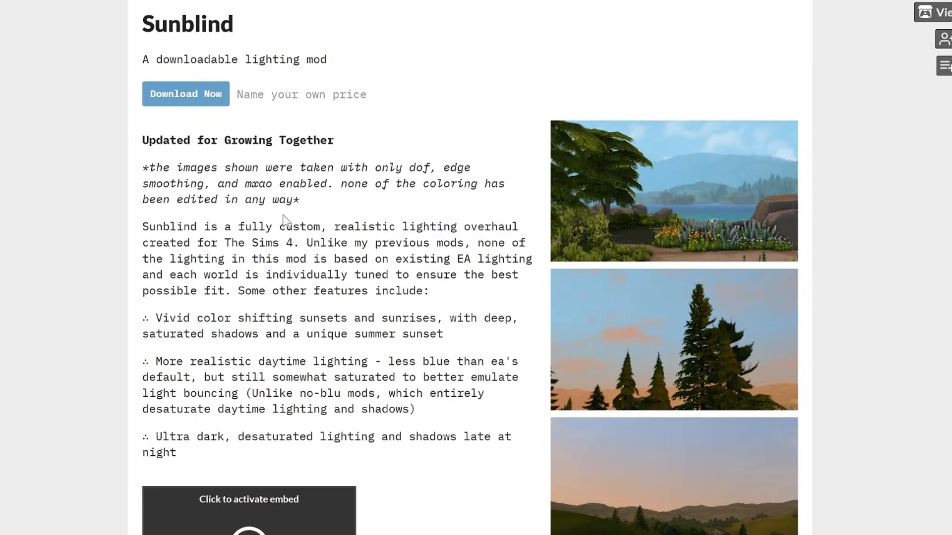
scroll(285, 218, "down", 7)
scroll(283, 215, "down", 3)
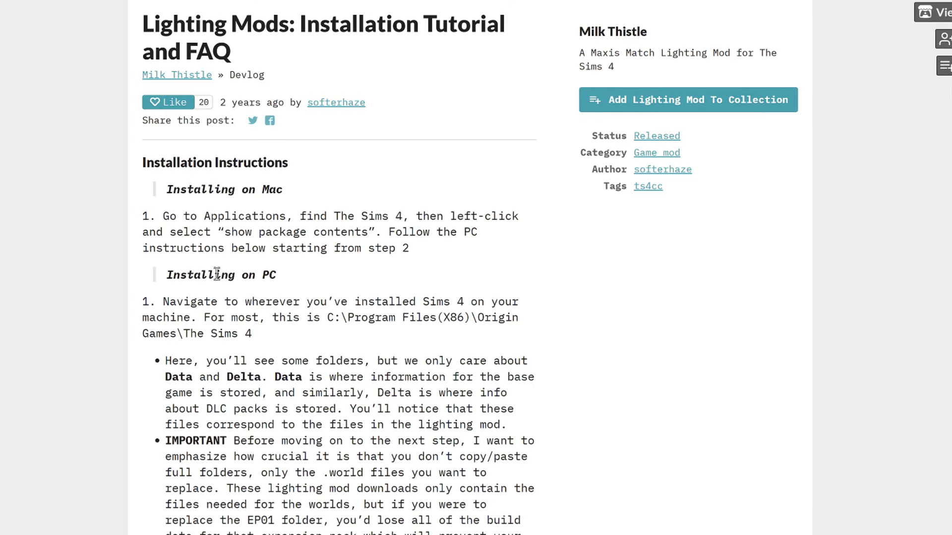
Step: Read through the lighting mod installation tutorial, covering the PC instructions, the pack-to-world list, the uninstall step and the FAQ
scroll(223, 333, "down", 1)
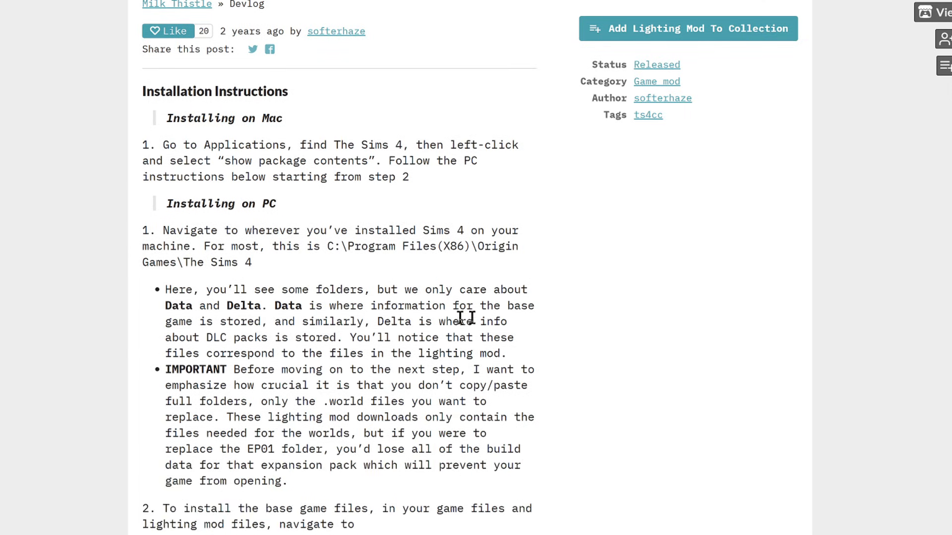
scroll(252, 322, "down", 2)
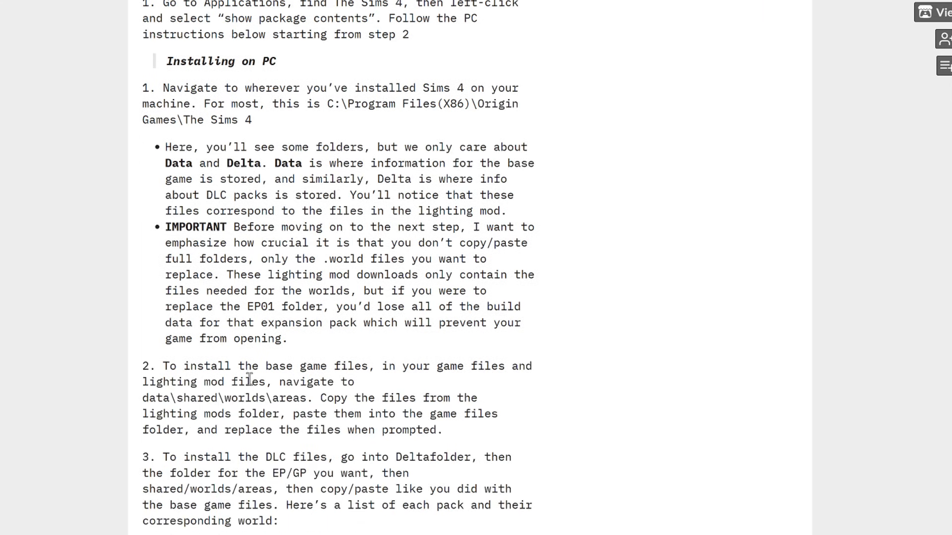
scroll(243, 374, "down", 2)
scroll(260, 385, "down", 3)
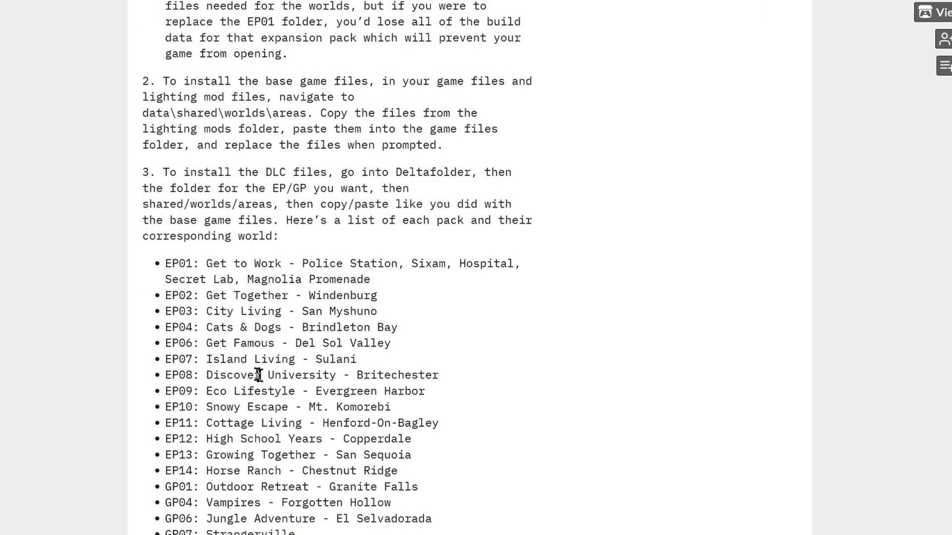
scroll(284, 405, "down", 2)
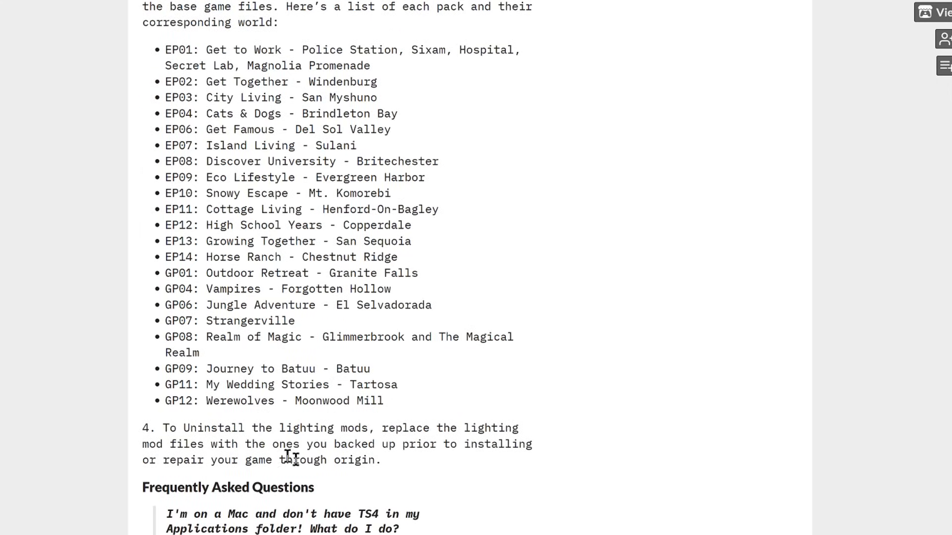
scroll(290, 454, "down", 2)
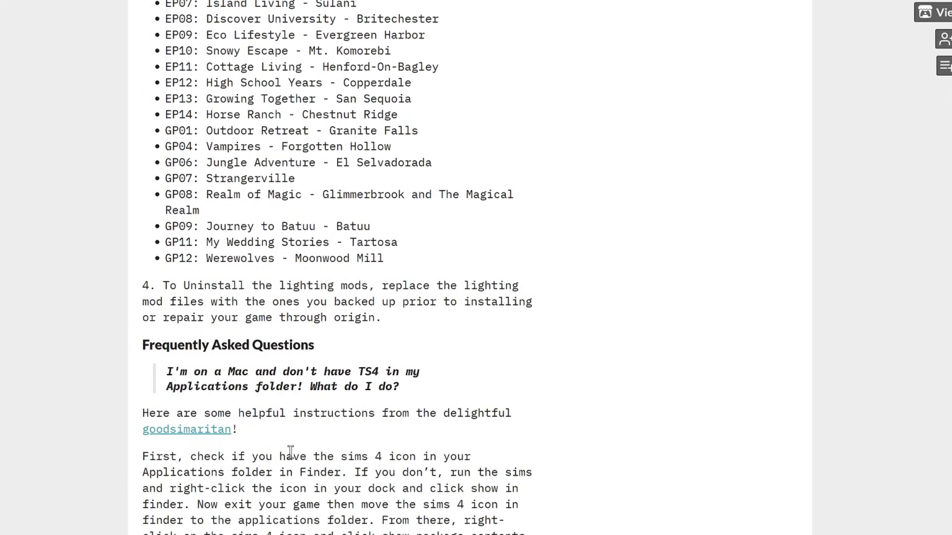
scroll(290, 453, "down", 2)
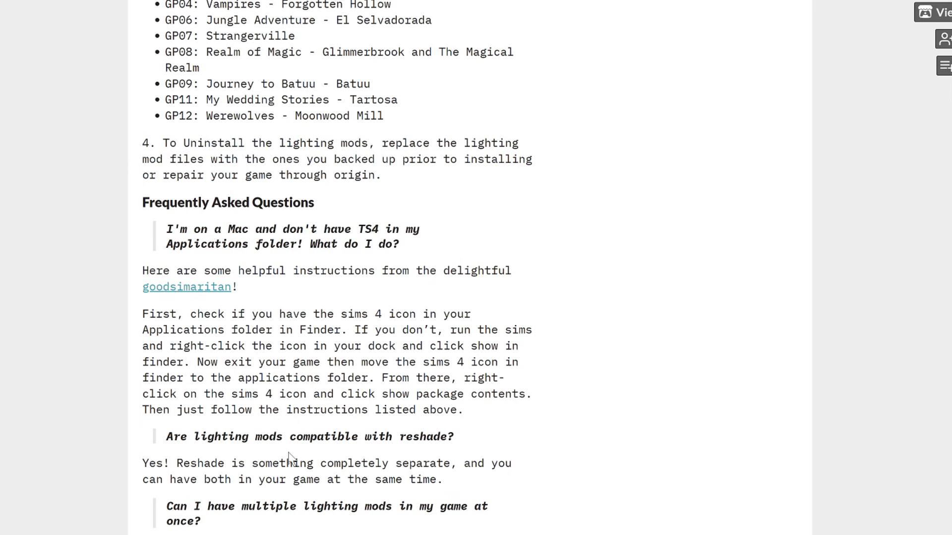
scroll(289, 459, "up", 18)
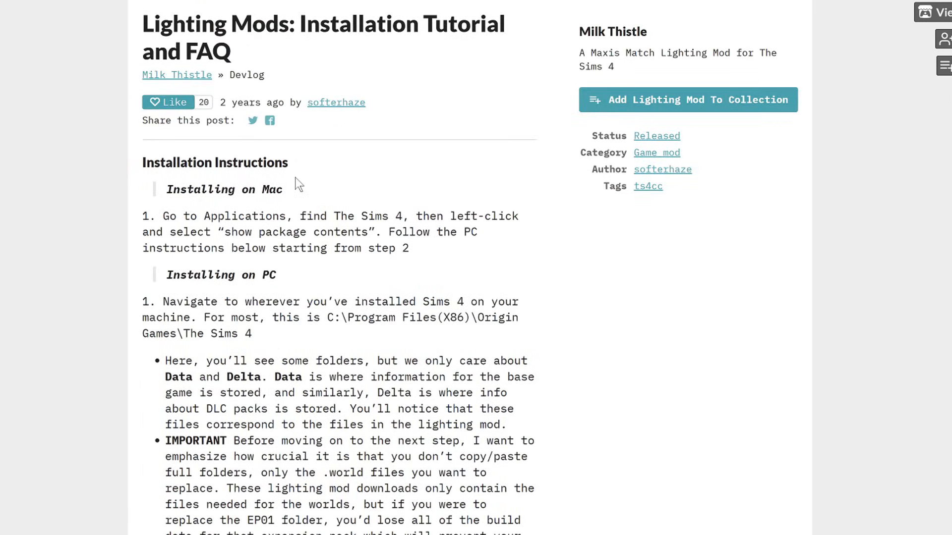
right_click(200, 71)
left_click(374, 196)
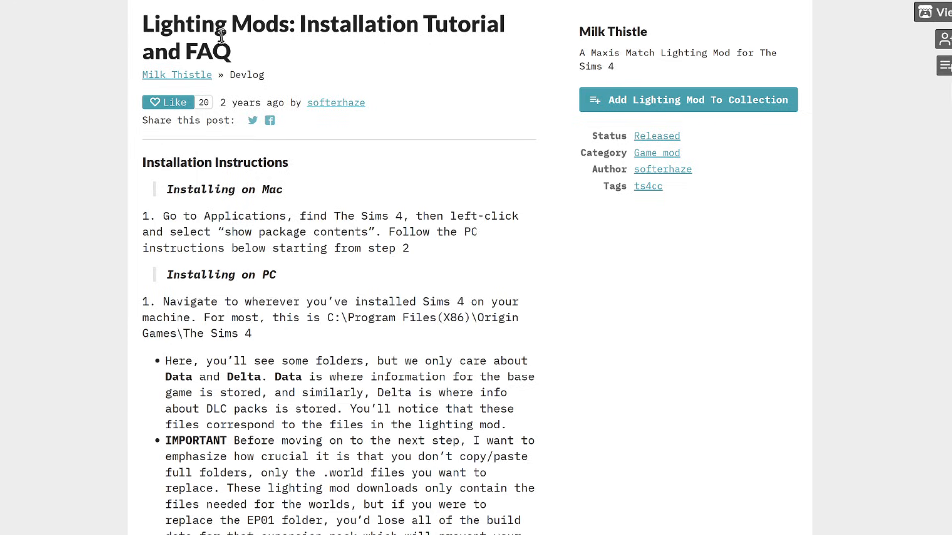